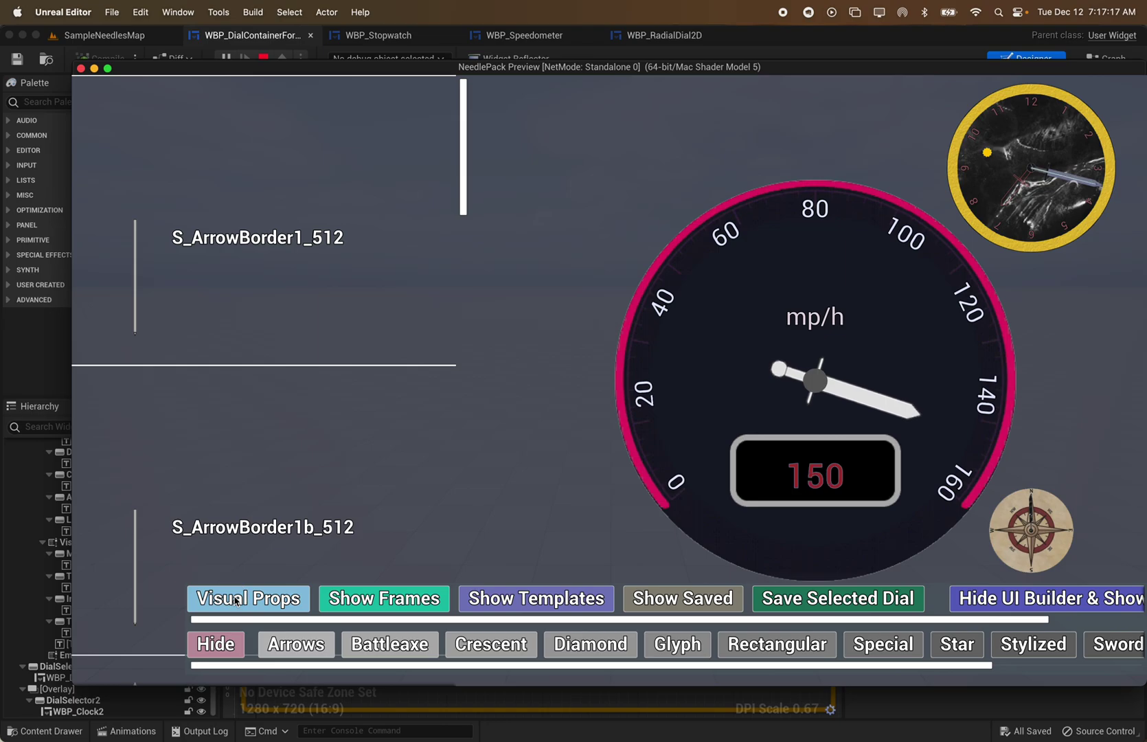
View the speedometer's visual properties, and try the S_ArrowFilledWide1_512 needle from the needle list.
left_click(235, 600)
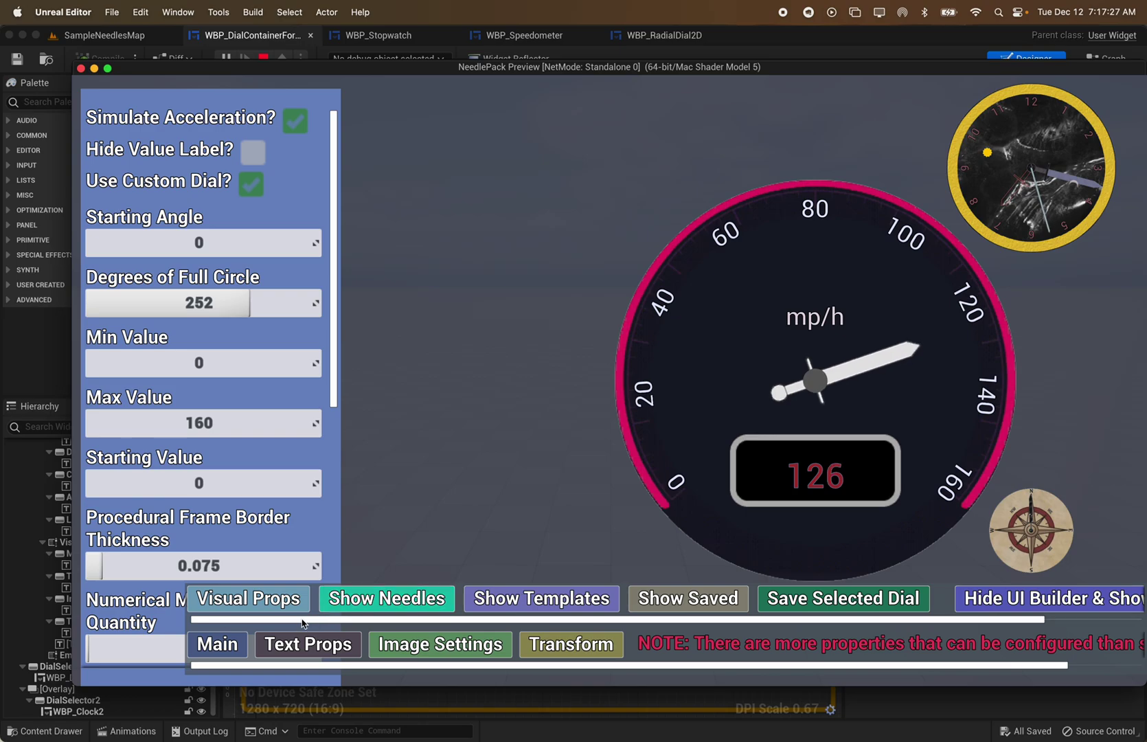
left_click(364, 602)
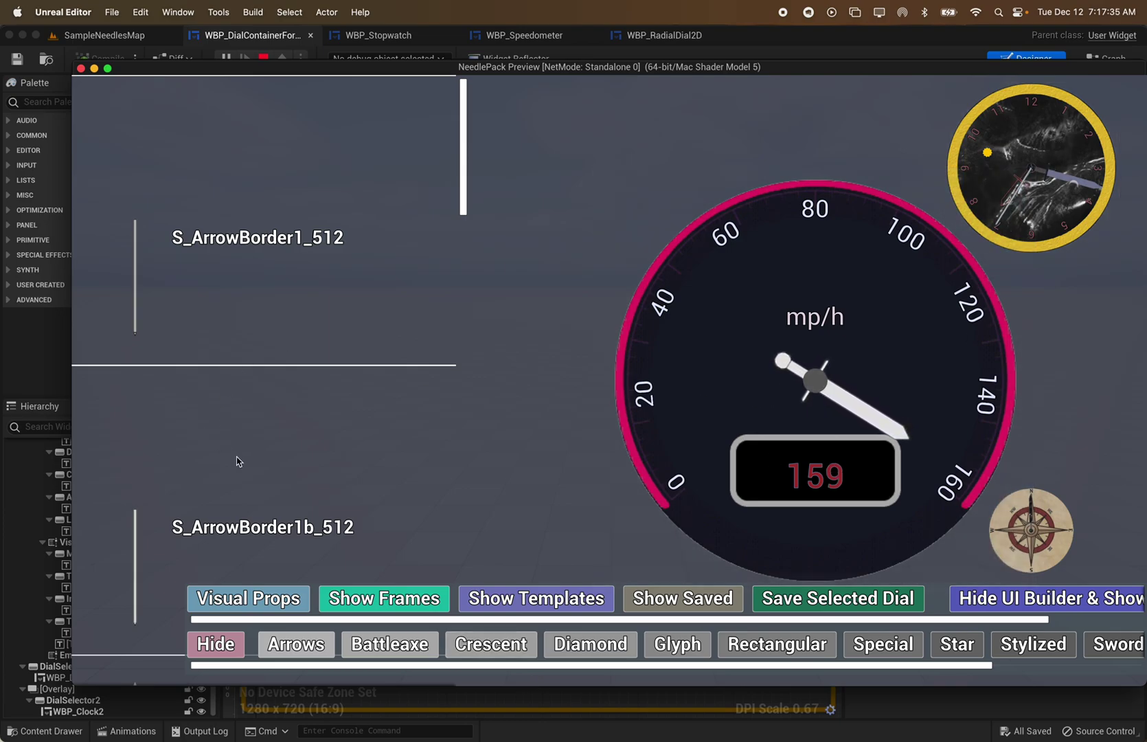
scroll(237, 460, "down", 3)
scroll(237, 461, "down", 5)
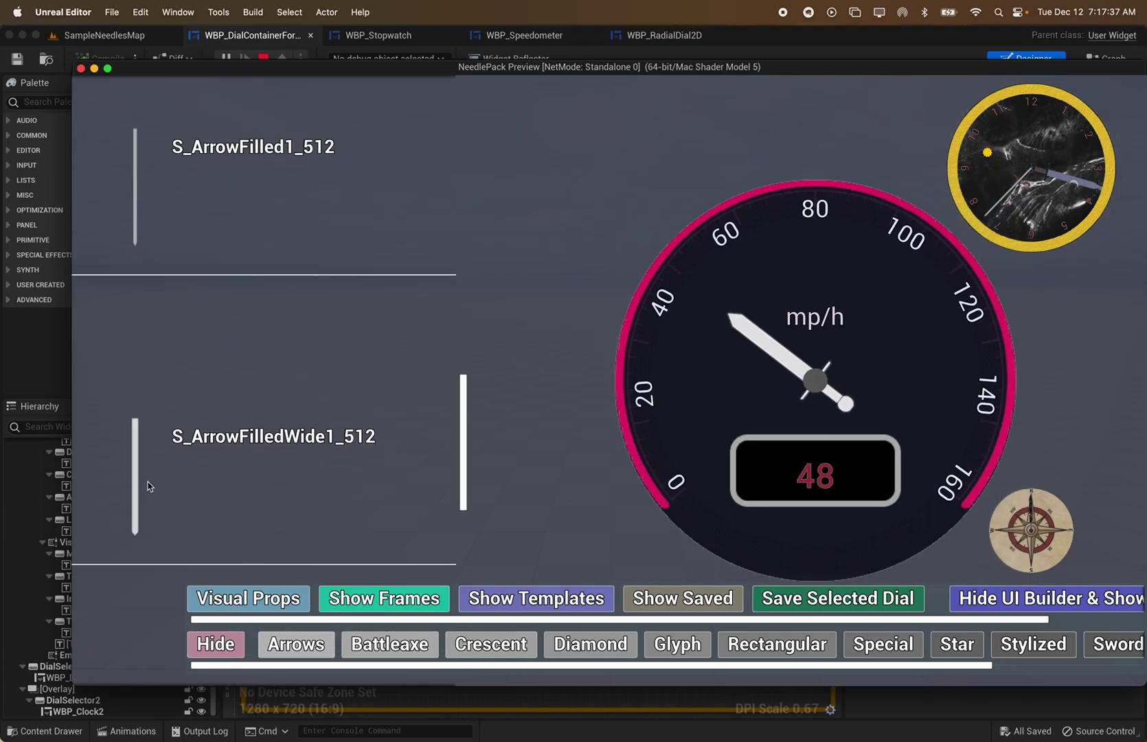
left_click(142, 483)
Try the rectangular S_NeedleRectThinLongBorderedOffset_512 needle and the special S_SunAndMoonNoBar_512 needle on the speedometer.
left_click(581, 655)
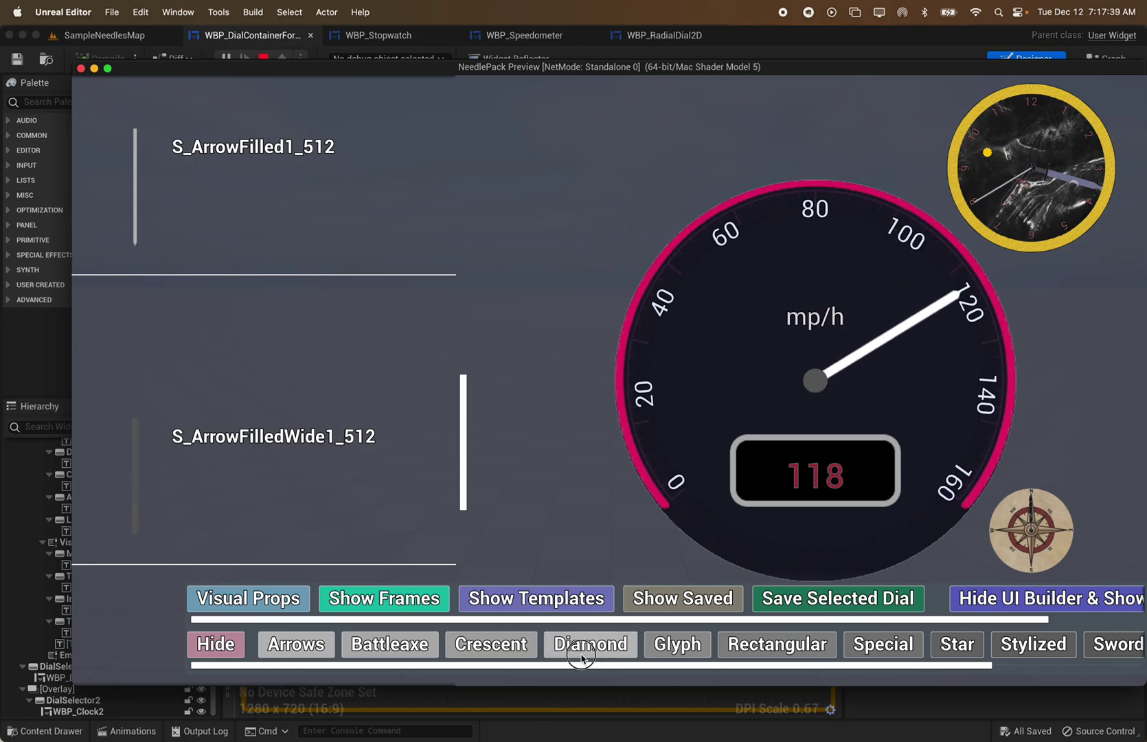
left_click(820, 651)
left_click(130, 537)
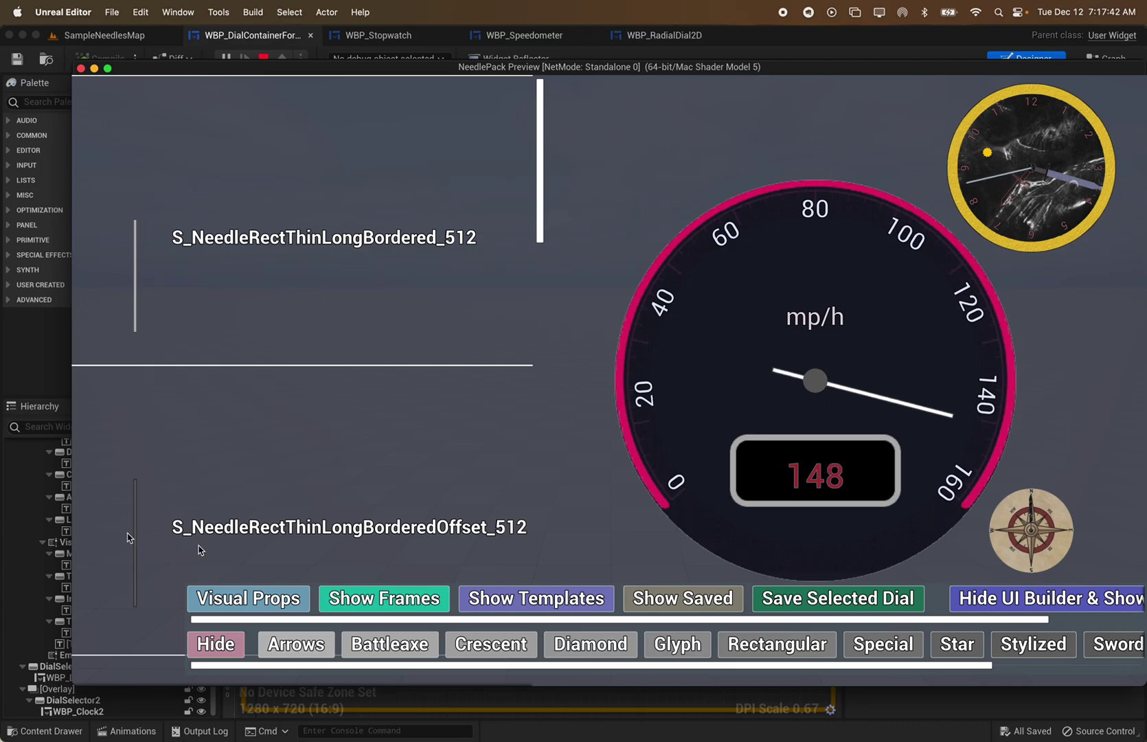
left_click(882, 652)
left_click(154, 326)
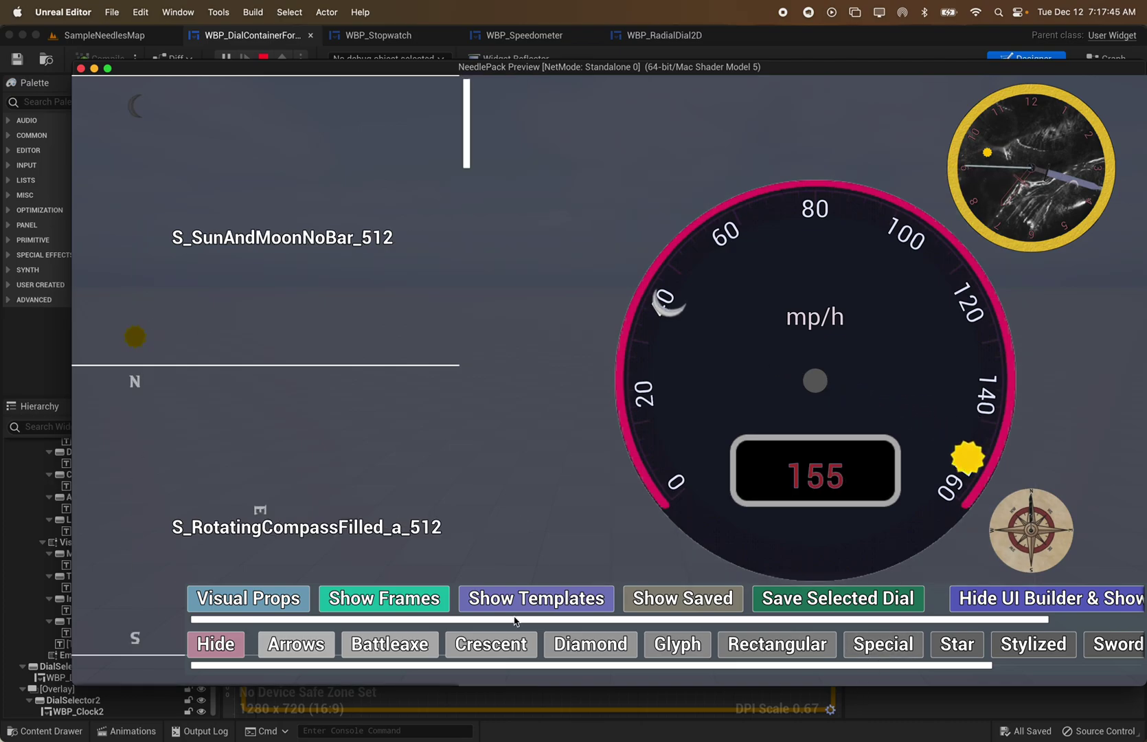
Apply the stylized S_ArrowMarble2_512 needle to the speedometer.
left_click(1025, 646)
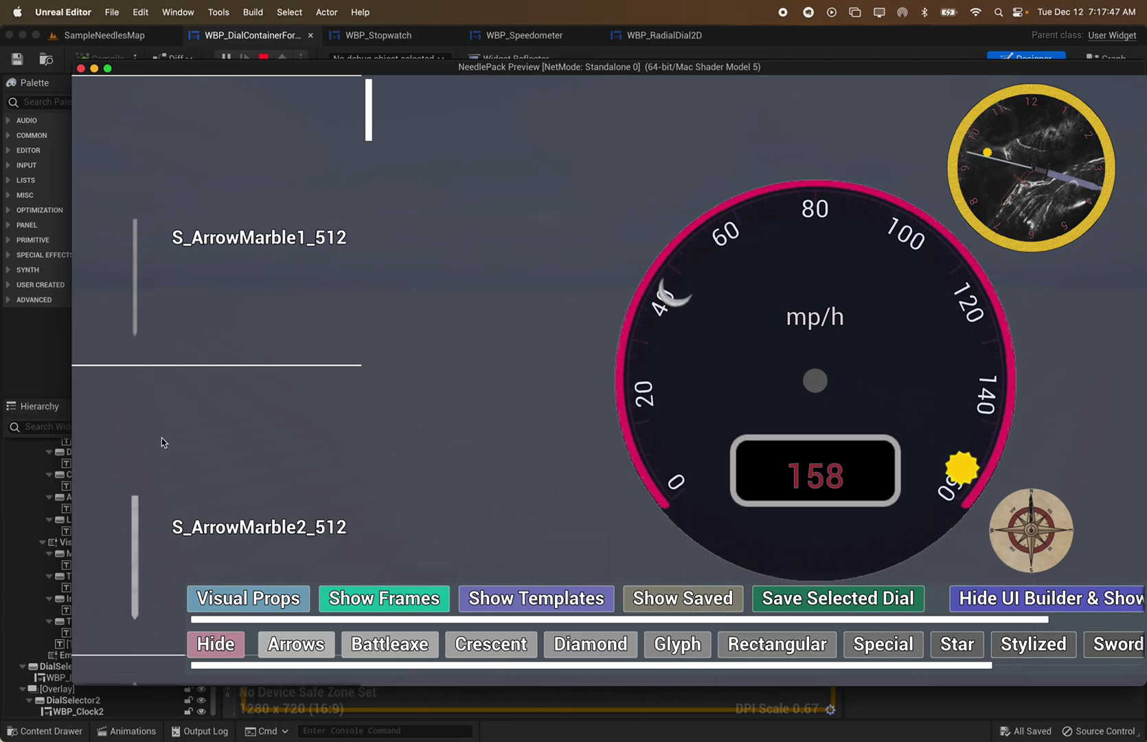
left_click(151, 502)
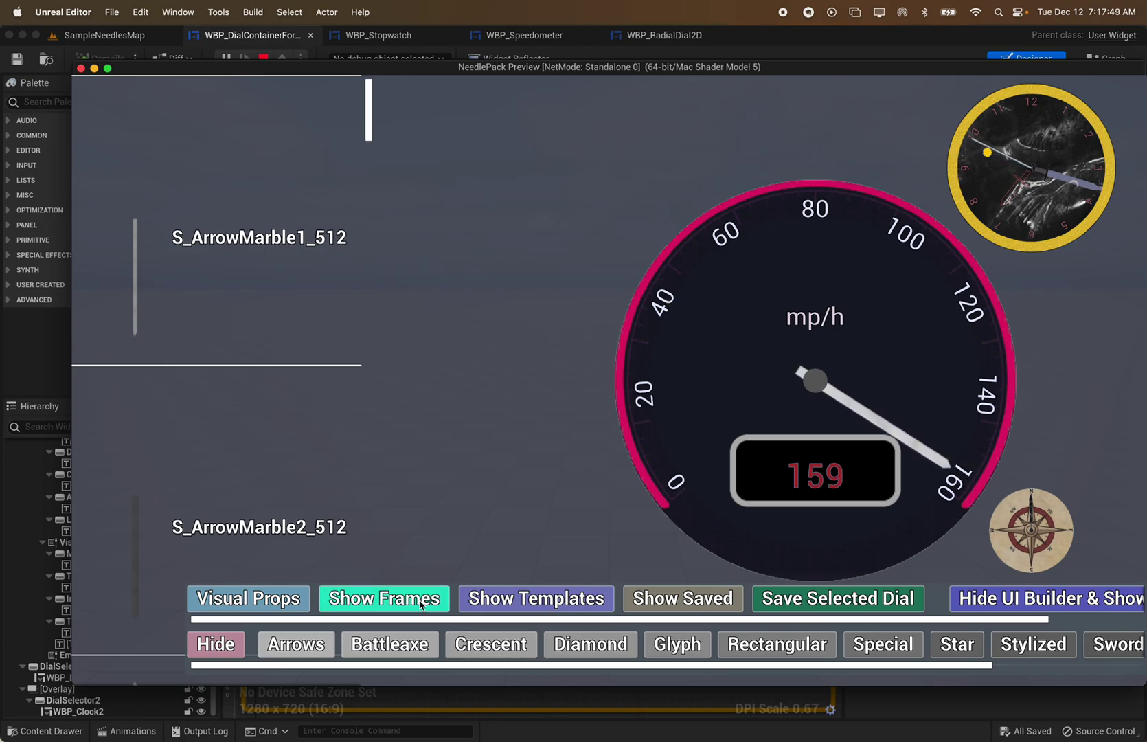
Try the S_DialBlank6c_512 and S_DialBlank6b_512 dial frames on the speedometer, and settle on S_DialBlank6a_512.
left_click(384, 597)
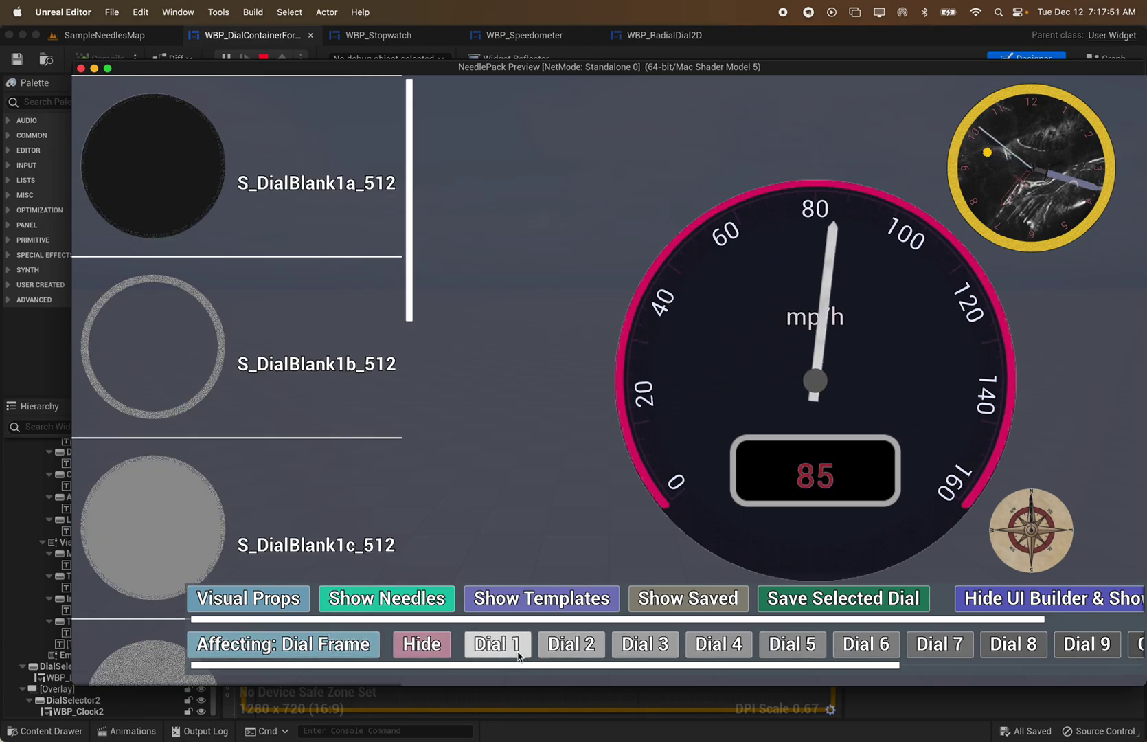
left_click(865, 644)
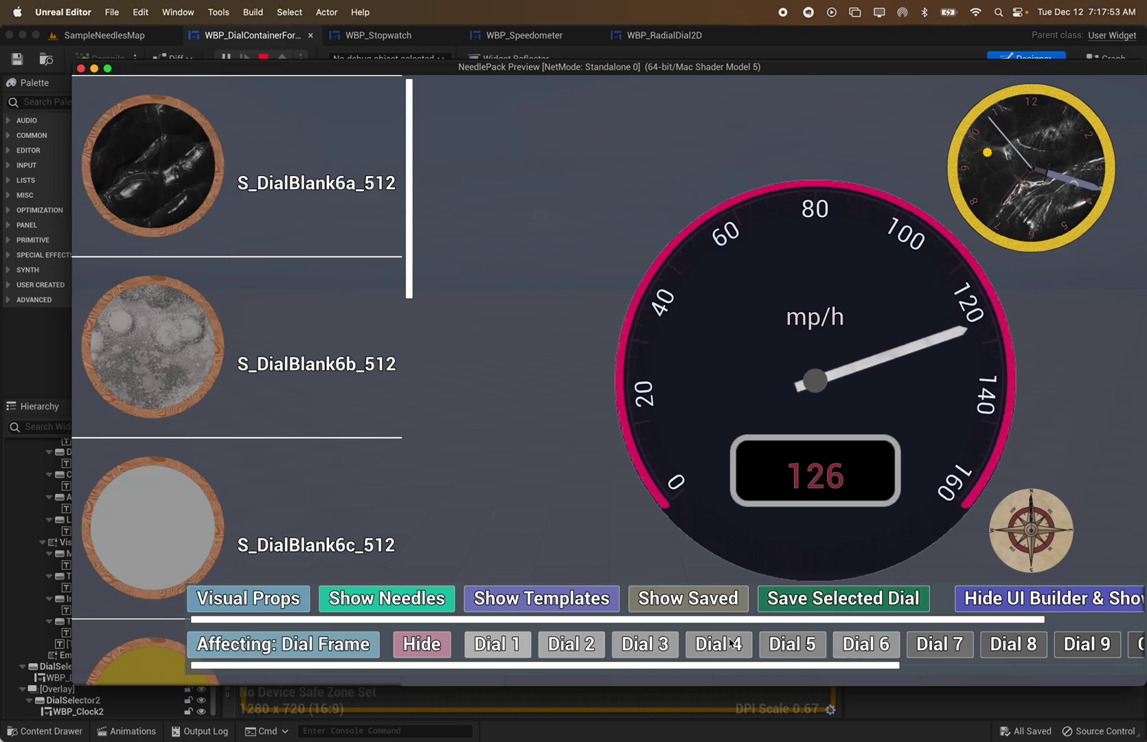
left_click(114, 512)
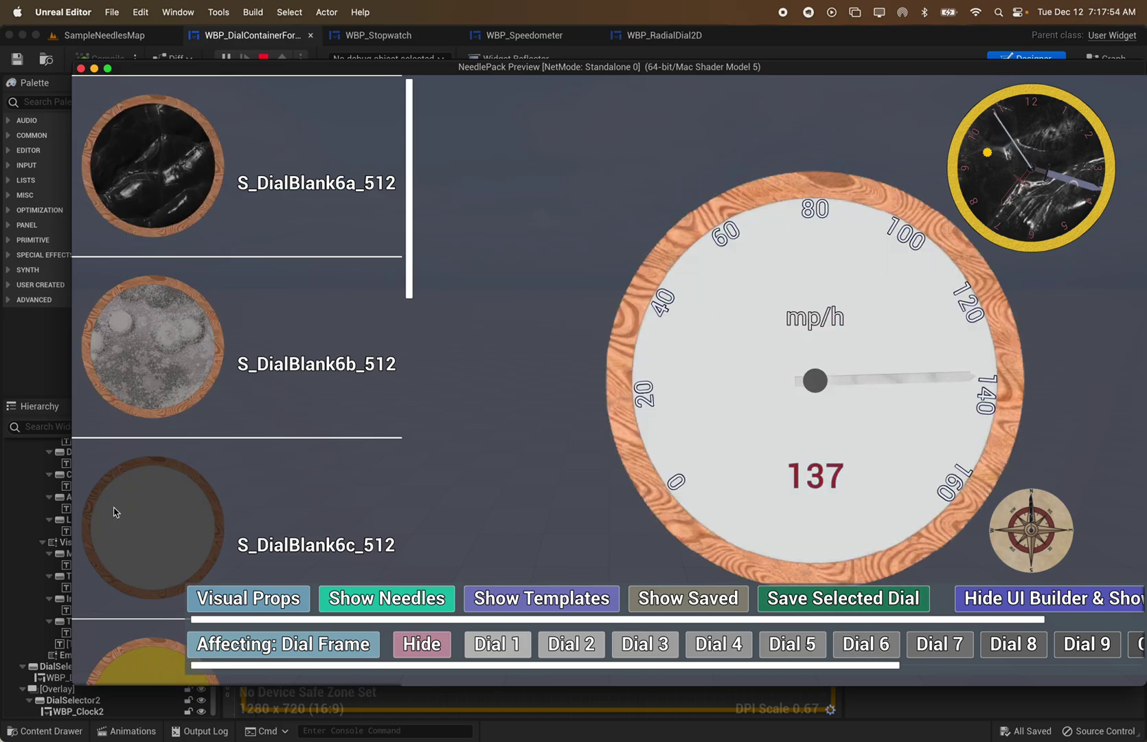
left_click(146, 347)
left_click(178, 187)
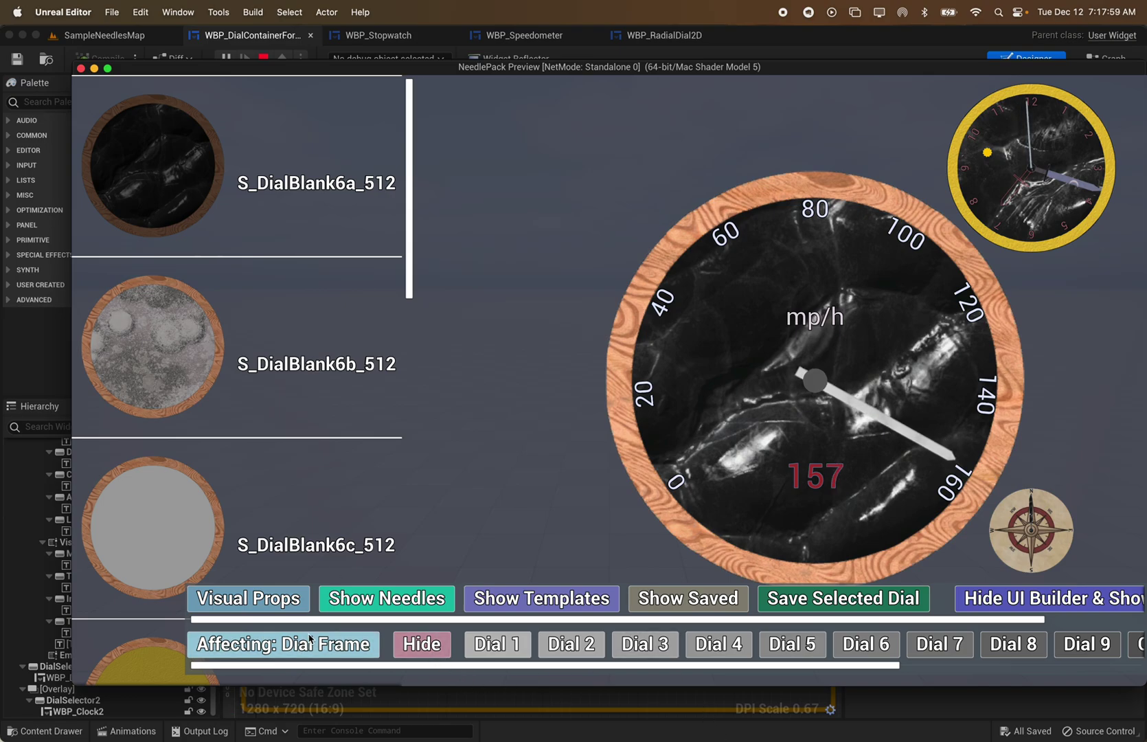
Hide the speedometer's dial frame and show it again.
left_click(414, 646)
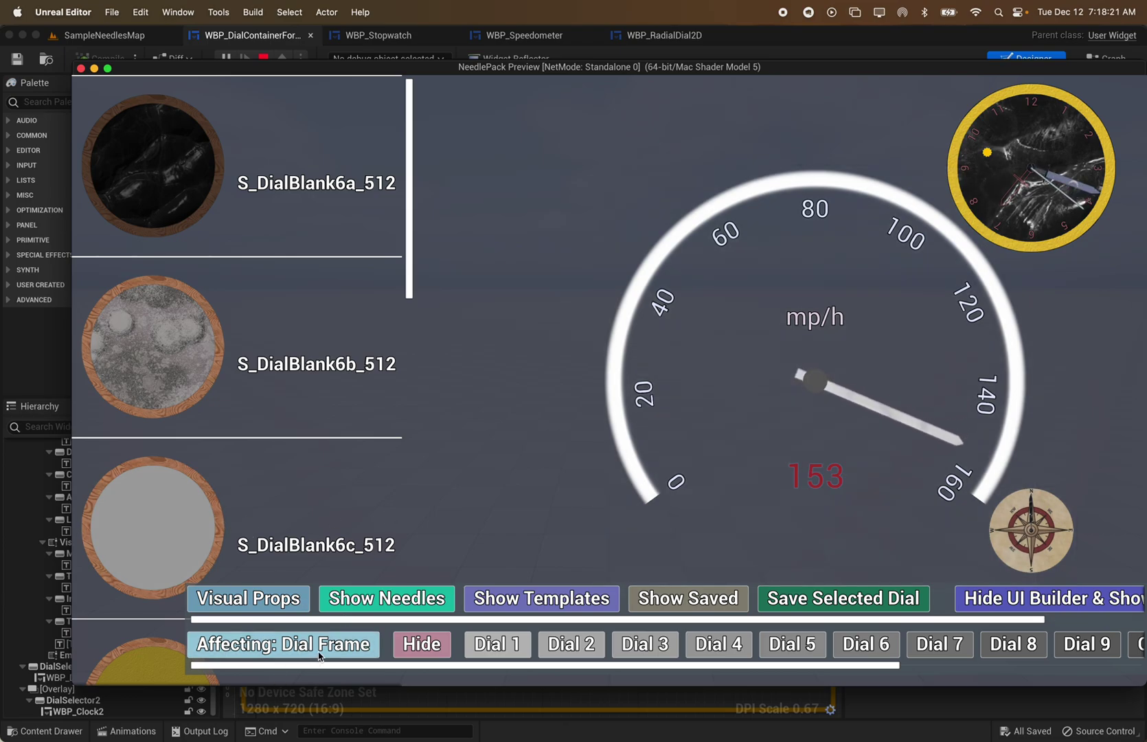
left_click(410, 647)
Switch frame editing to the center cap, try the Dial 1 and Dial 3 variants, and apply S_DialBlank6b_512 to the cap.
left_click(345, 648)
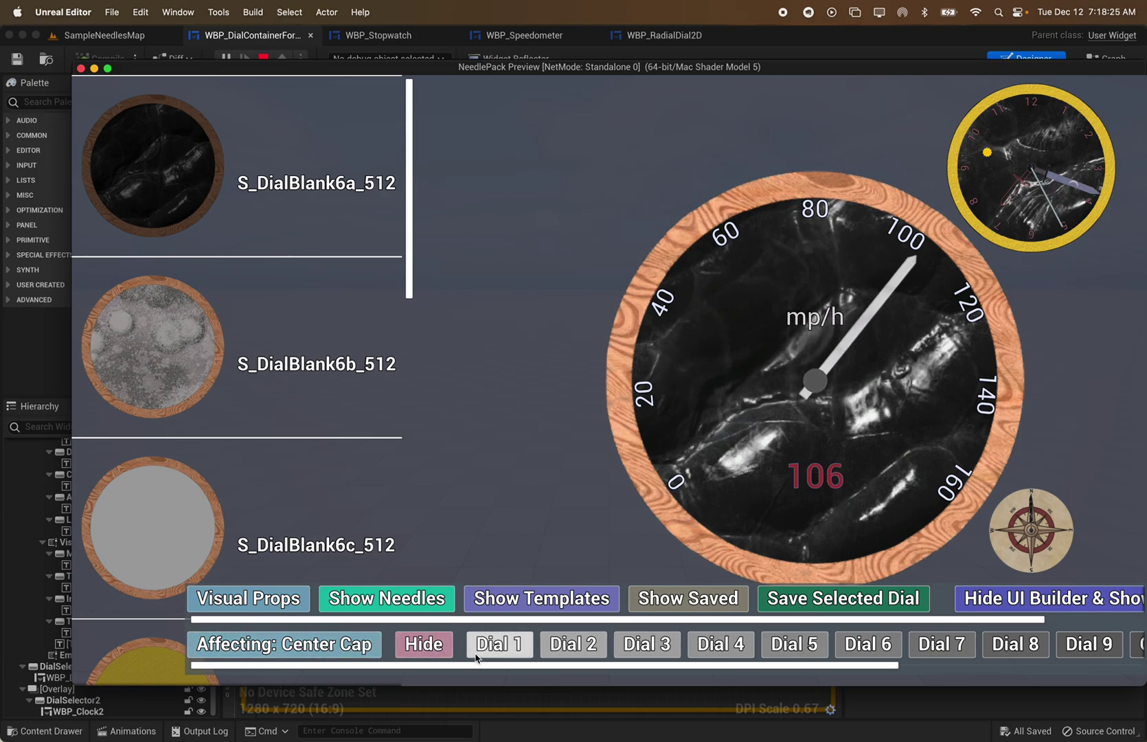
left_click(512, 643)
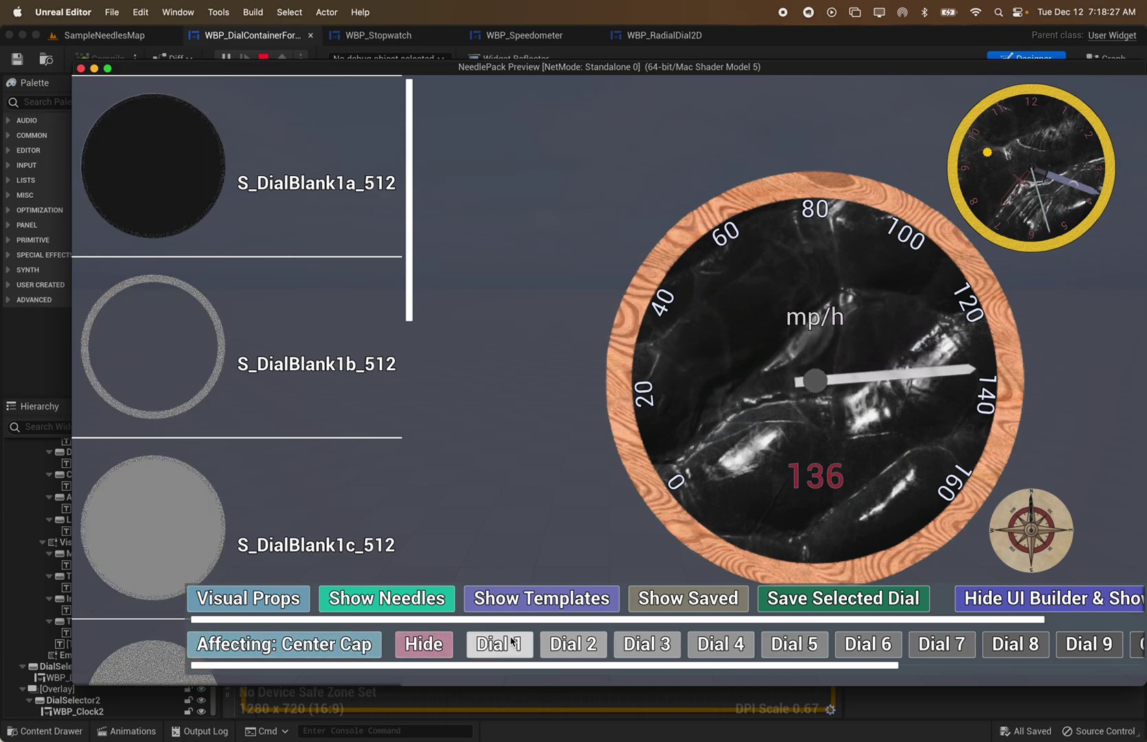
left_click(120, 503)
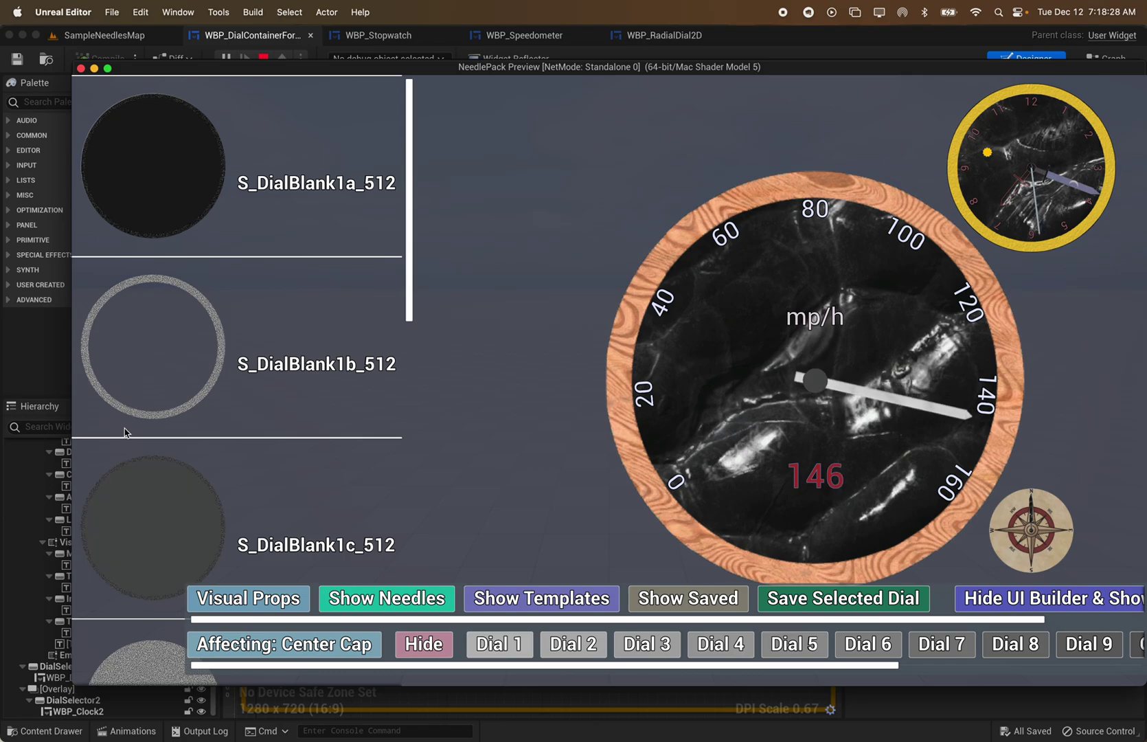
left_click(132, 380)
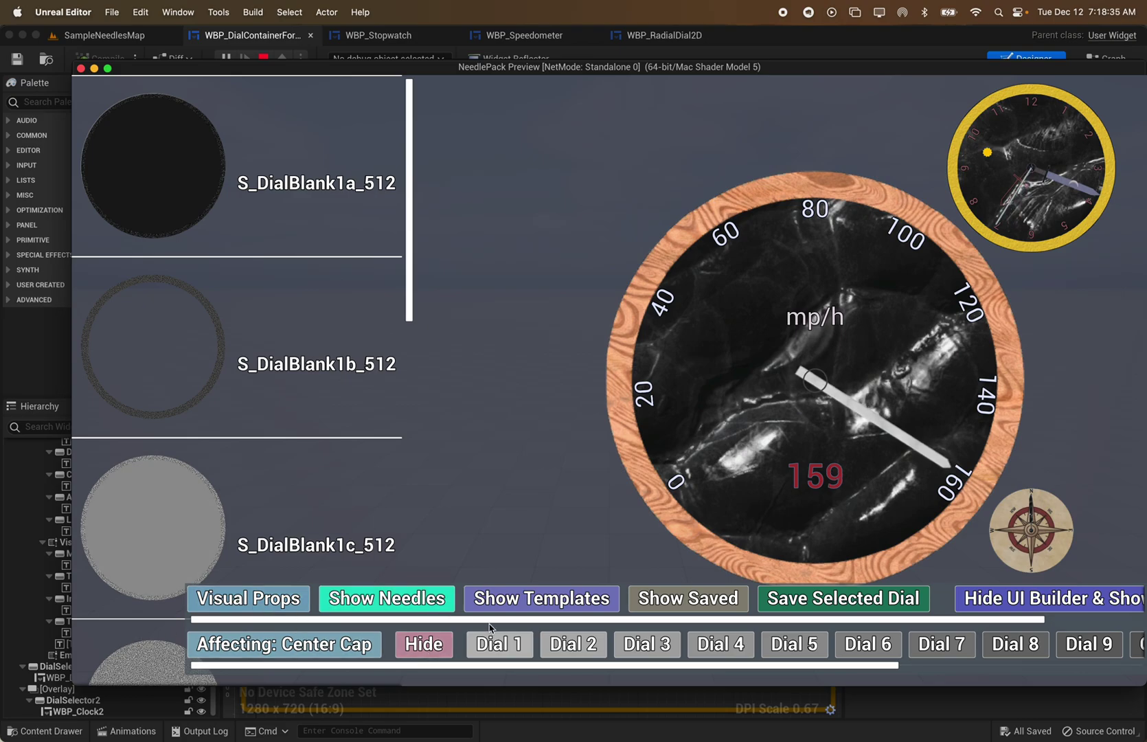
left_click(646, 643)
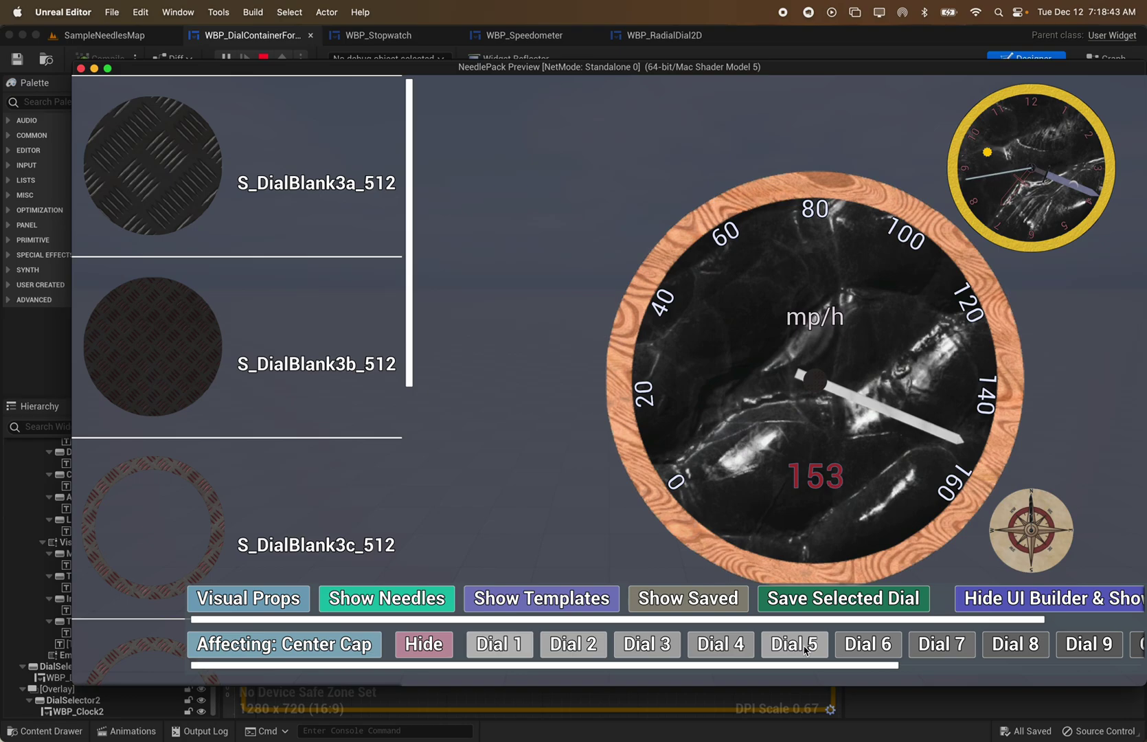
left_click(868, 644)
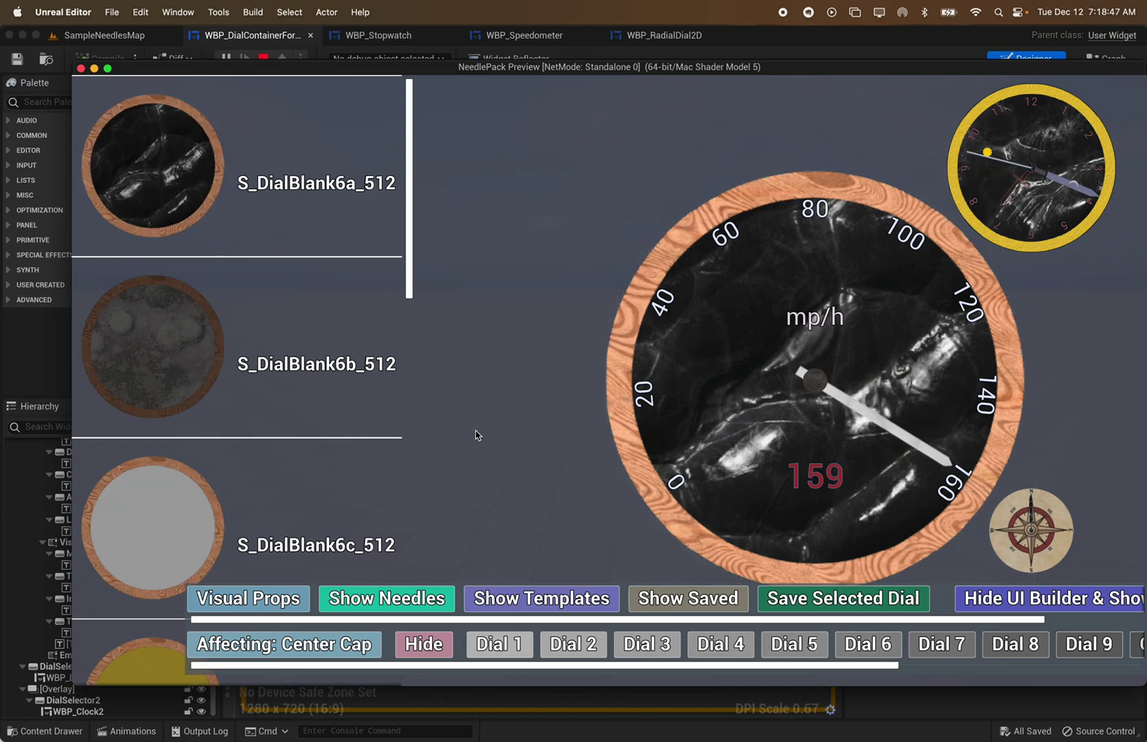
Toggle the center cap off and on, and switch frame editing back to the dial frame.
left_click(426, 647)
left_click(426, 648)
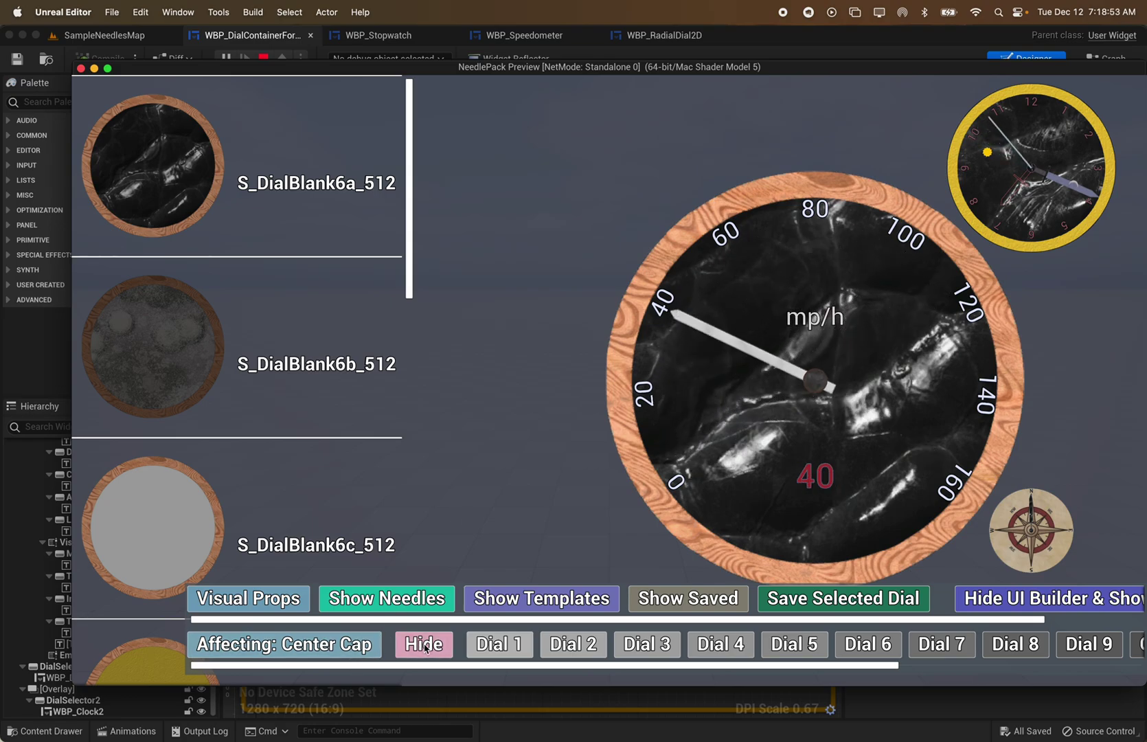
left_click(281, 645)
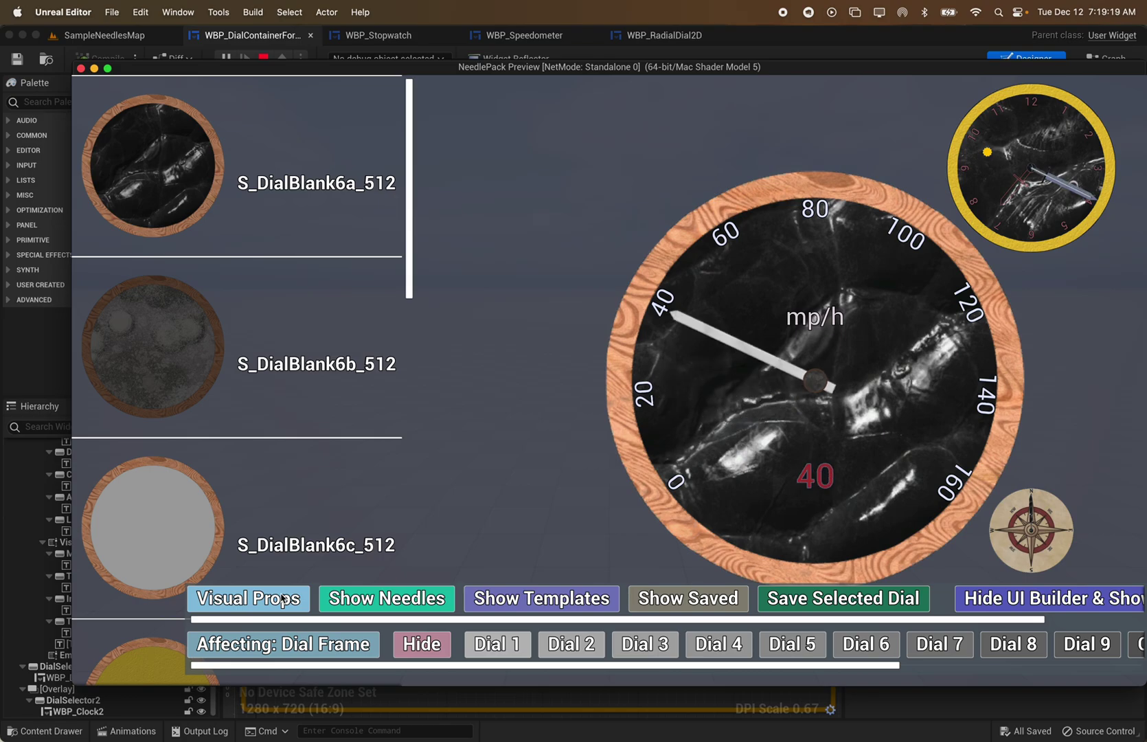
Browse the dial templates and start the stopwatch template's timer.
left_click(507, 597)
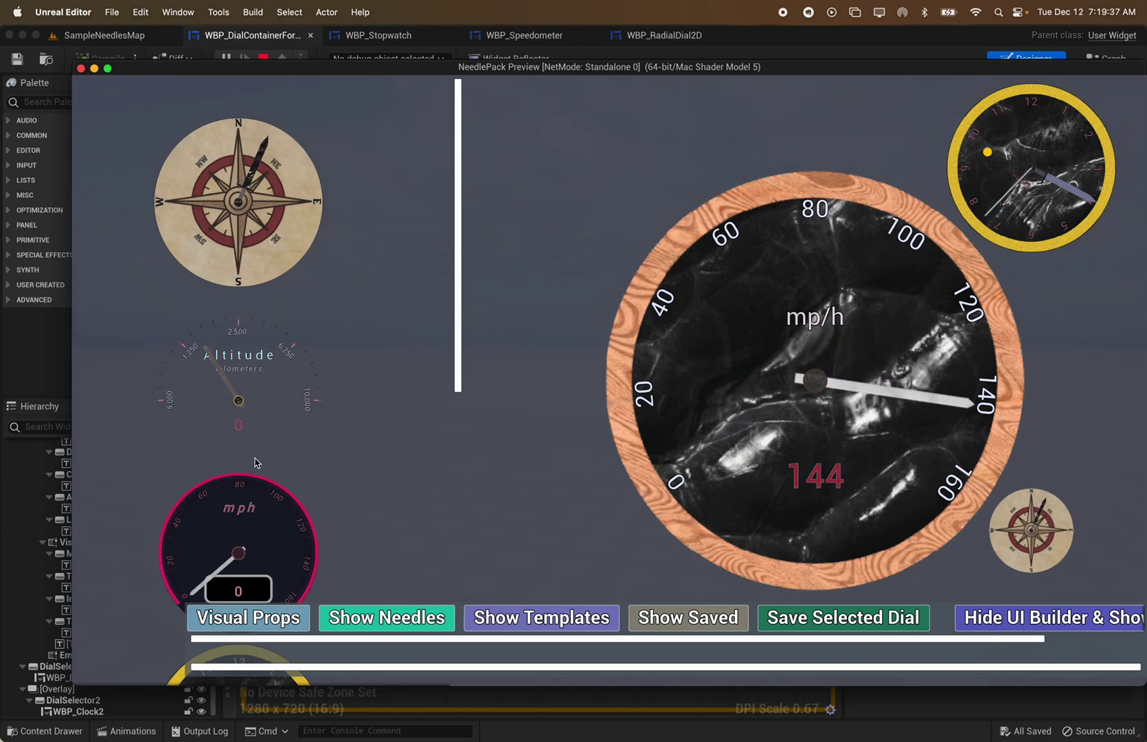
scroll(254, 462, "down", 10)
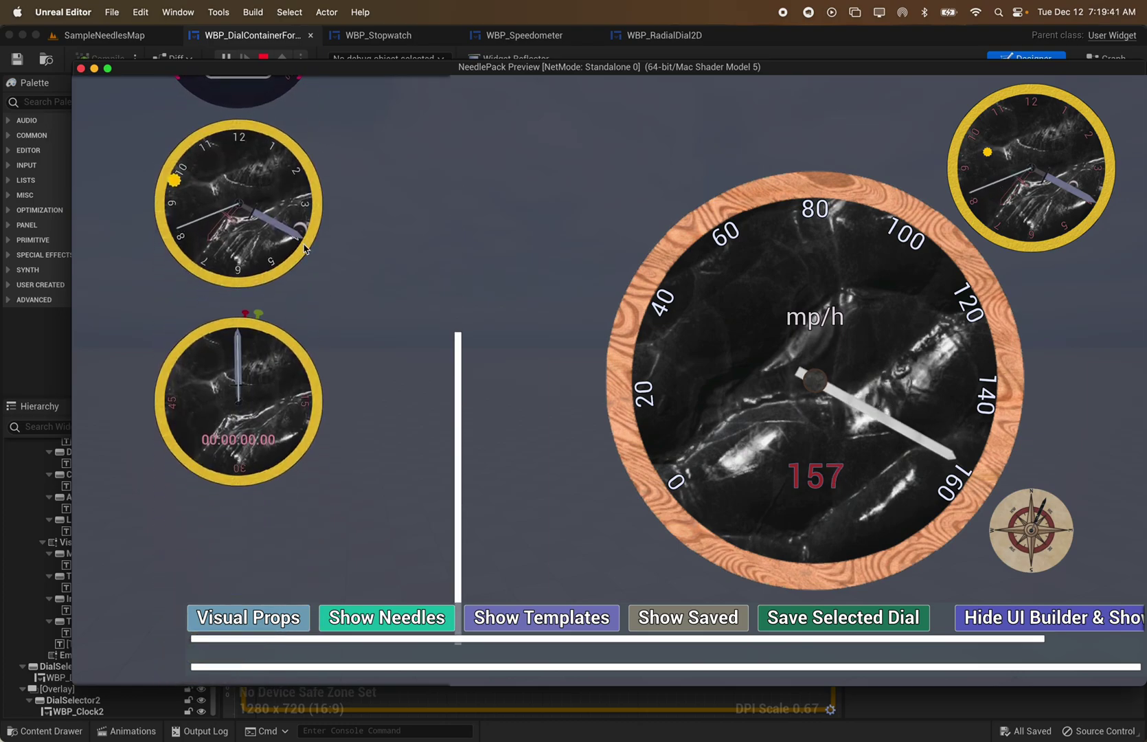
scroll(285, 248, "up", 3)
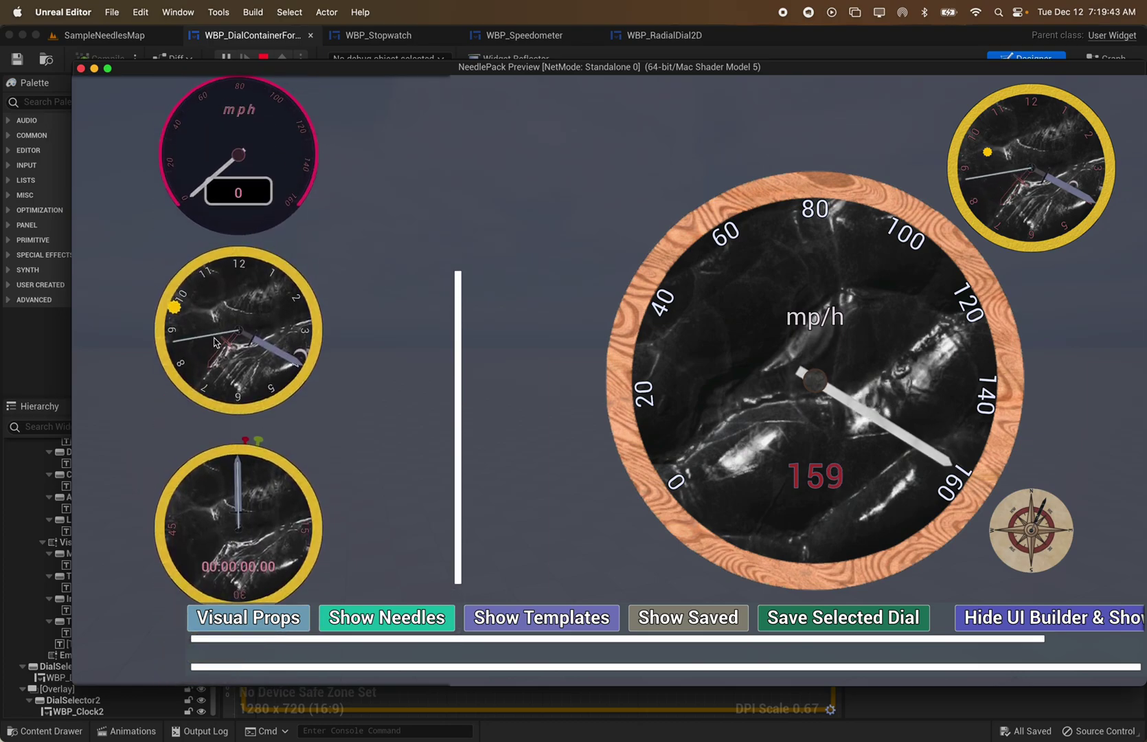
left_click(260, 440)
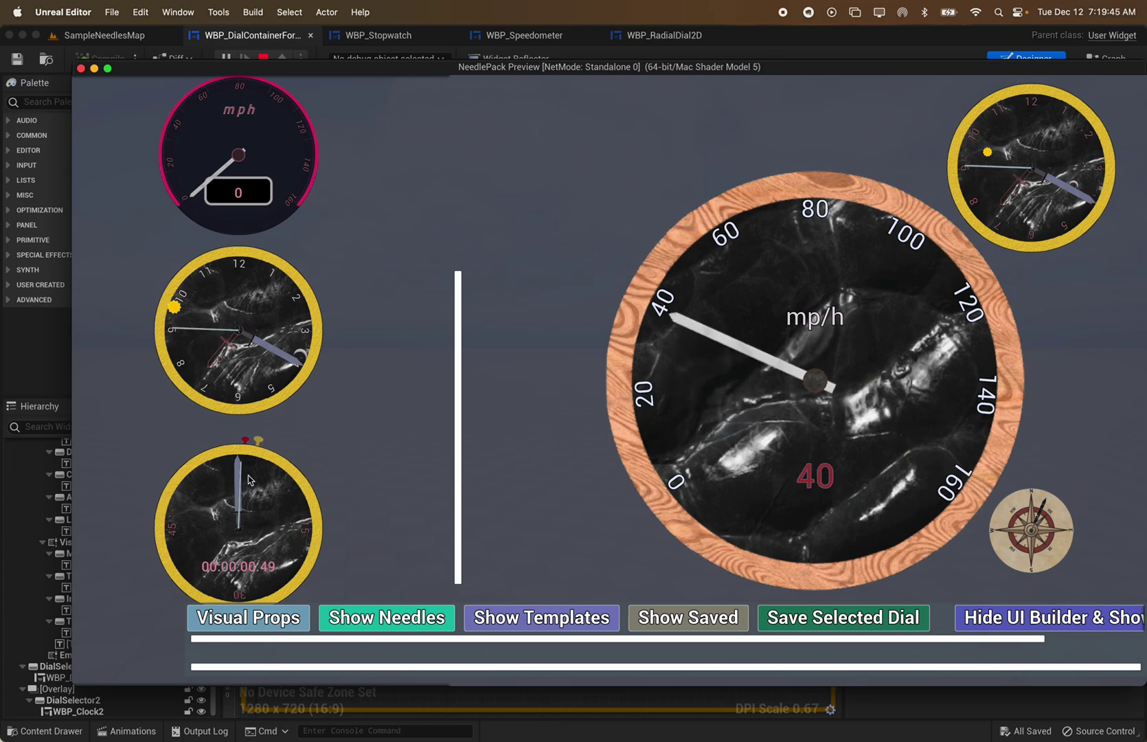
scroll(237, 473, "down", 1)
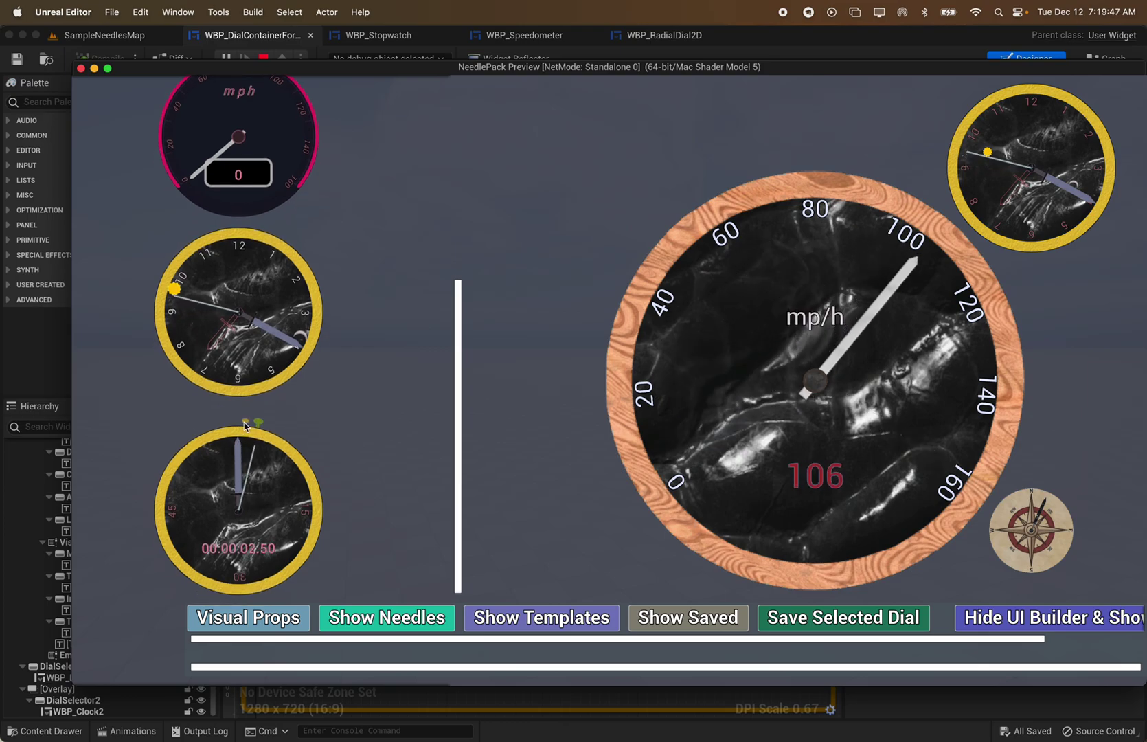
scroll(463, 466, "down", 4)
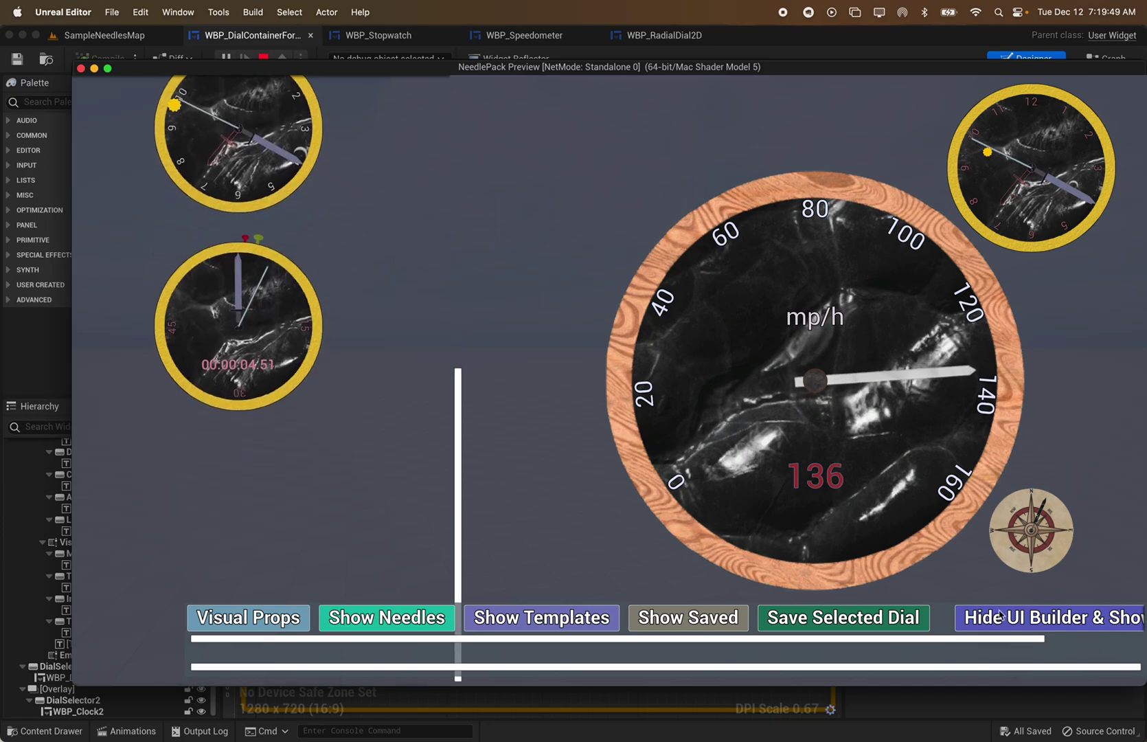
Show the saved dials and save the selected wooden-framed speedometer among them.
left_click(685, 622)
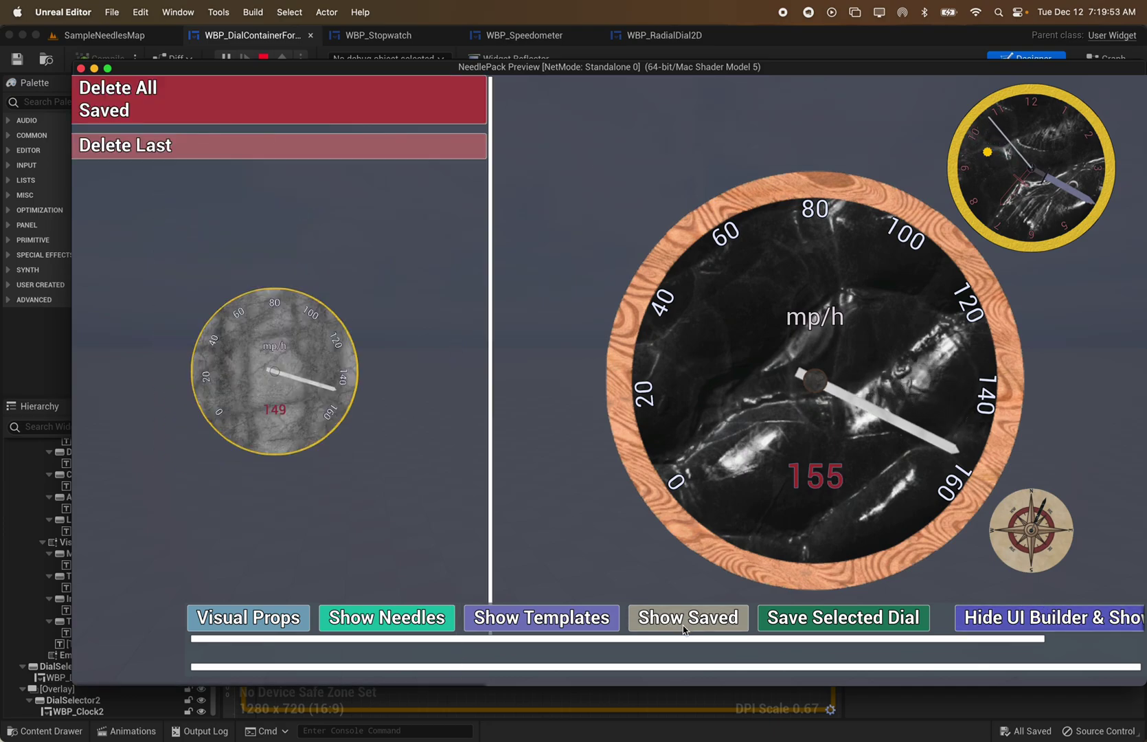
scroll(334, 420, "down", 1)
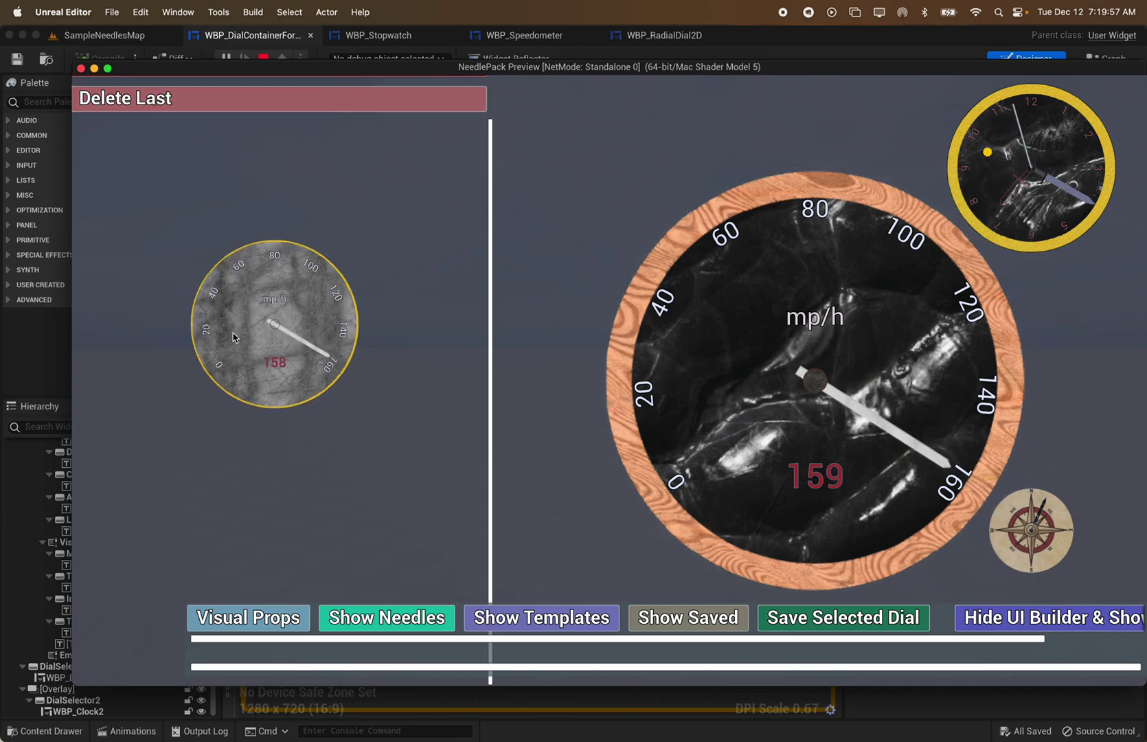
left_click(828, 620)
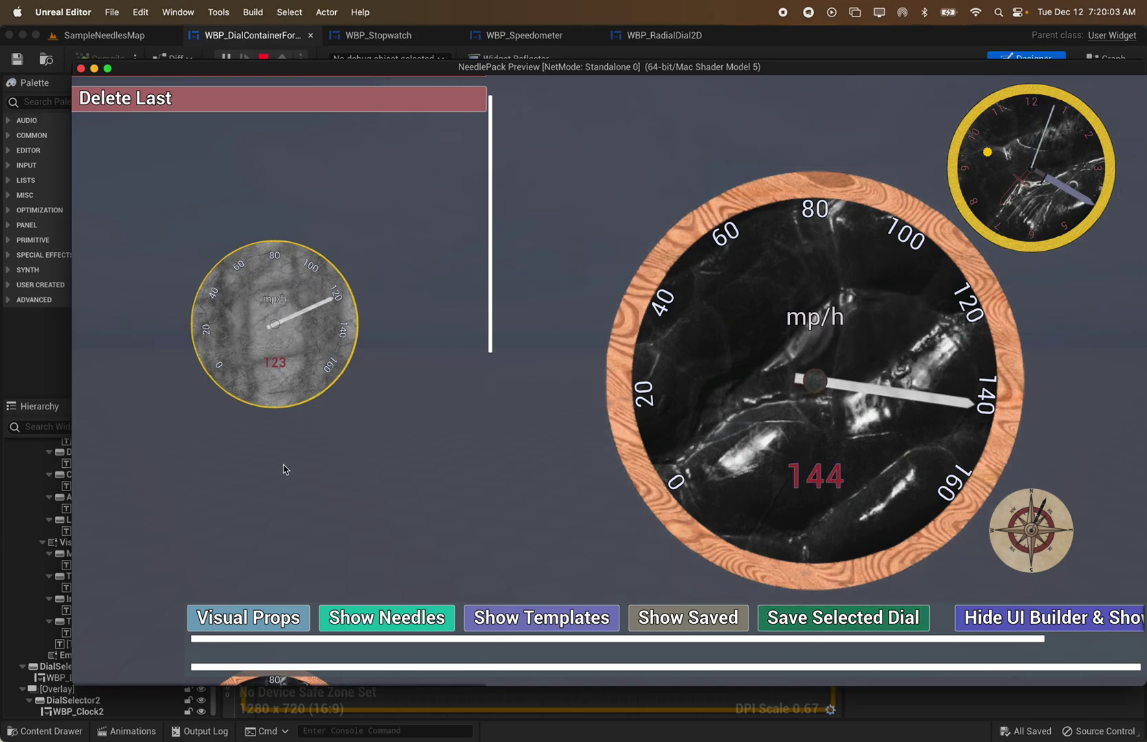
scroll(288, 453, "down", 5)
scroll(296, 442, "up", 5)
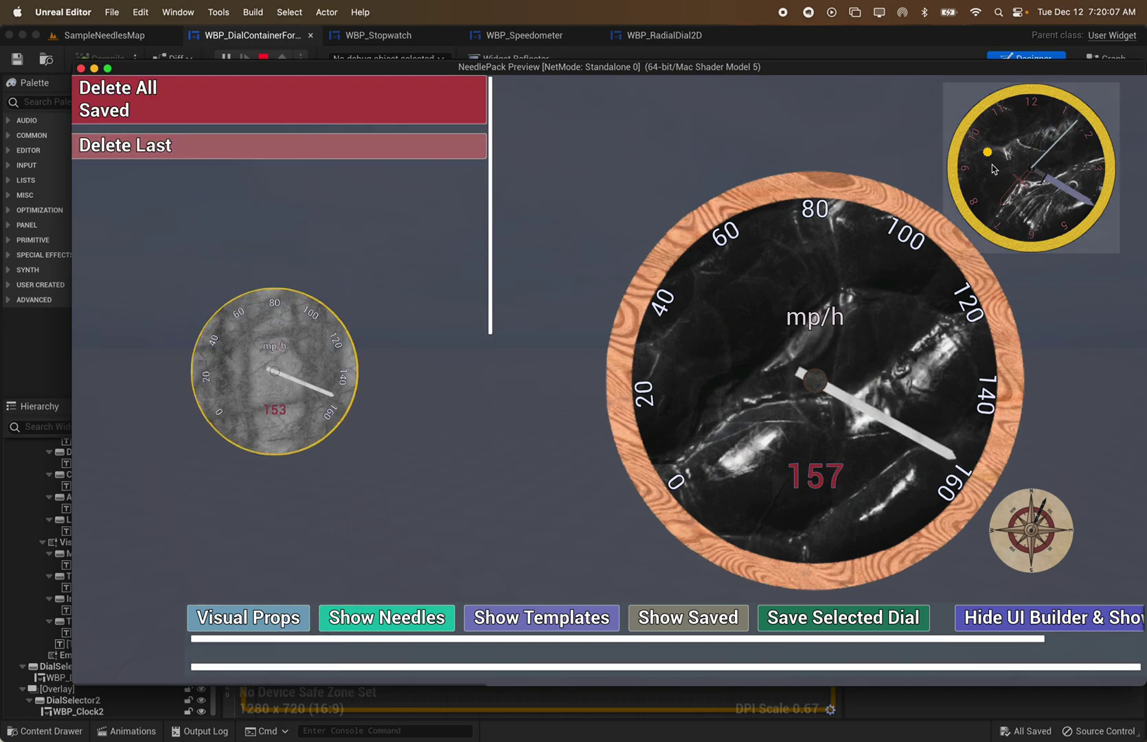
Review the saved dials and delete all of them.
scroll(340, 460, "down", 5)
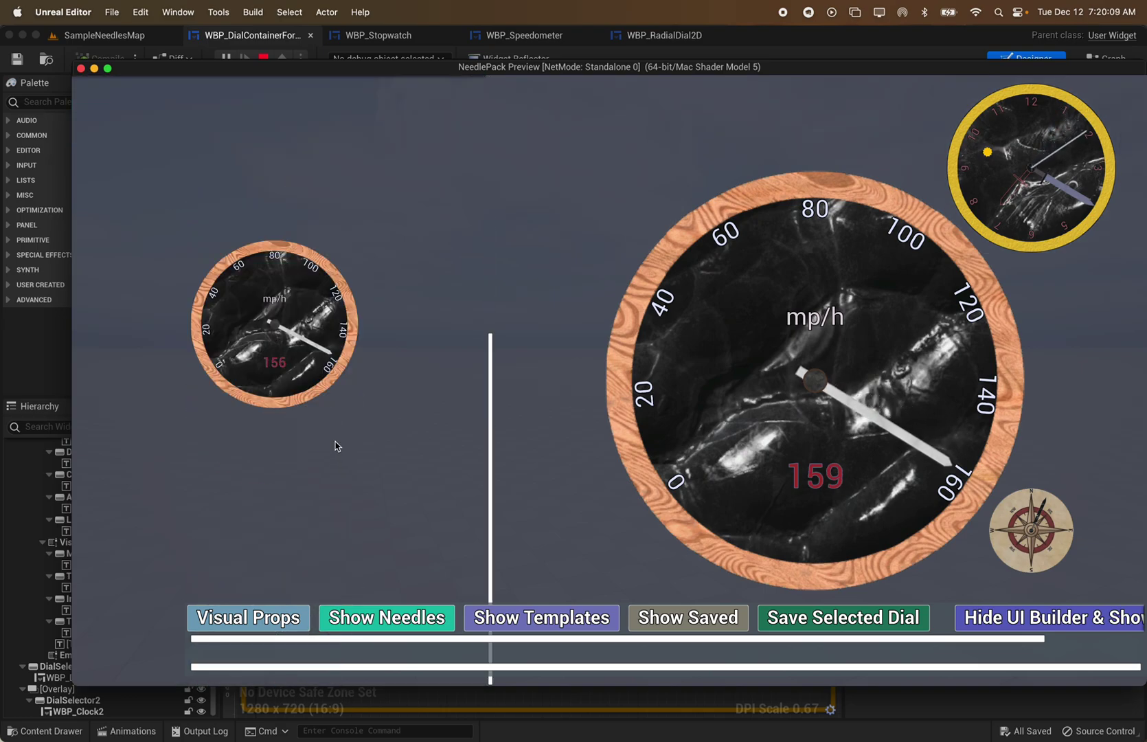
scroll(336, 447, "up", 5)
left_click(166, 107)
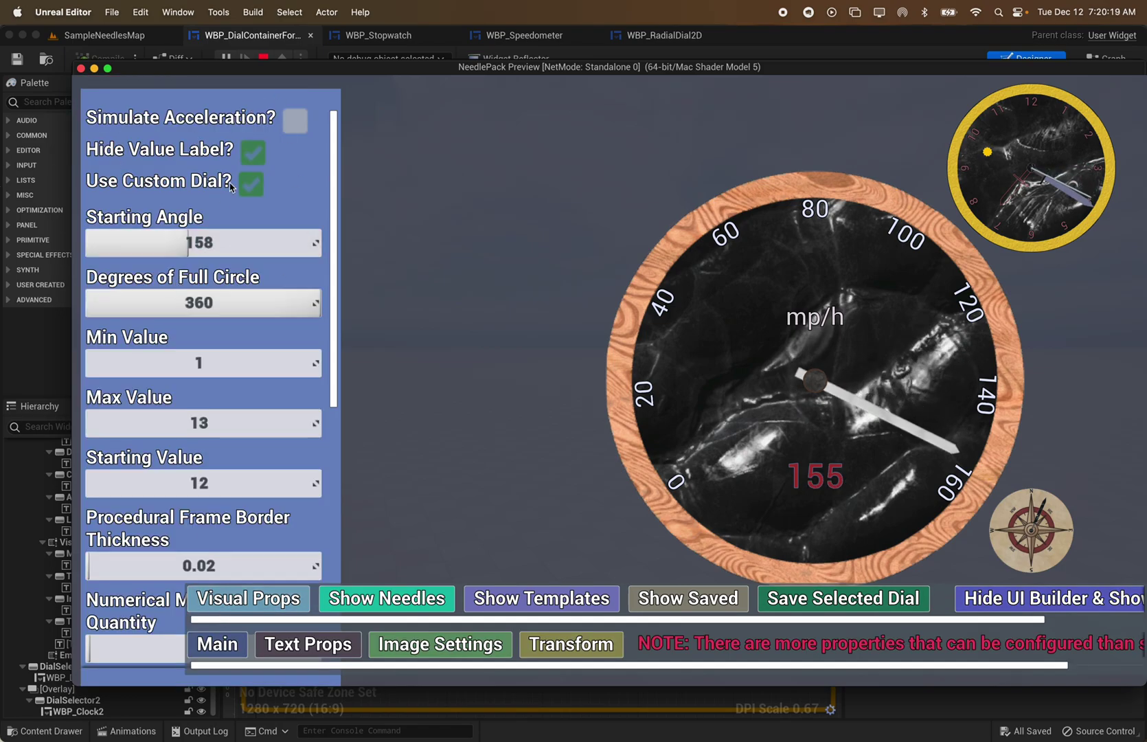
Select the speedometer, compass and clock in turn to compare their main visual properties, finishing on the speedometer.
left_click(763, 382)
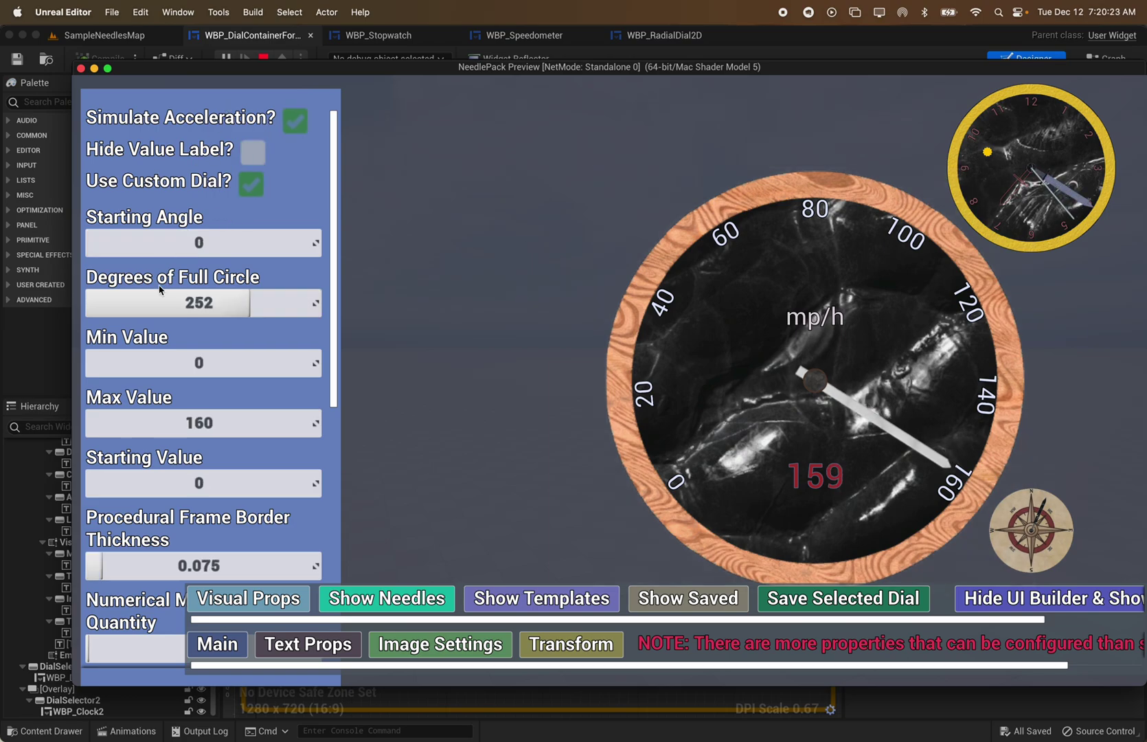
left_click(1059, 550)
left_click(1037, 182)
left_click(825, 364)
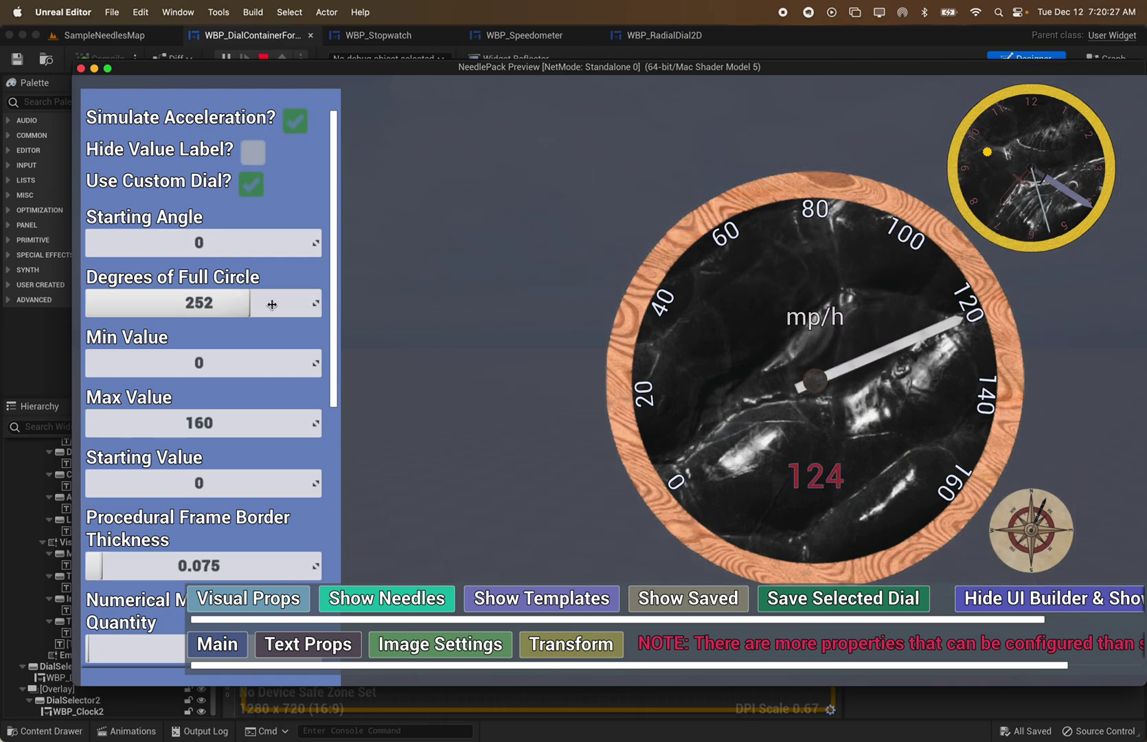
Switch the speedometer's acceleration simulation off and on again, and hide and restore its value label.
left_click(295, 122)
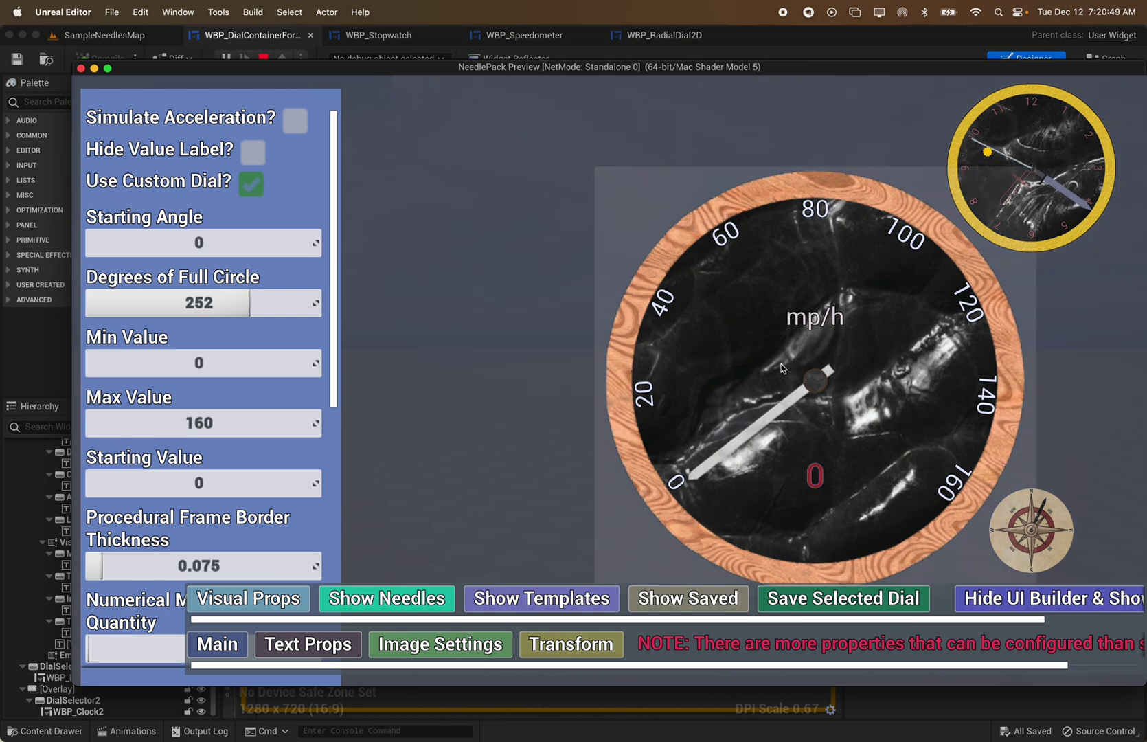
left_click(292, 124)
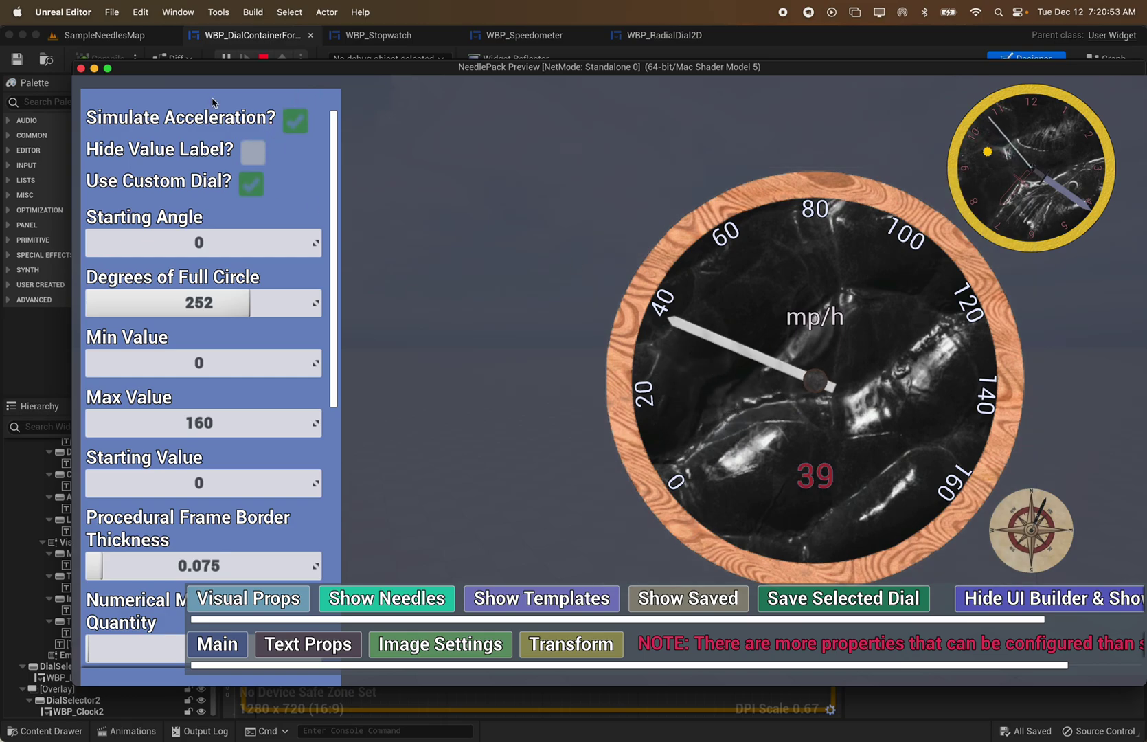
left_click(248, 157)
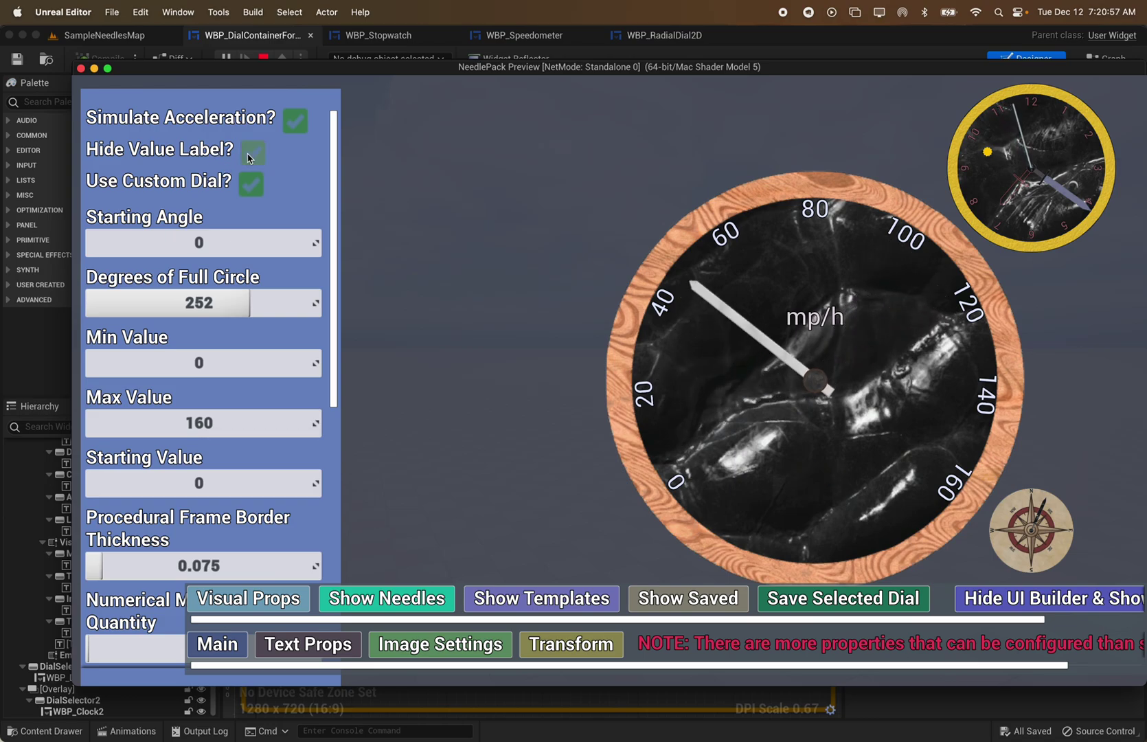
left_click(250, 154)
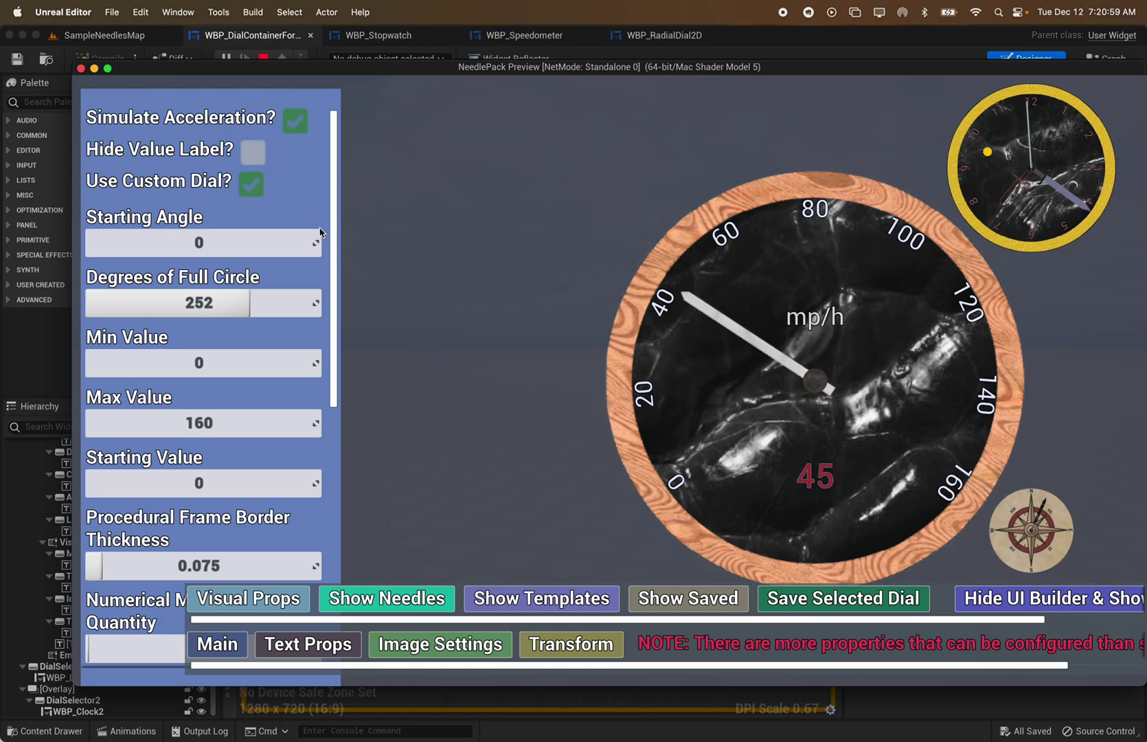
Turn off the speedometer's custom dial to preview the procedural frame, and turn it back on.
left_click(252, 187)
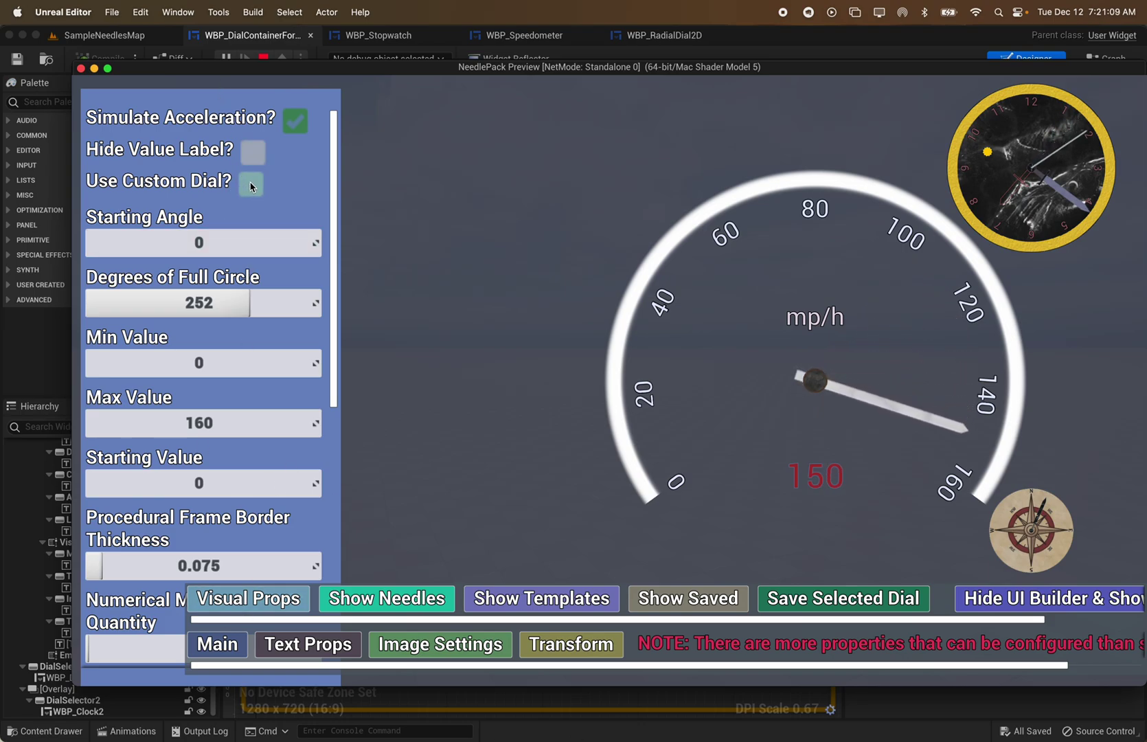
left_click(251, 185)
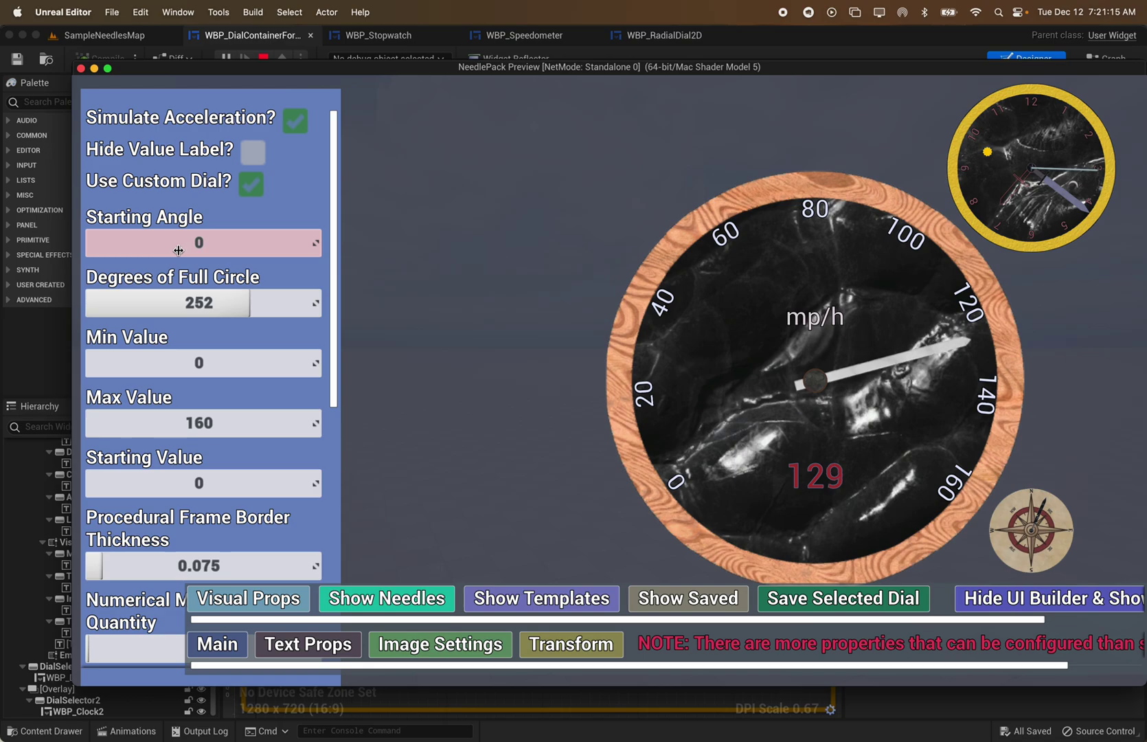
Try a starting angle of about 260.9 on the speedometer and set it back to 0.
left_click_drag(183, 247, 361, 248)
left_click_drag(185, 246, 225, 240)
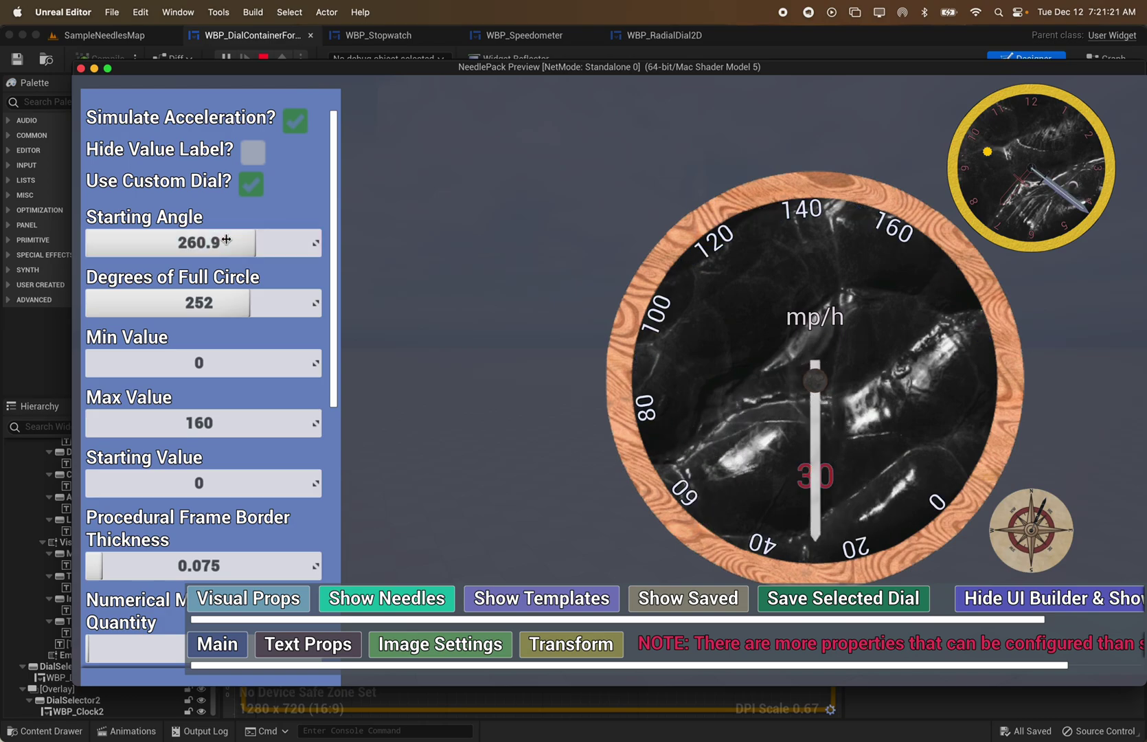
left_click(229, 238)
type("0")
key("Return")
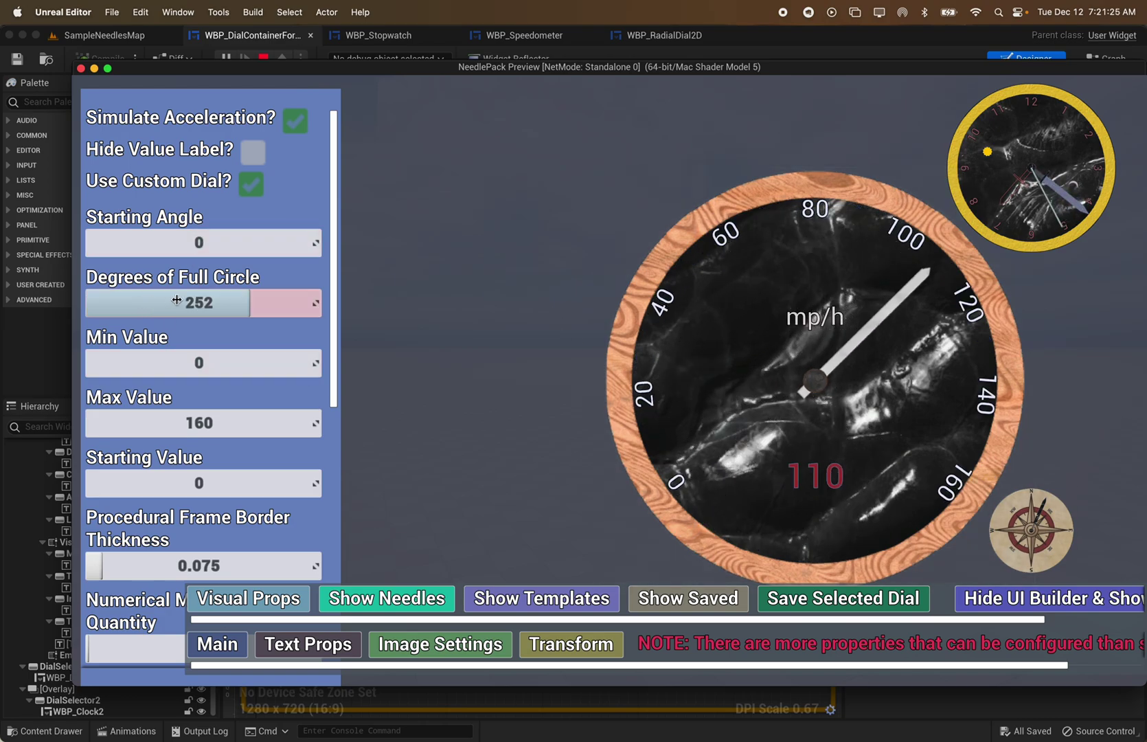
Try widening the speedometer's degrees of full circle to about 299.5 and set it back to 252.
left_click_drag(176, 299, 215, 299)
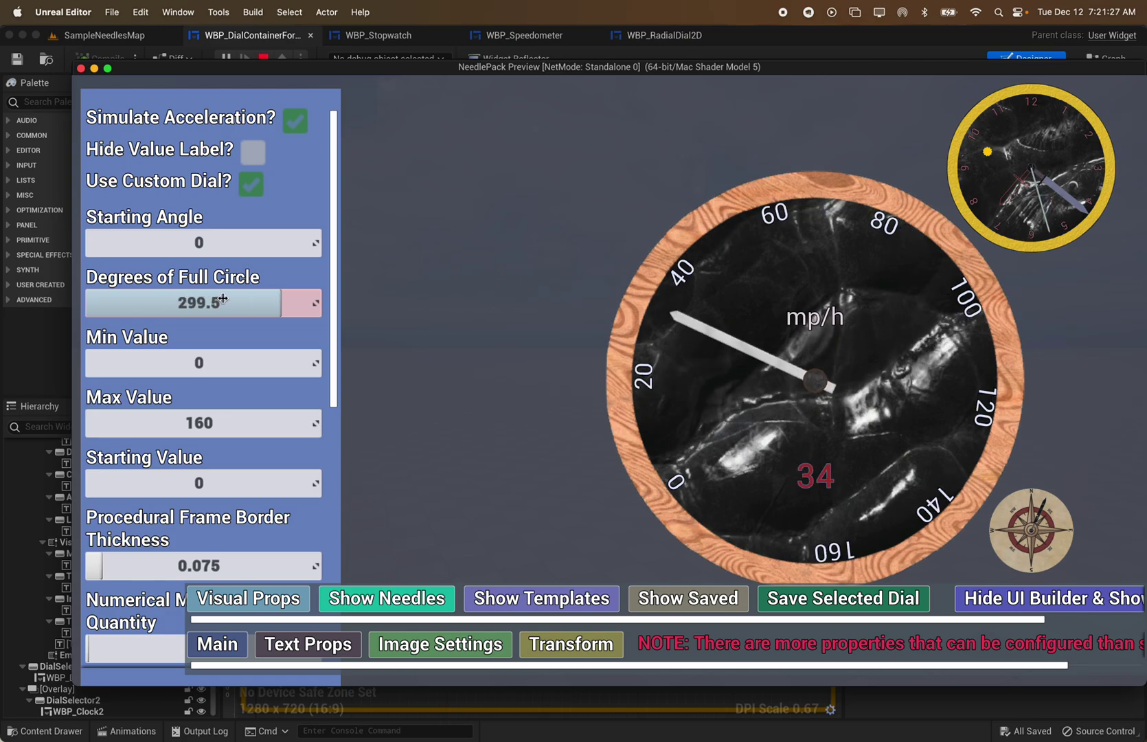
left_click(214, 300)
type("252")
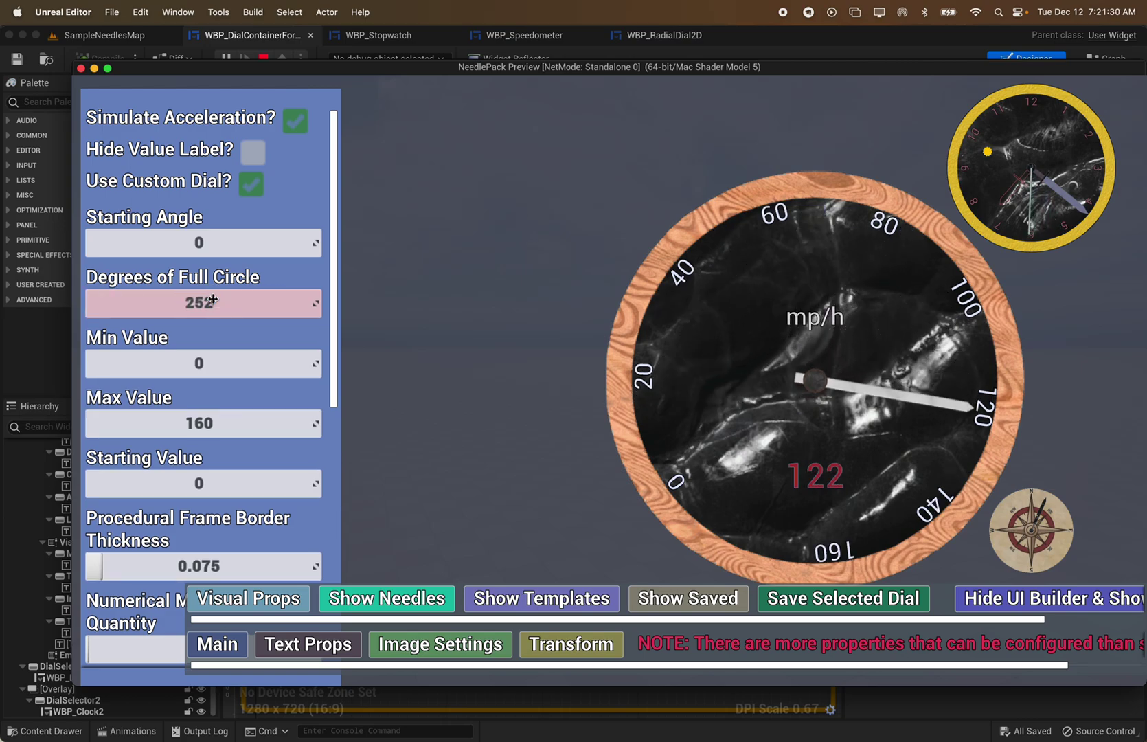
key("Return")
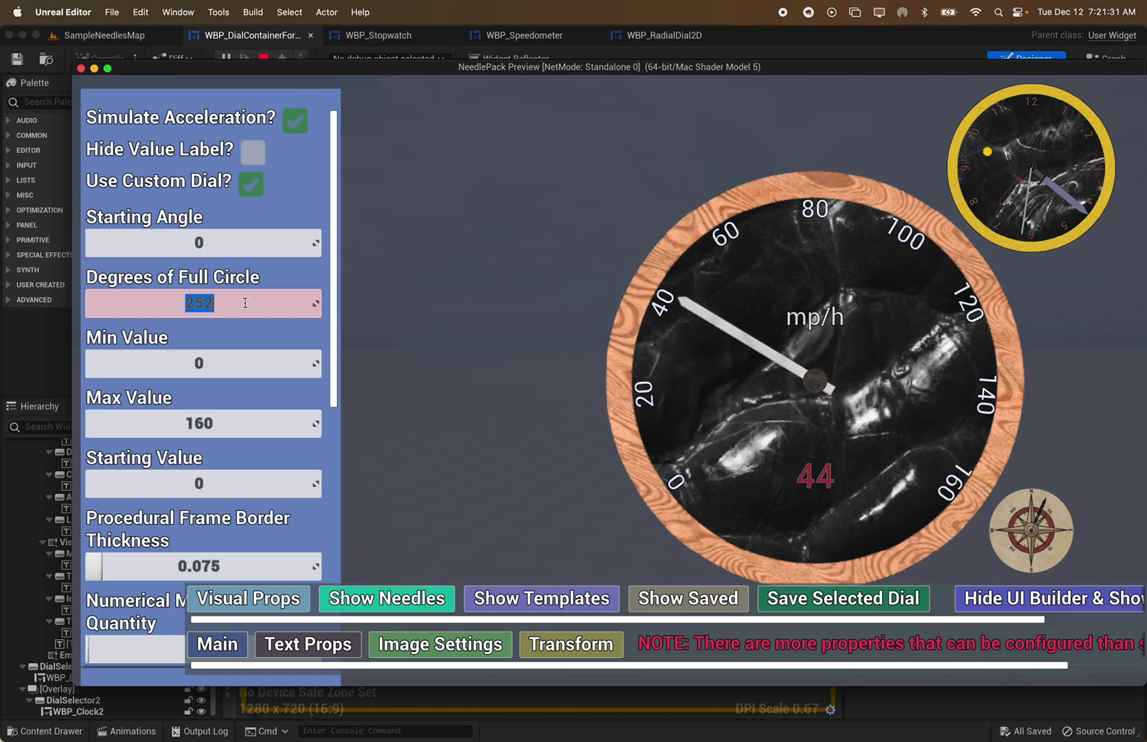
Try 355, 360 and 340 as the speedometer's degrees of full circle, and return it to 252.
left_click(233, 303)
key("BackSpace")
key("BackSpace")
key("BackSpace")
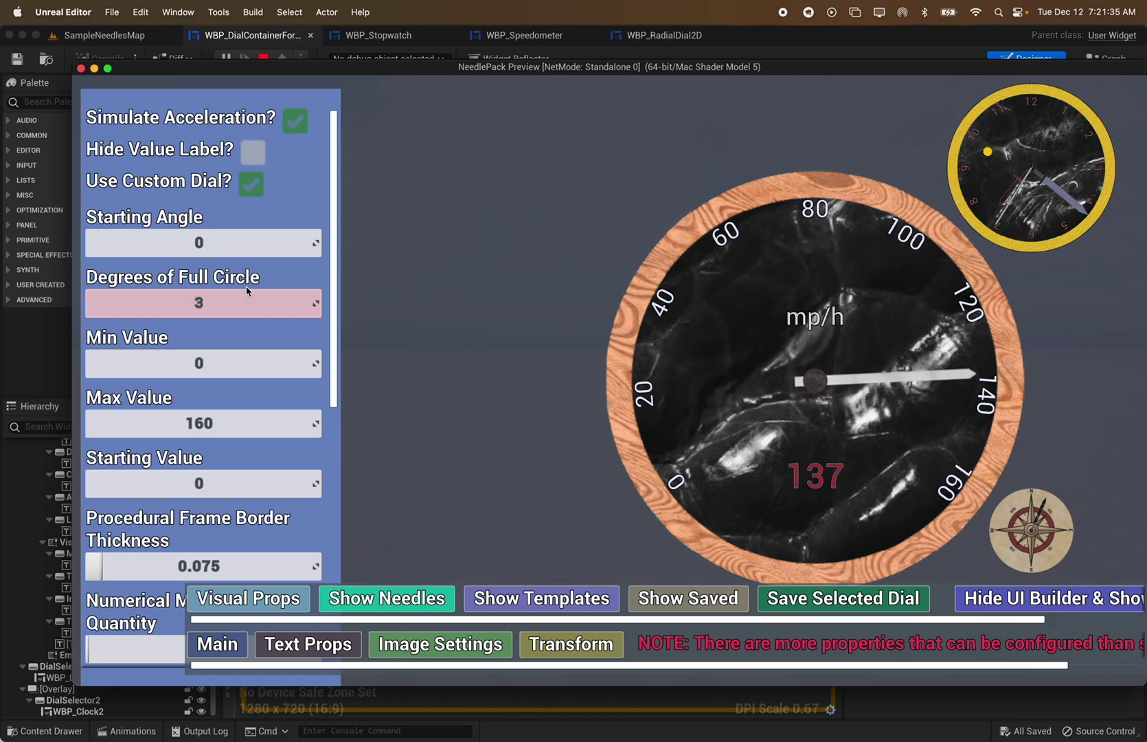
type("355")
key("Return")
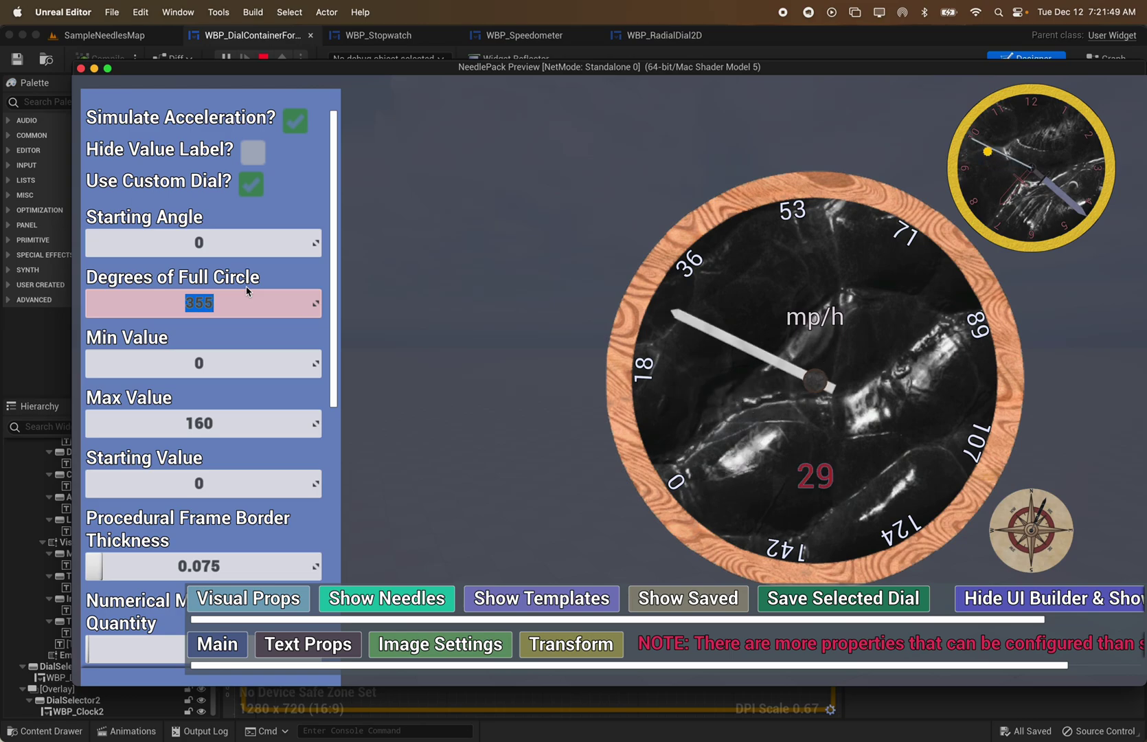
type("360")
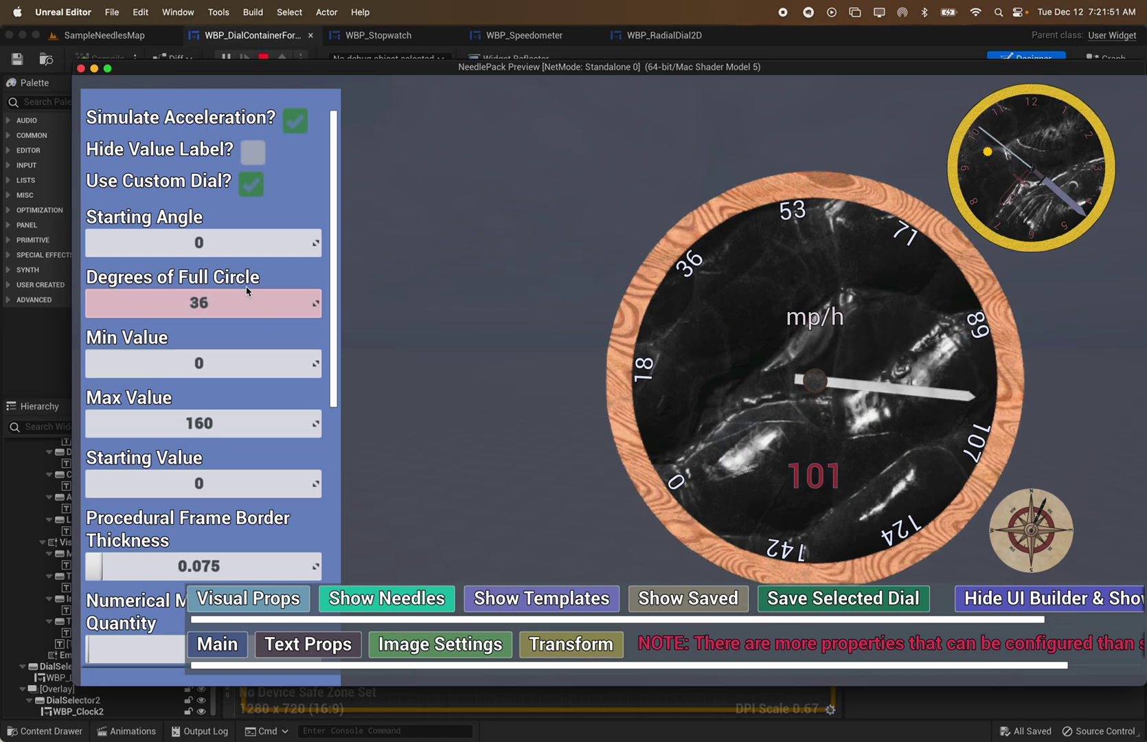
key("Return")
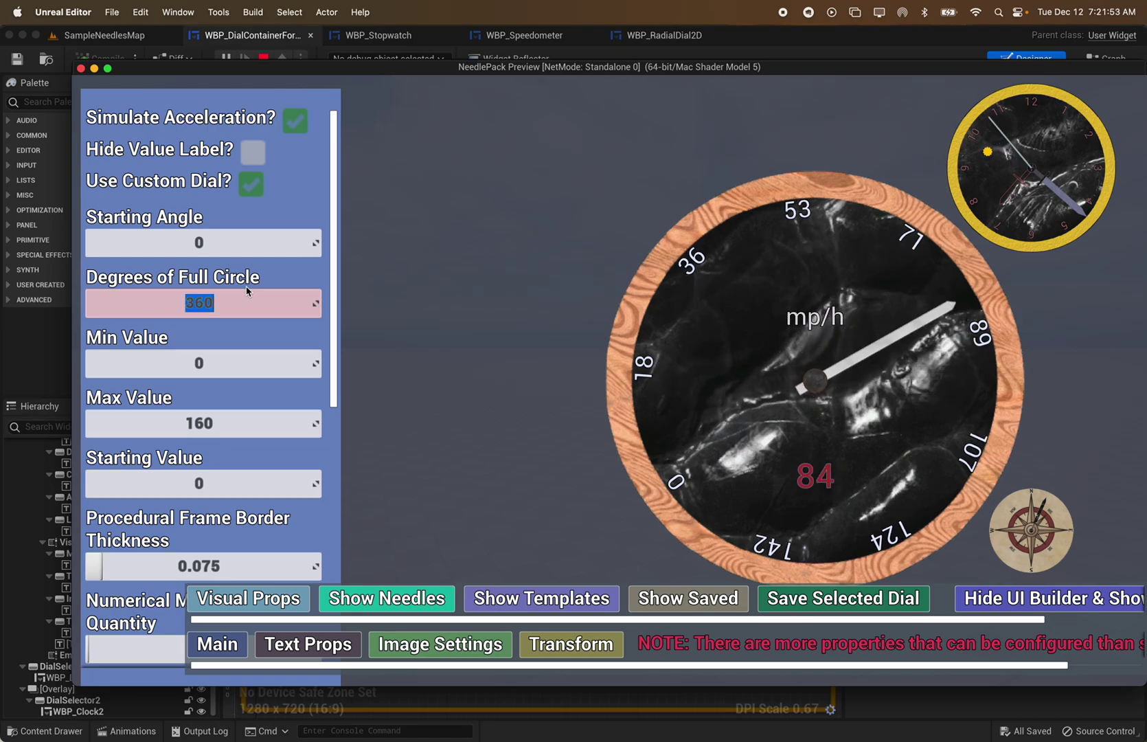
type("340")
key("Return")
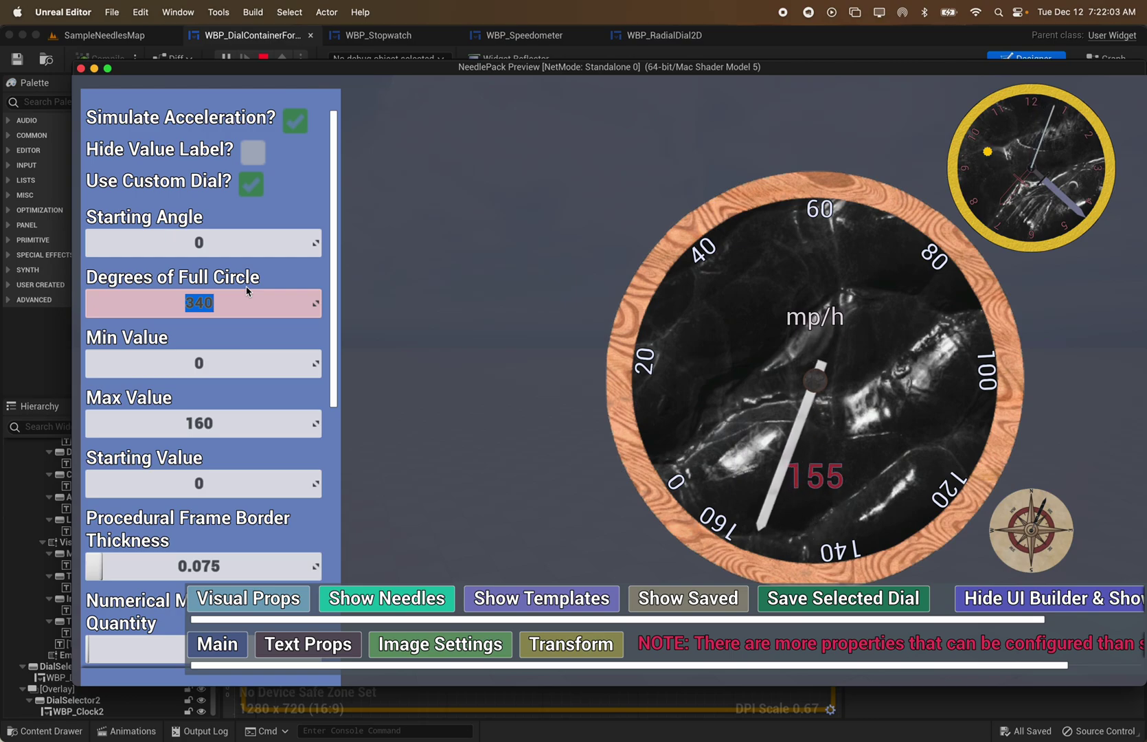
type("252")
key("Return")
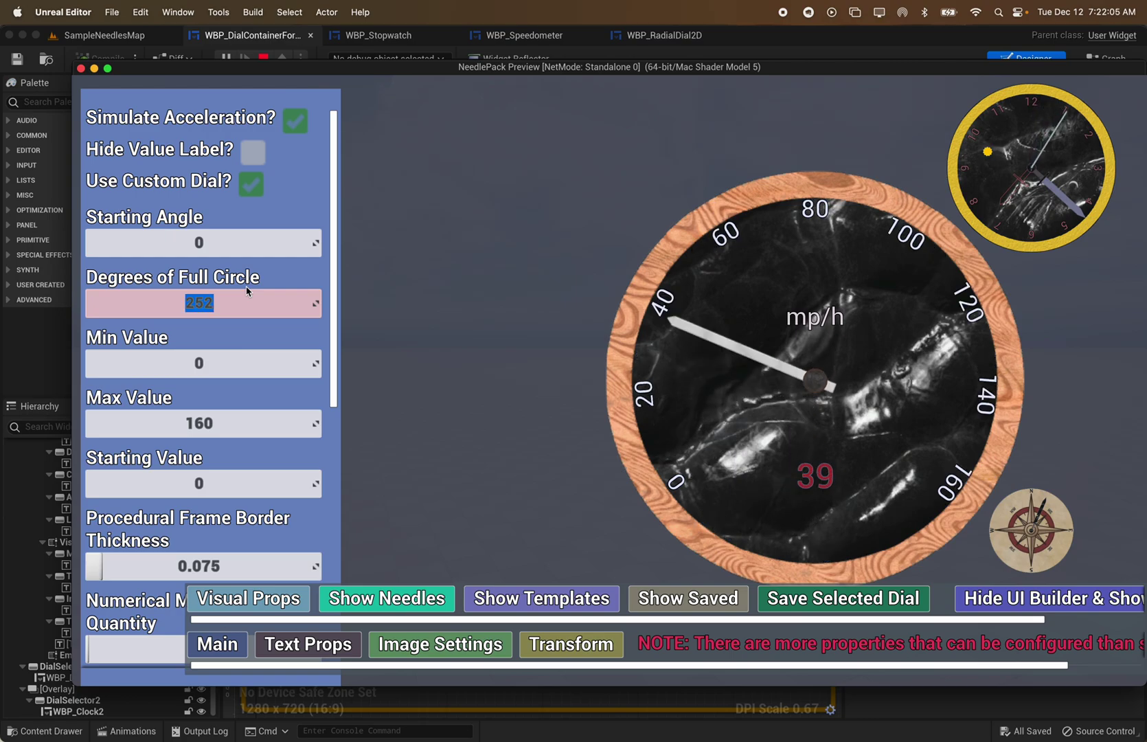
Configure the speedometer's value range with a minimum of 36.75, a maximum of 652 and a starting value of about 322.8.
left_click_drag(208, 366, 210, 366)
left_click_drag(137, 366, 250, 372)
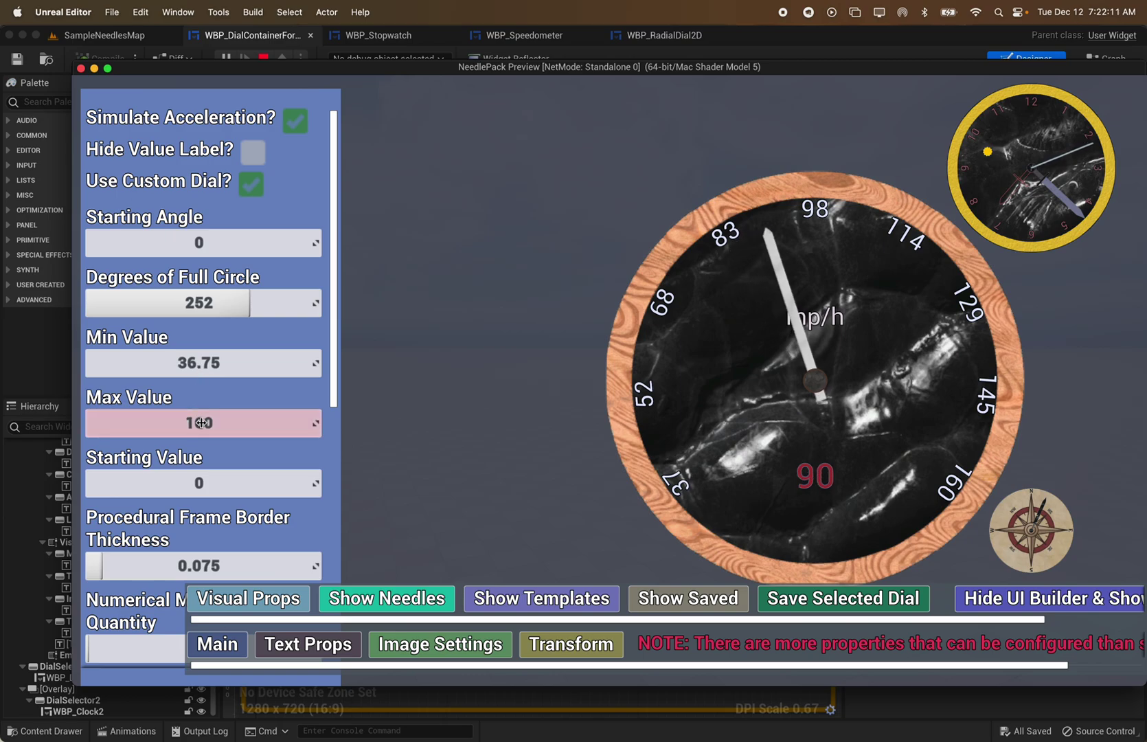
left_click(178, 426)
left_click_drag(177, 426, 286, 430)
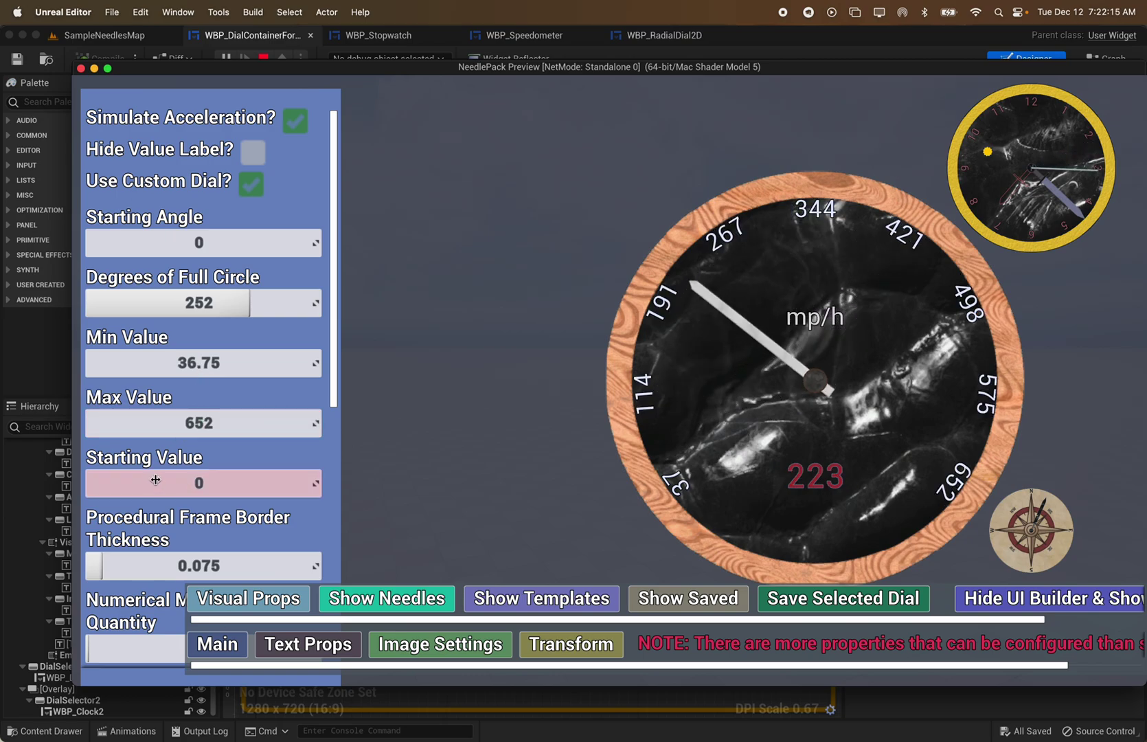
left_click_drag(135, 482, 119, 451)
left_click_drag(239, 489, 230, 487)
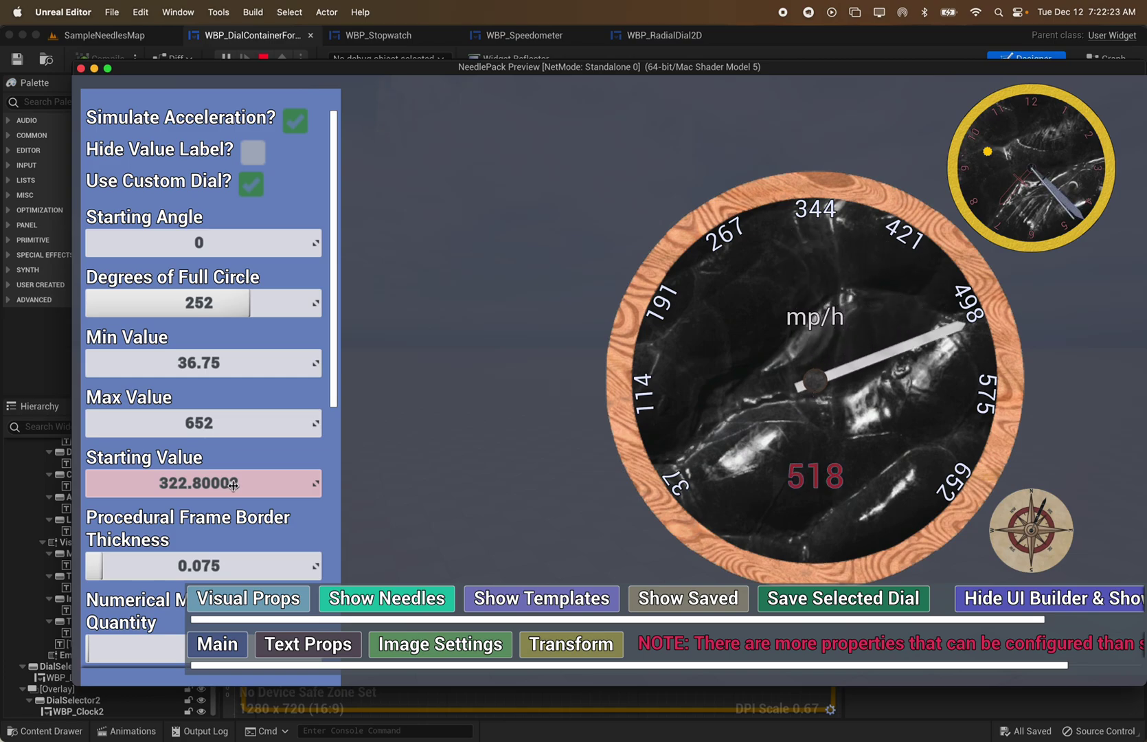
Disable the custom dial and vary the procedural frame border thickness between 1 and thinner values, leaving it at 0.029.
scroll(191, 531, "down", 5)
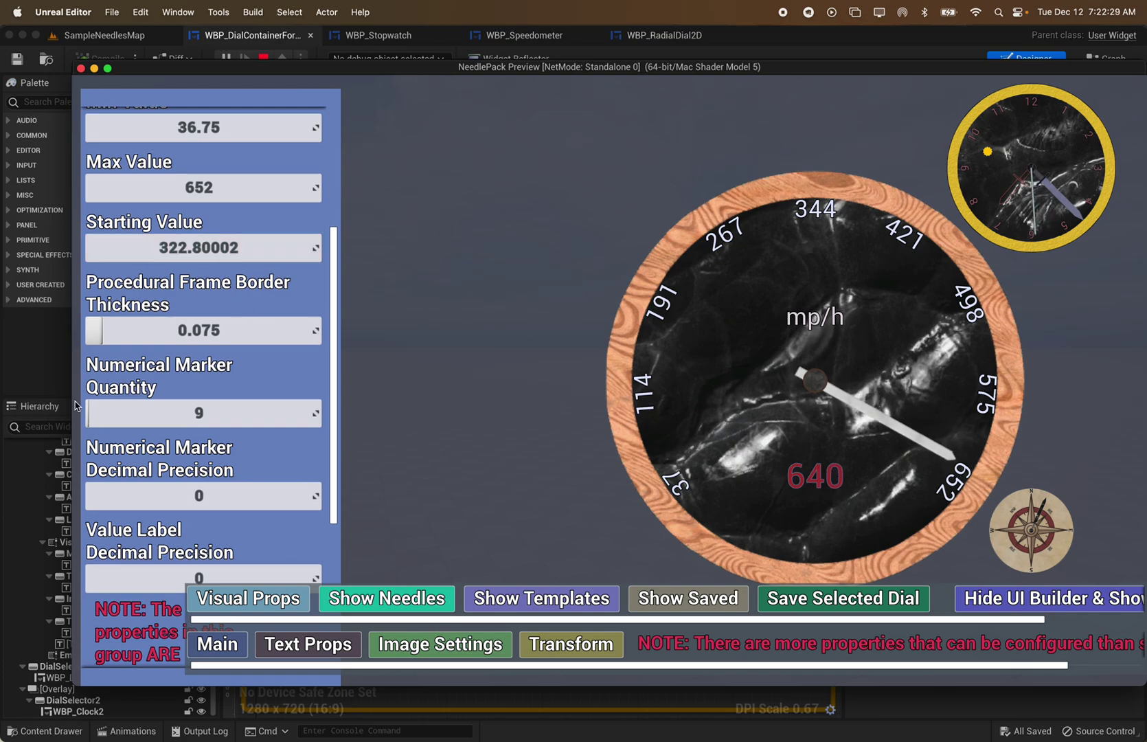
scroll(255, 207, "up", 5)
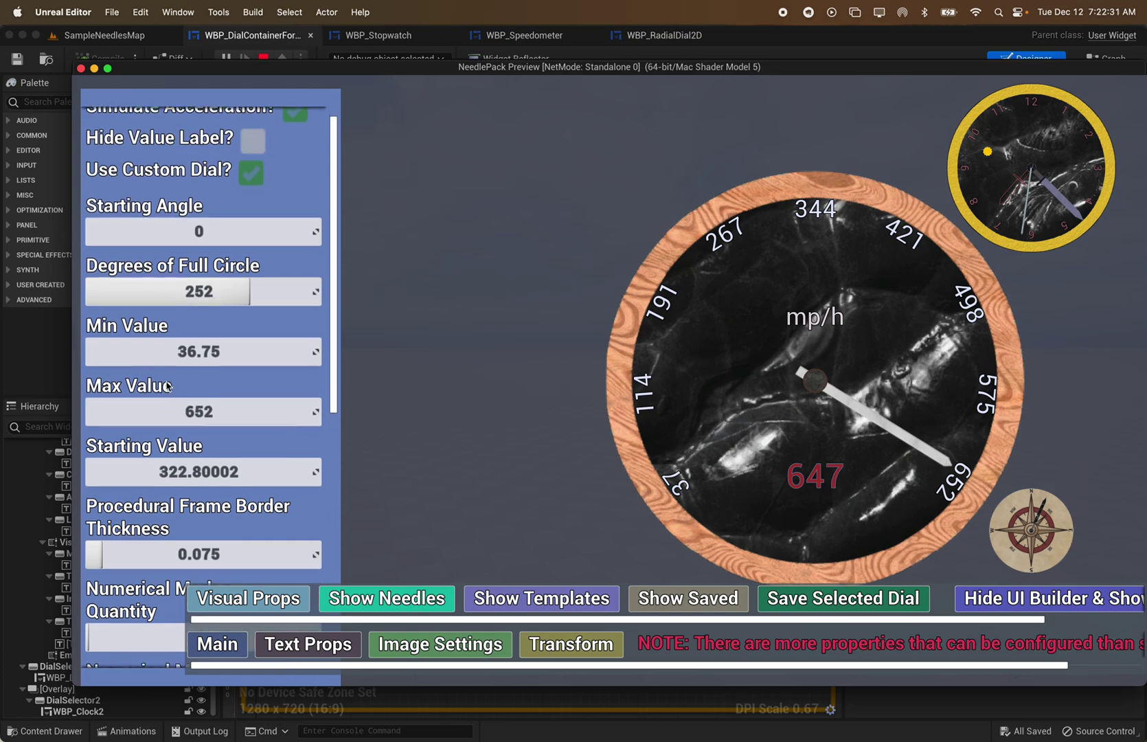
left_click(251, 184)
scroll(252, 184, "down", 4)
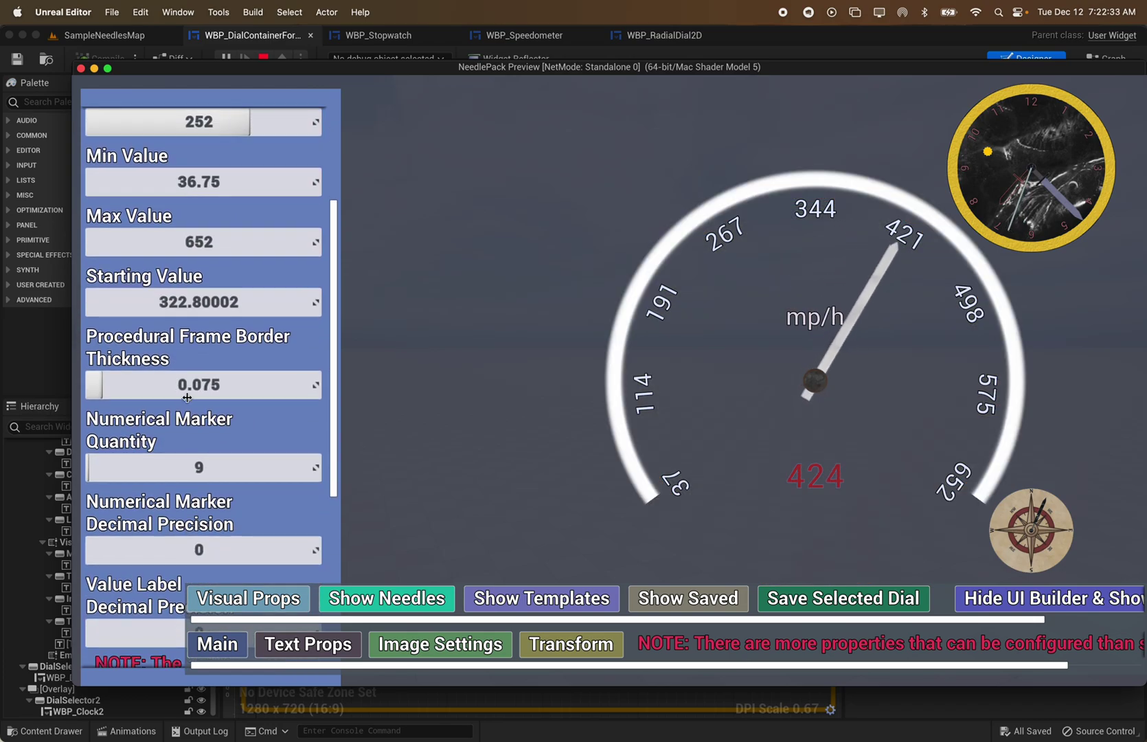
left_click_drag(180, 386, 322, 385)
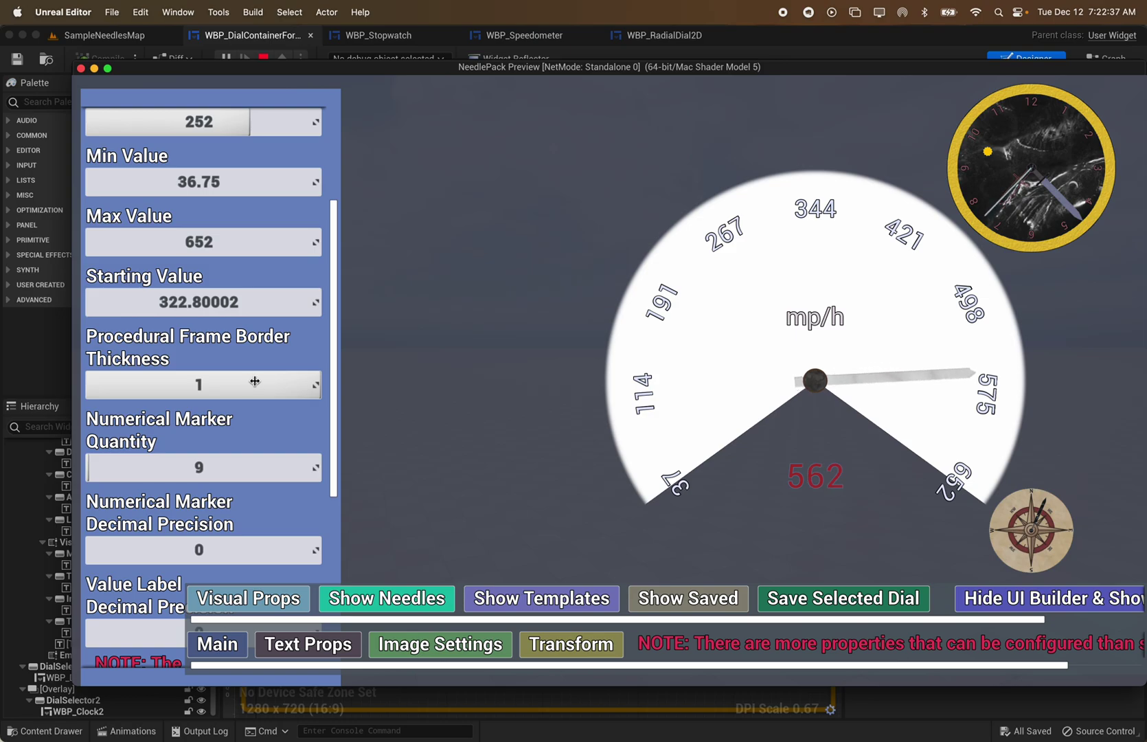
left_click_drag(256, 381, 147, 381)
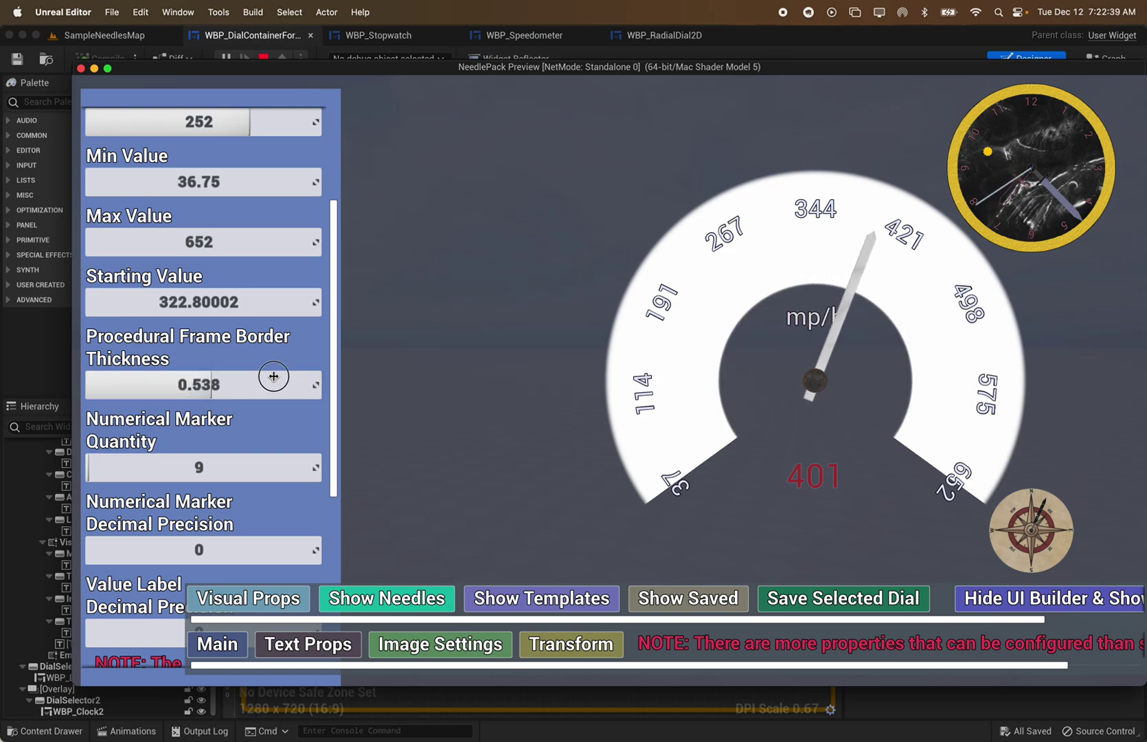
left_click_drag(273, 377, 141, 377)
left_click_drag(243, 376, 247, 376)
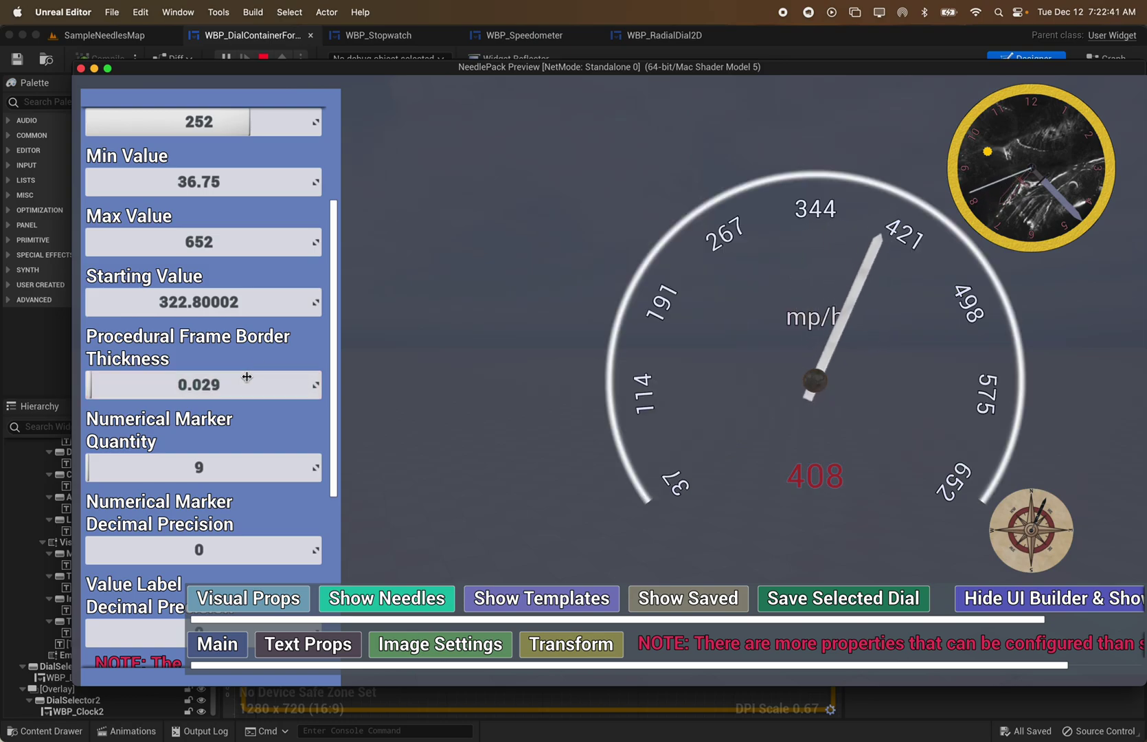
Re-enable the custom dial on the speedometer.
scroll(222, 337, "up", 4)
scroll(222, 336, "down", 3)
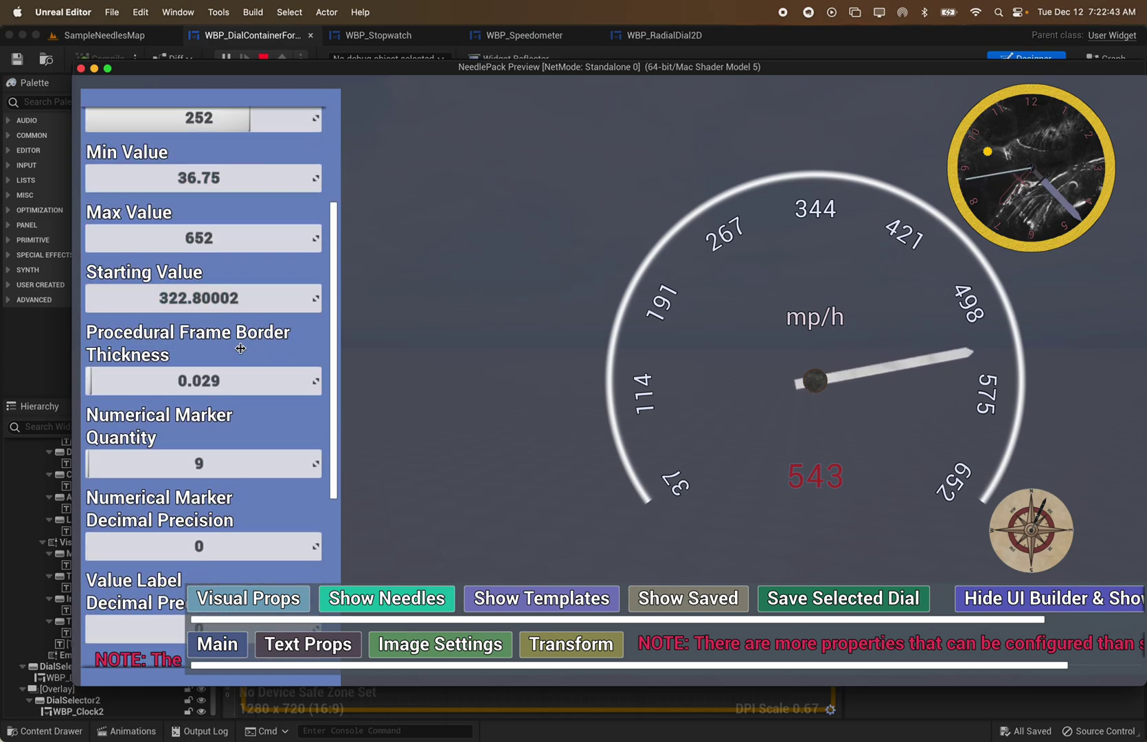
scroll(223, 323, "up", 3)
left_click(250, 183)
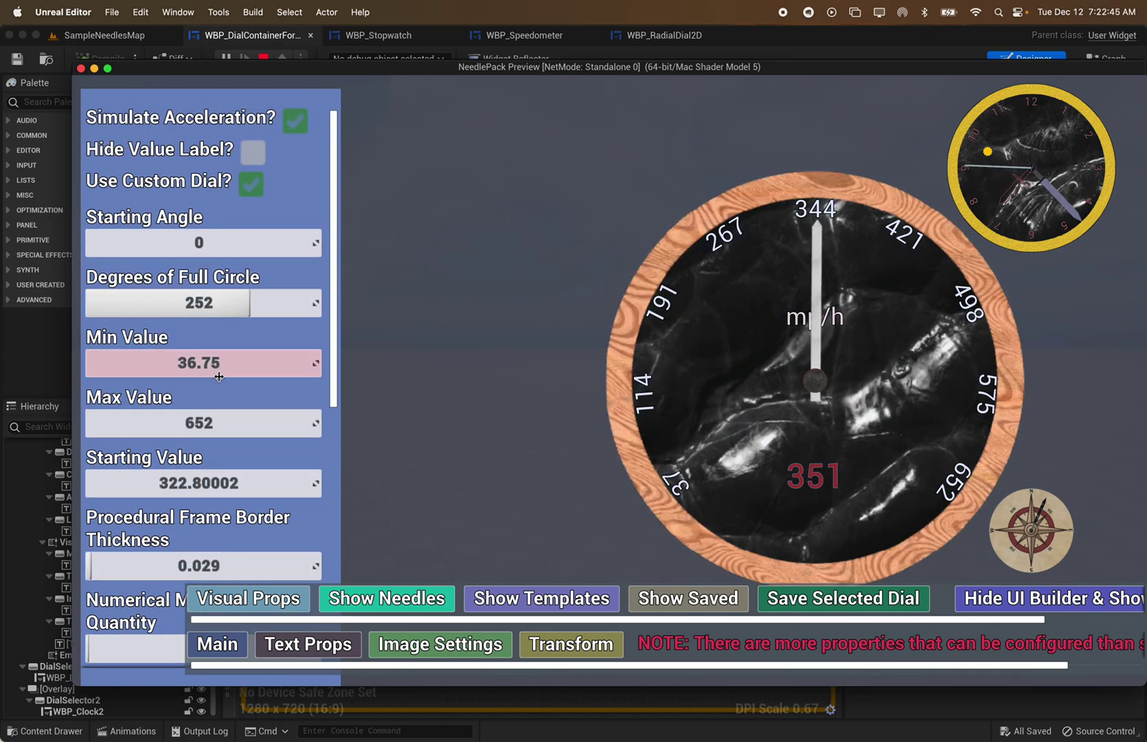
Try numerical marker quantities of 1, 4 and 12 on the speedometer, and set the quantity to 11.
scroll(204, 155, "down", 6)
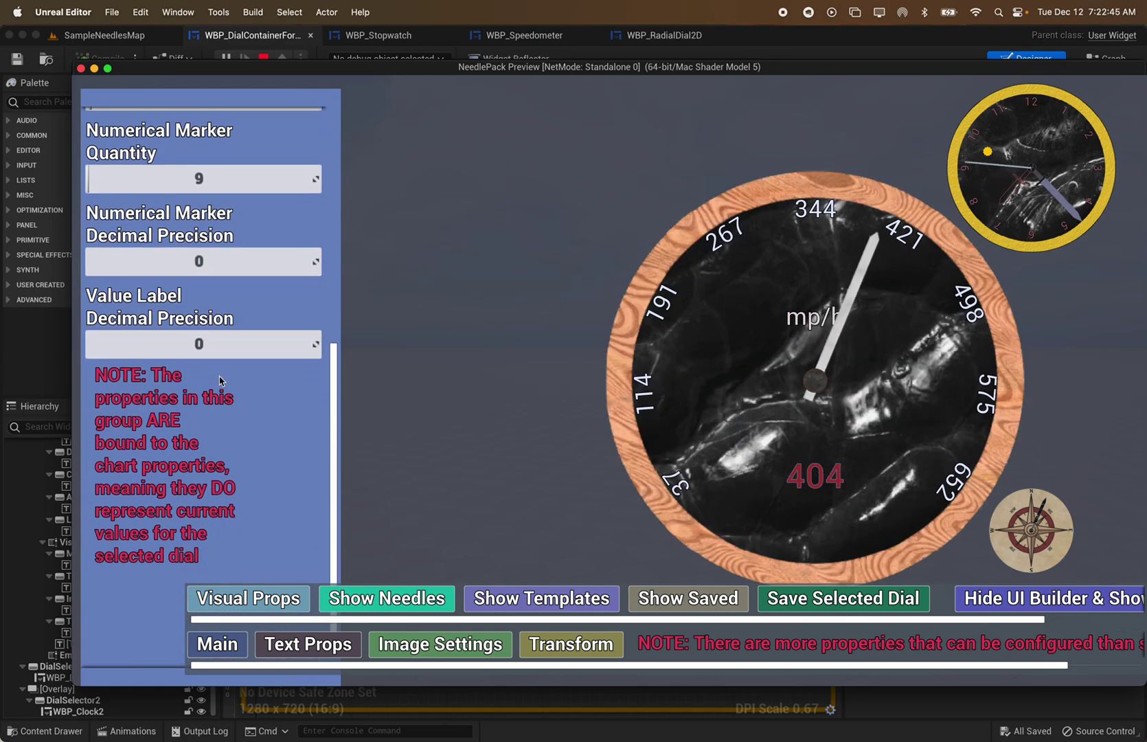
left_click(169, 175)
type("1")
key("Return")
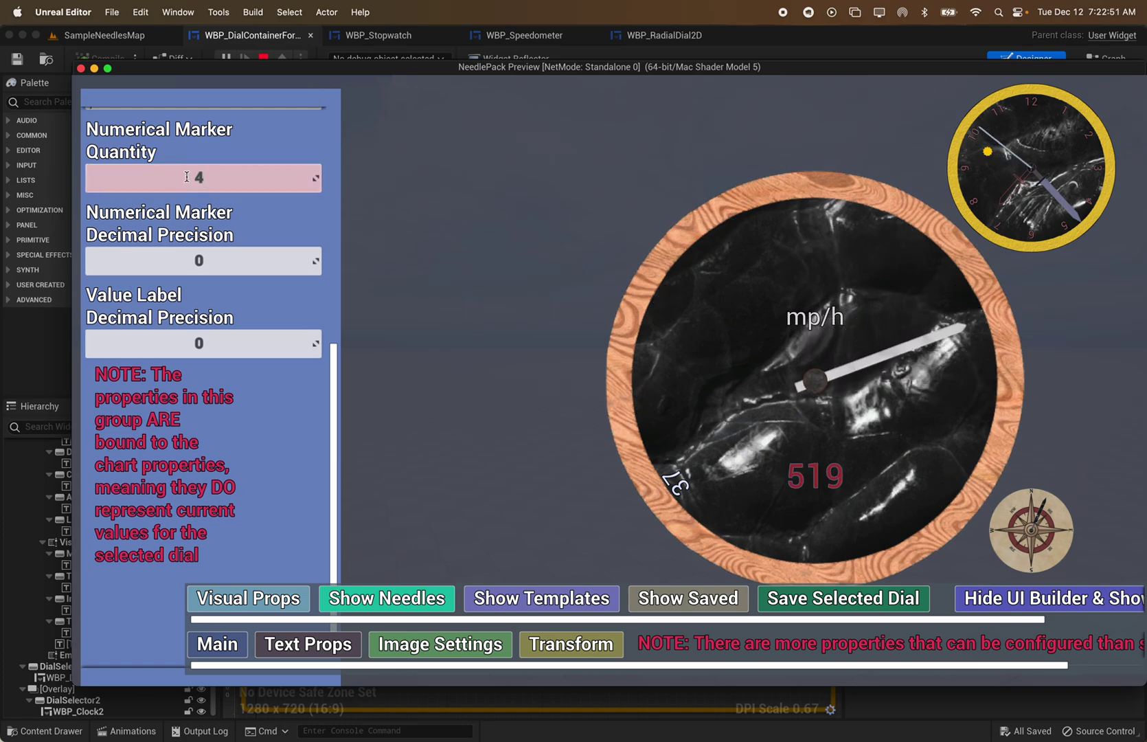
key("Return")
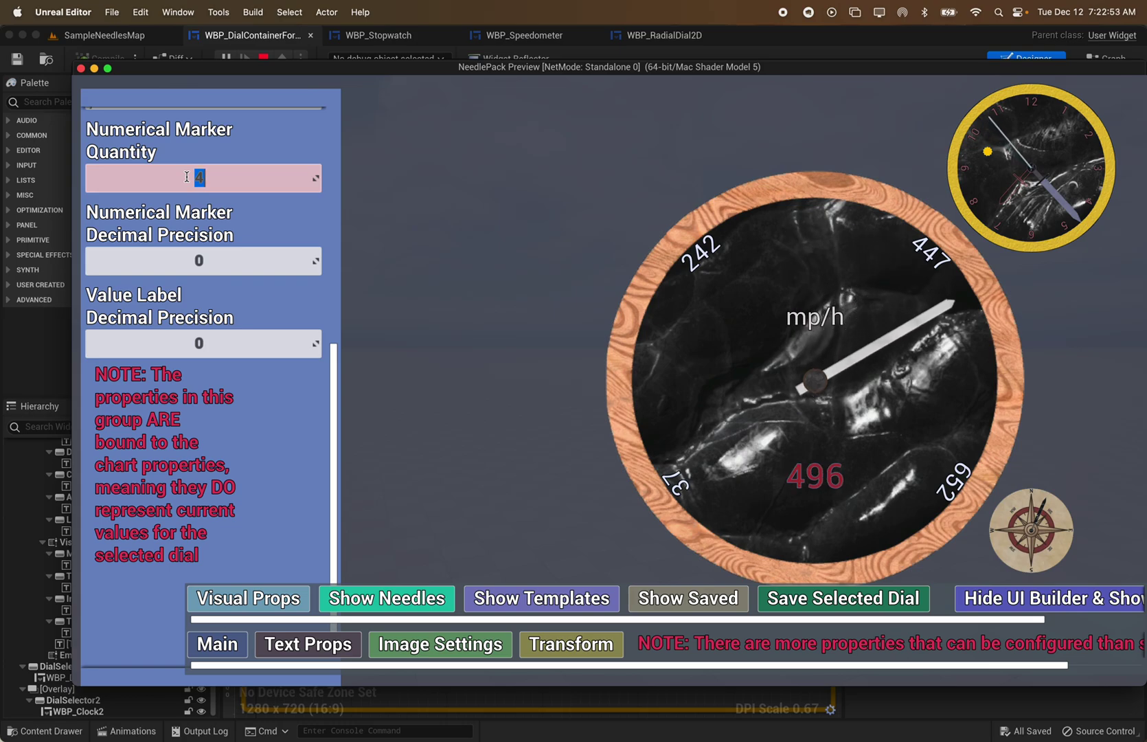
type("12")
key("Return")
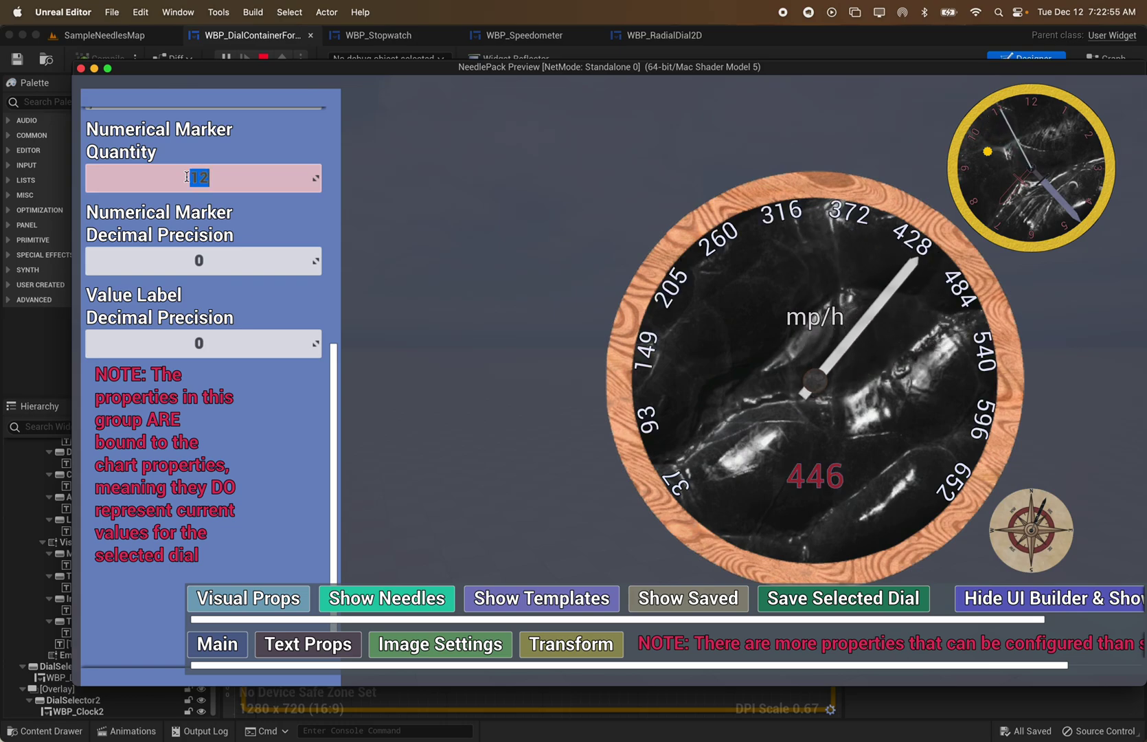
type("11")
key("Return")
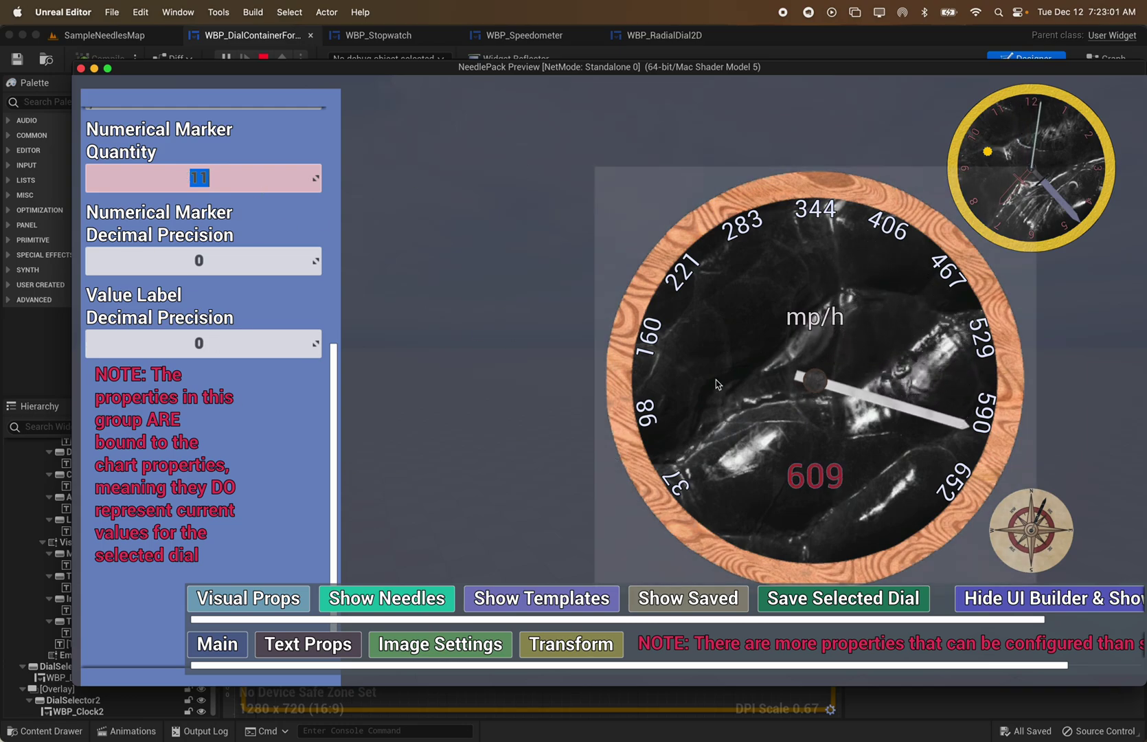
Try a numerical marker decimal precision of 1 on the speedometer and set it back to 0.
left_click(191, 262)
type("1")
key("Return")
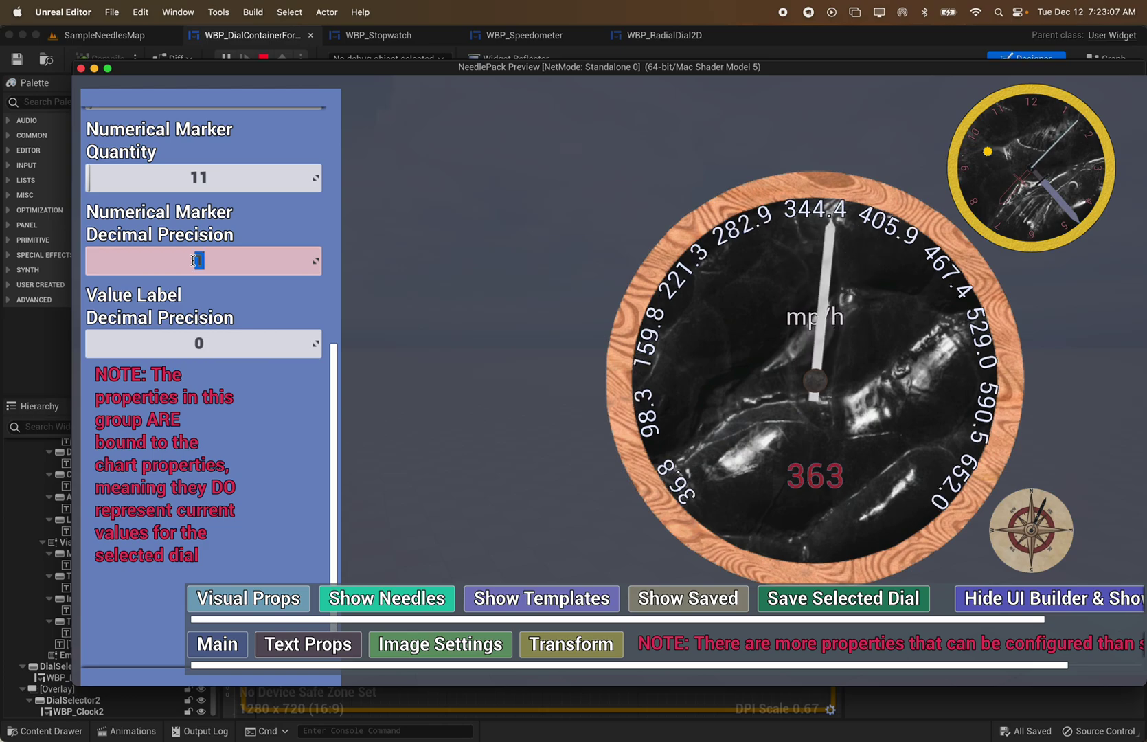
type("0")
key("Return")
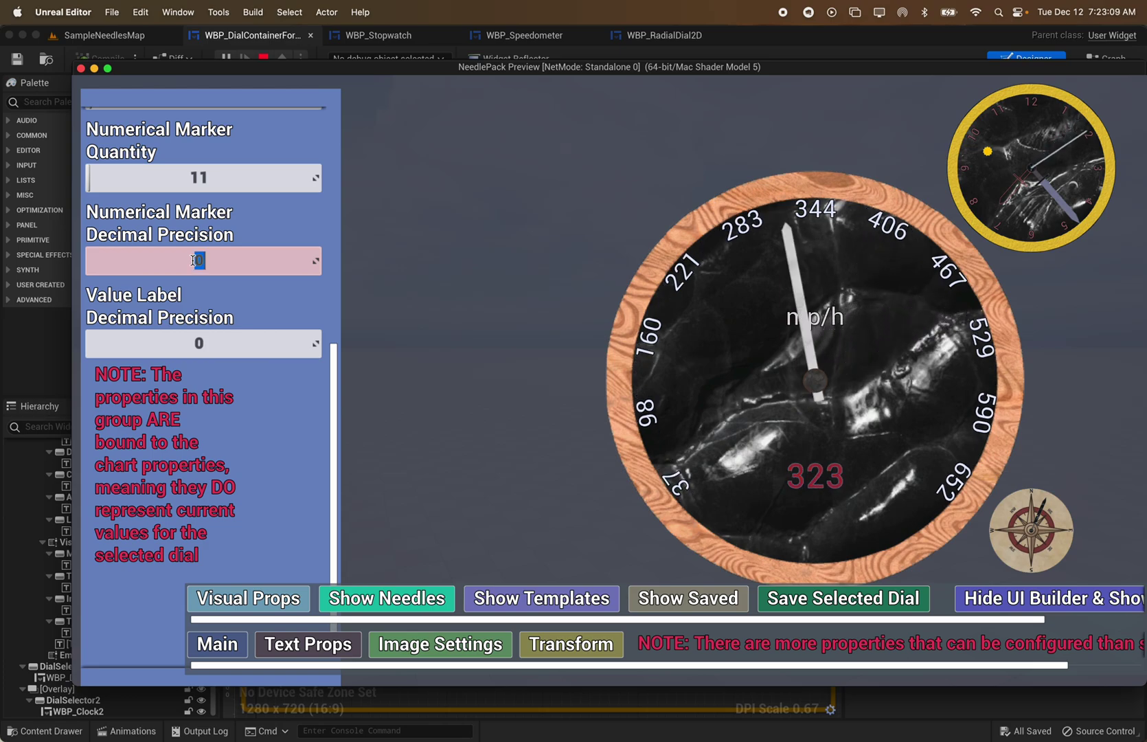
Try a value label decimal precision of 1 on the speedometer and set it back to 0.
left_click(180, 348)
type("1")
key("Return")
type("0")
key("Return")
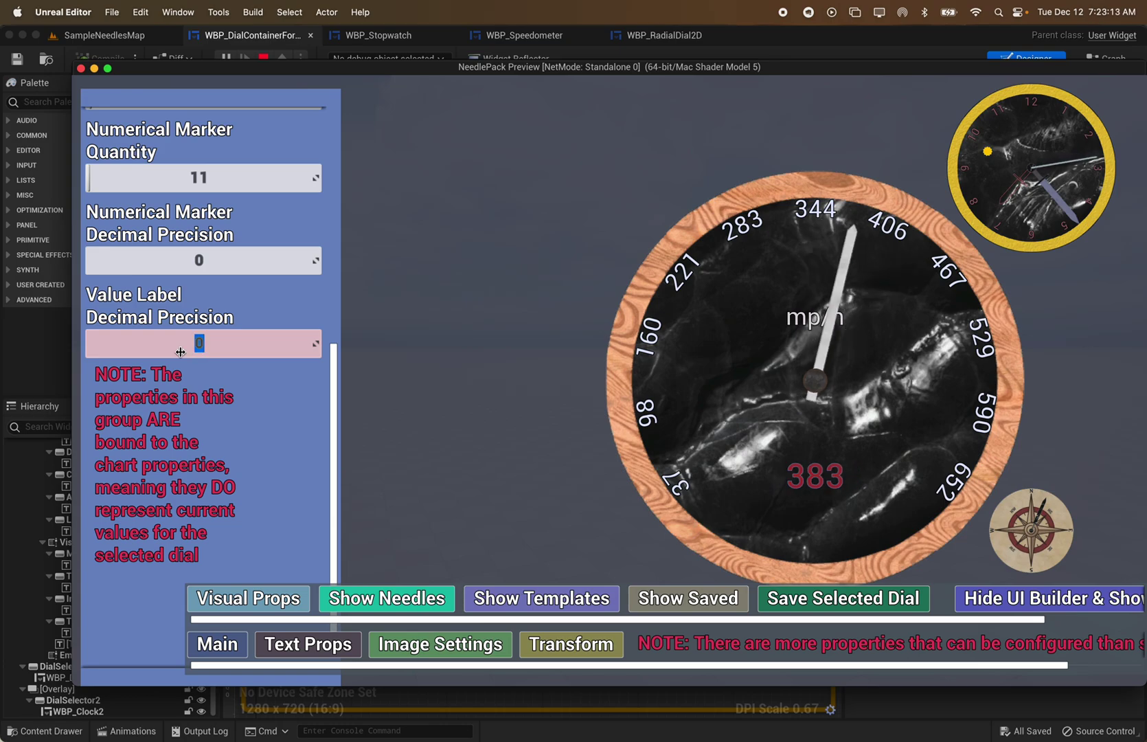
Choose the marker text for adjustment in the speedometer's text properties and set its font size to 24.
left_click(343, 650)
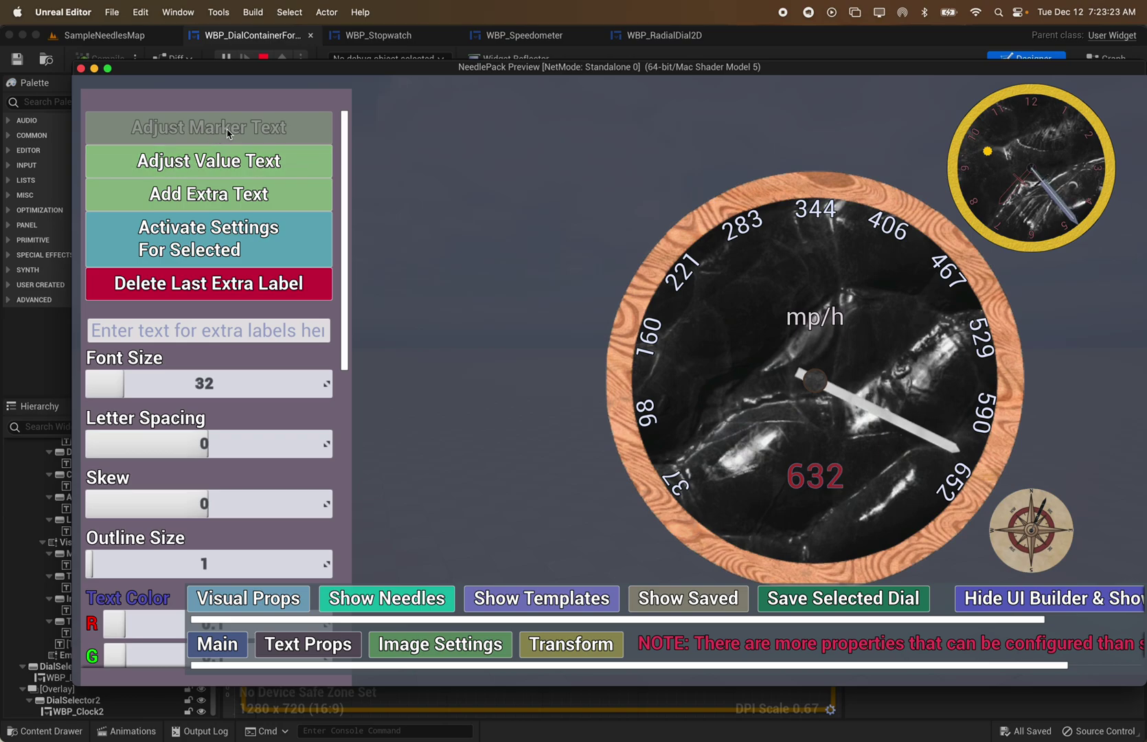
scroll(208, 337, "down", 2)
scroll(208, 337, "down", 6)
scroll(213, 303, "up", 6)
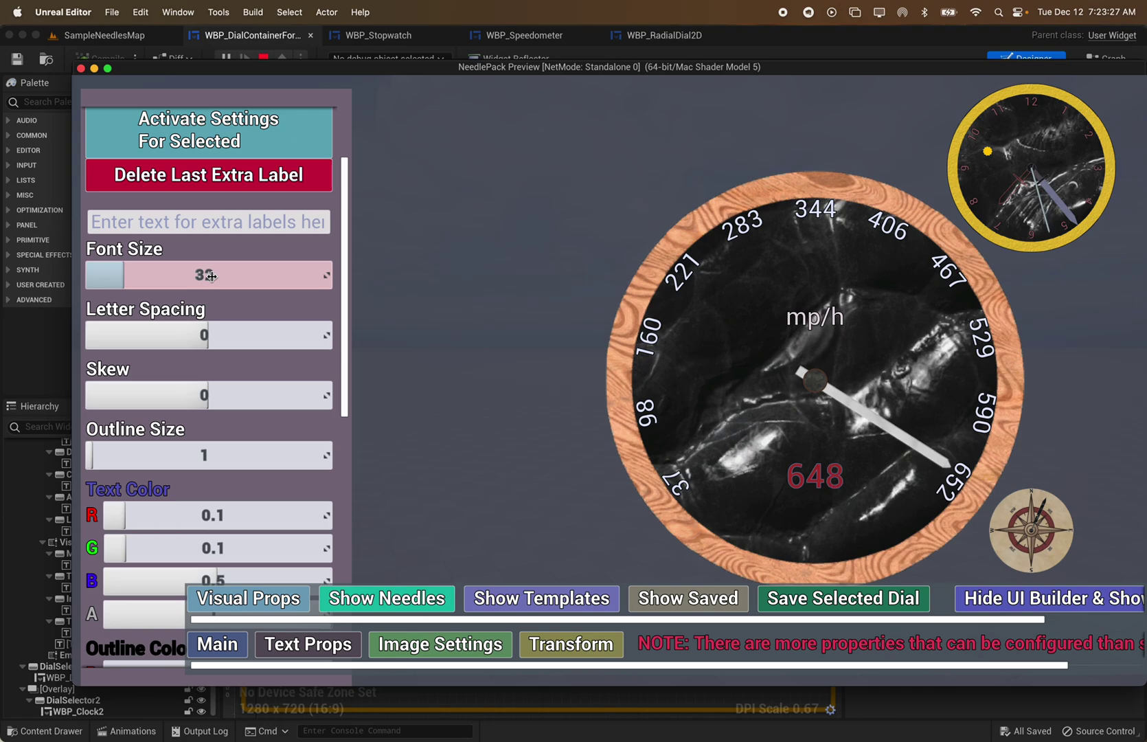
left_click_drag(210, 275, 185, 275)
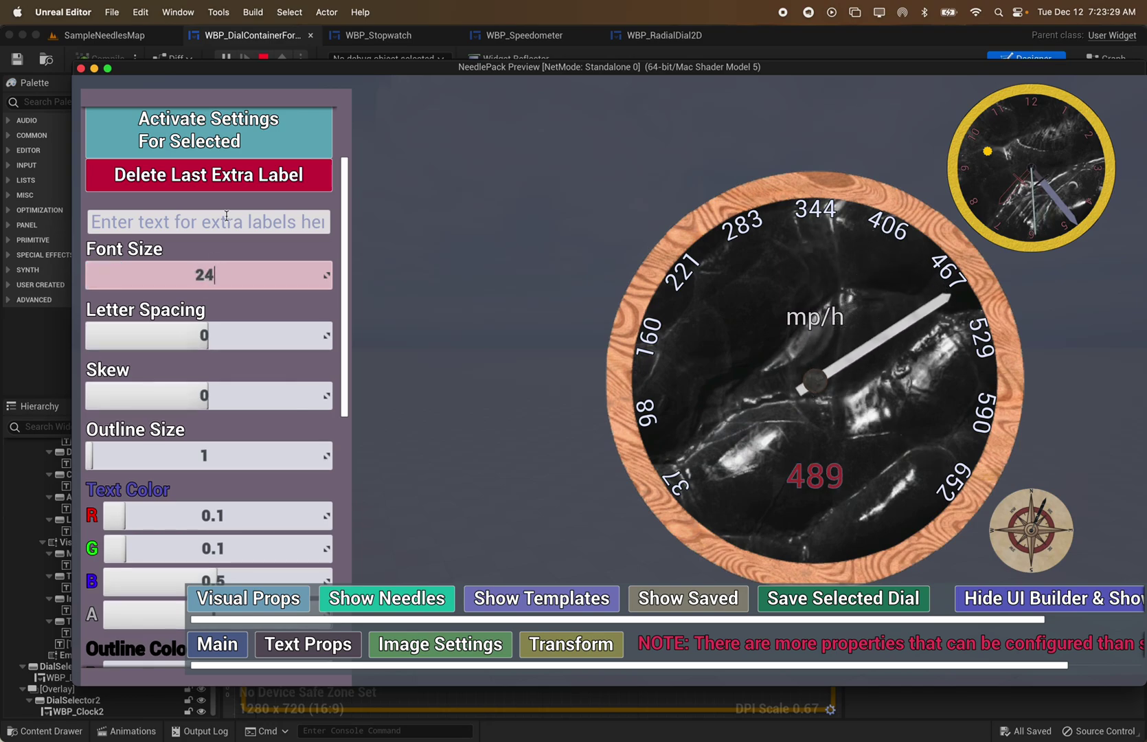
left_click(114, 223)
scroll(221, 106, "up", 3)
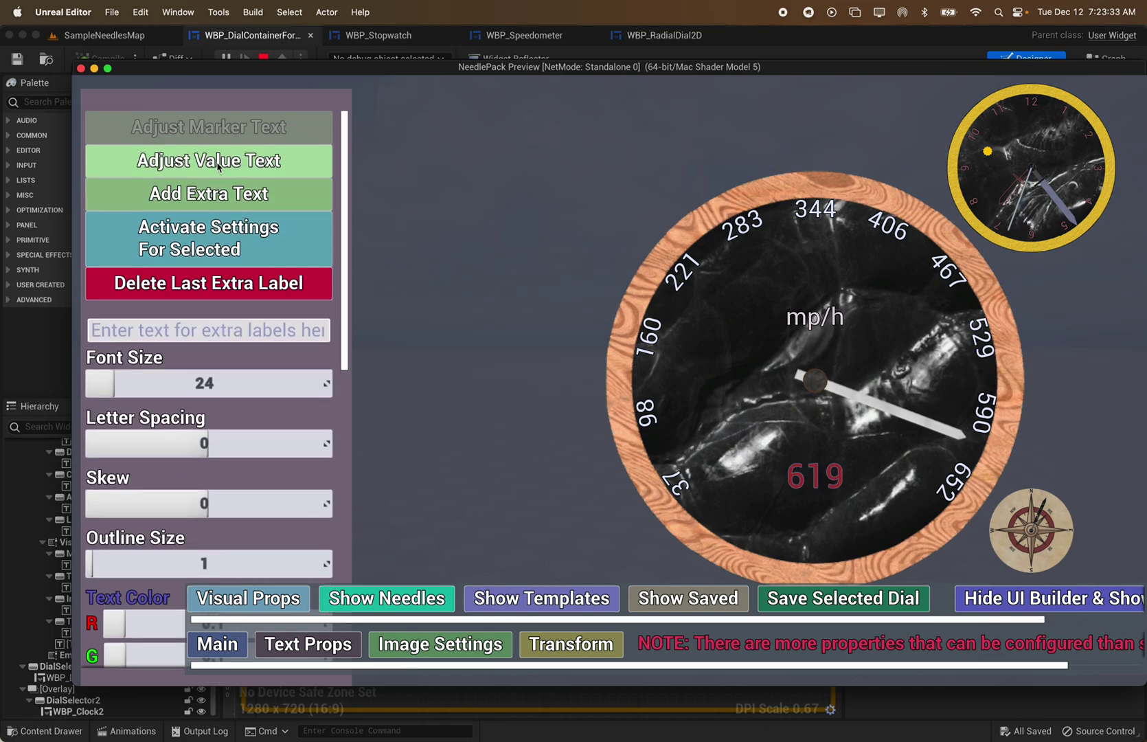
scroll(214, 309, "down", 1)
scroll(214, 308, "down", 1)
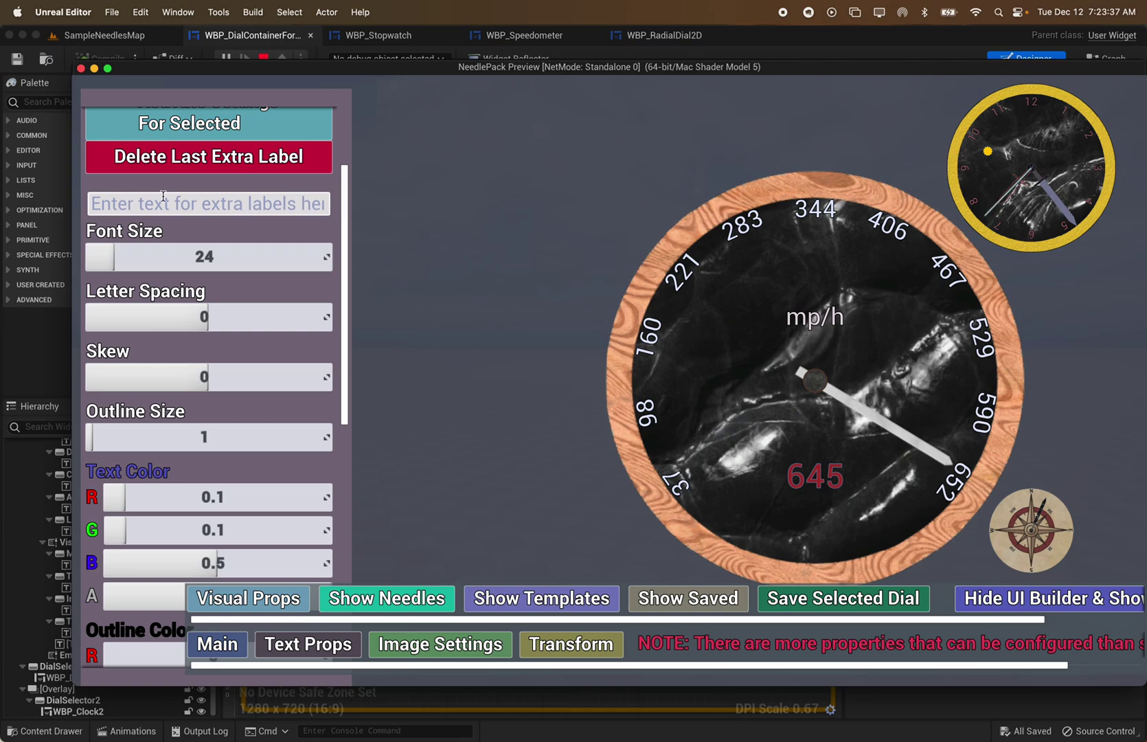
Set the marker text's letter spacing to 150 and its skew to 0.2.
left_click(186, 326)
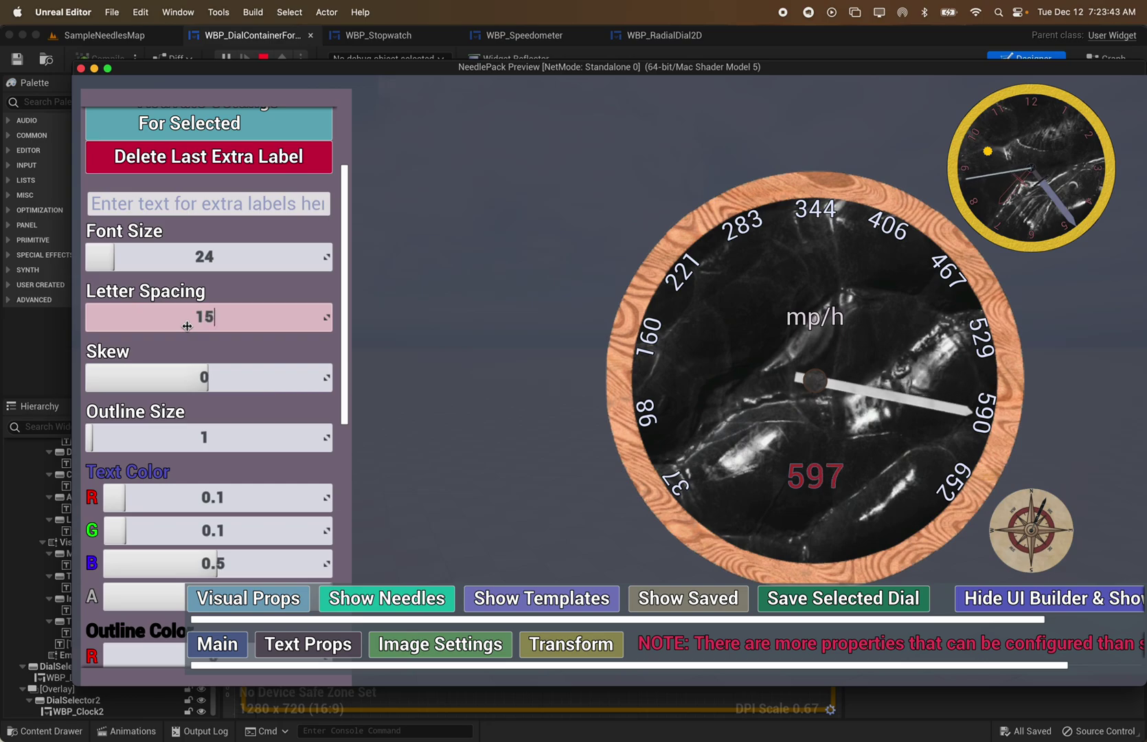
type("150")
key("Return")
left_click(218, 370)
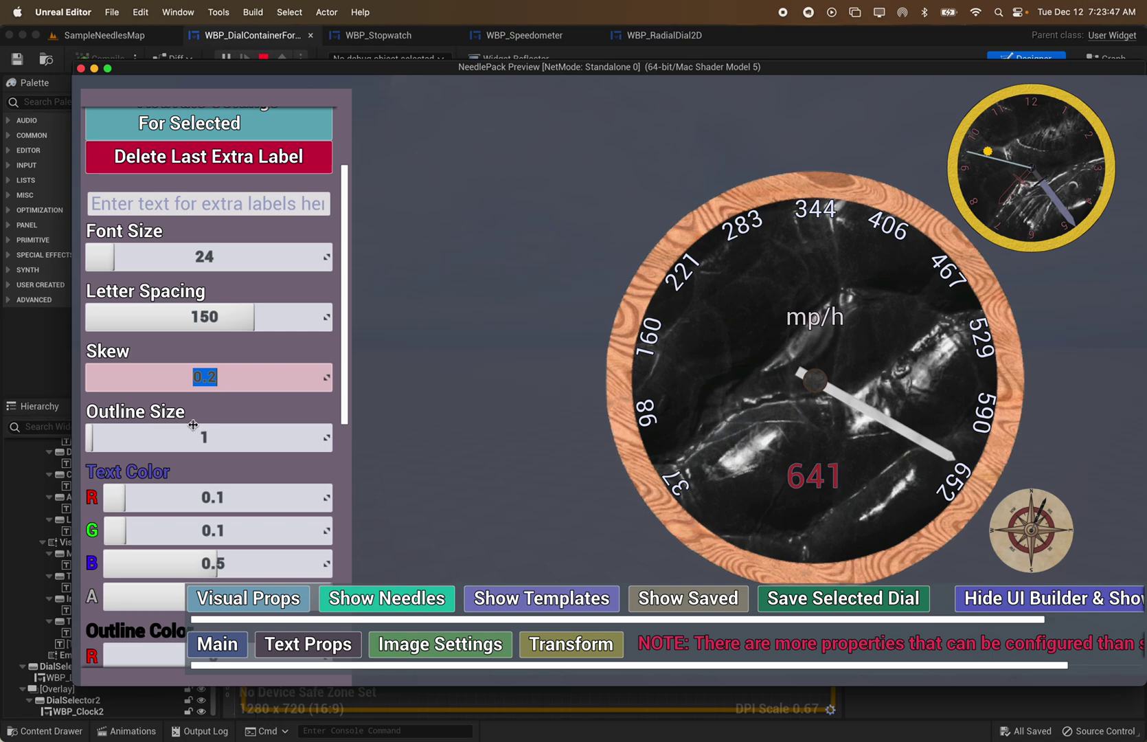
scroll(220, 437, "down", 5)
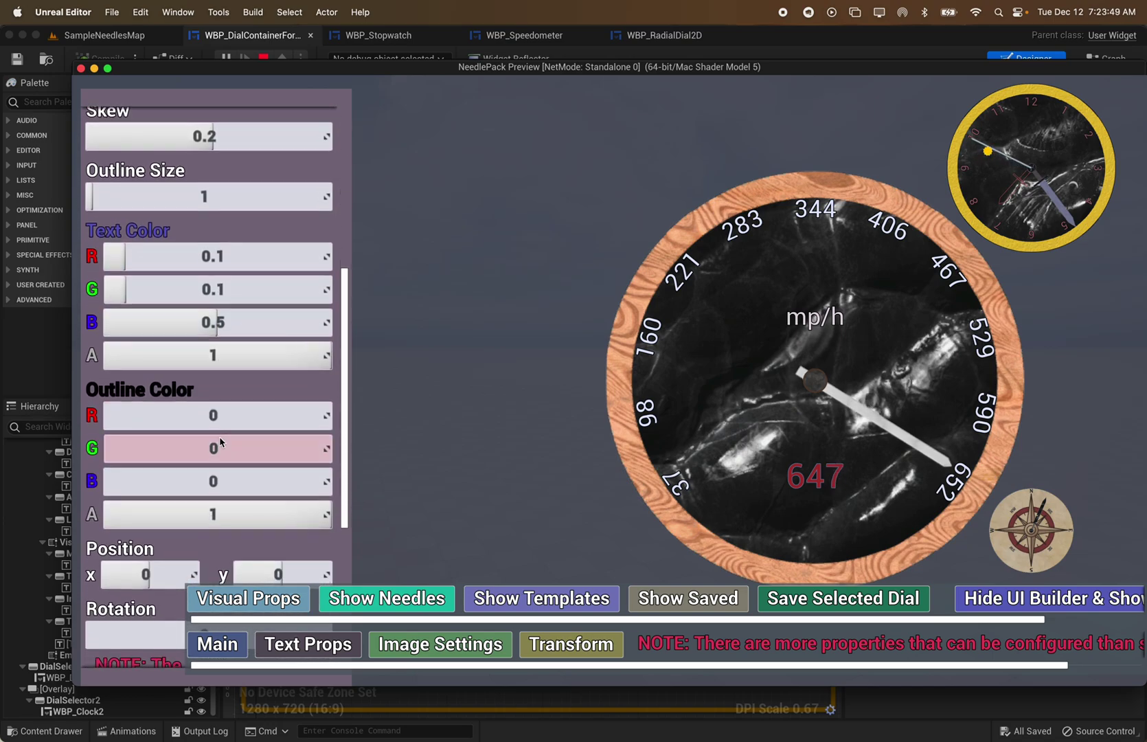
Offset the marker text's x position and activate the text settings on the speedometer.
scroll(220, 443, "down", 3)
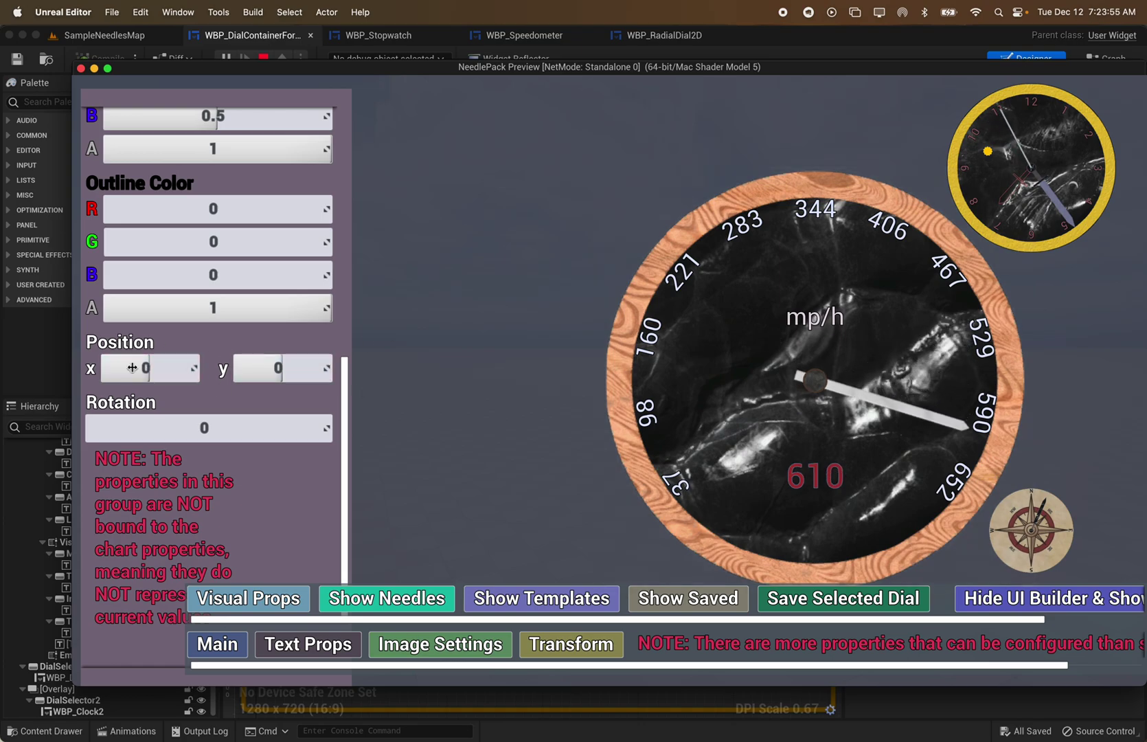
left_click(144, 368)
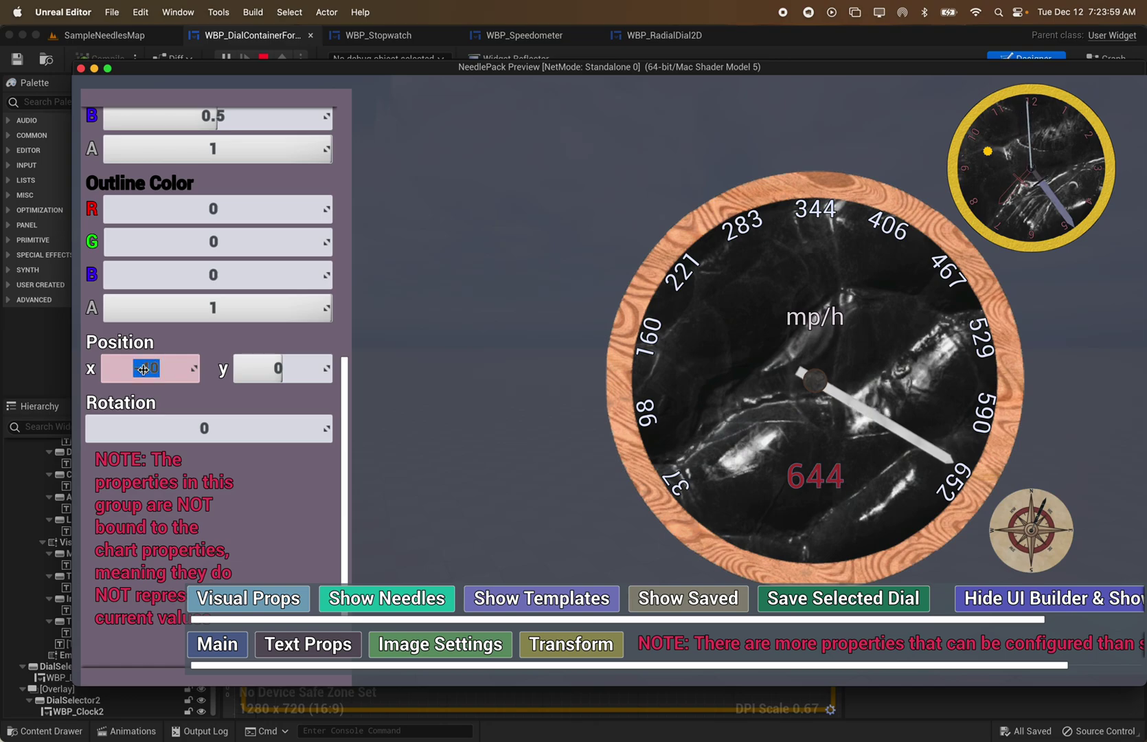
scroll(229, 365, "up", 10)
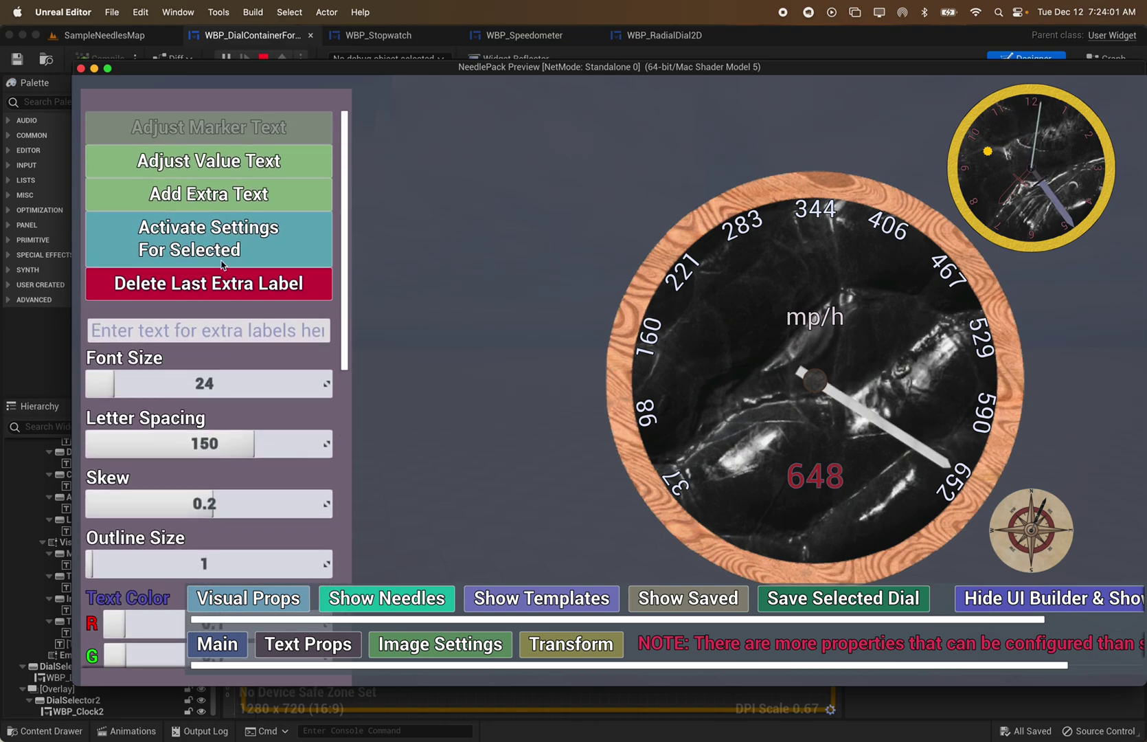
left_click(214, 227)
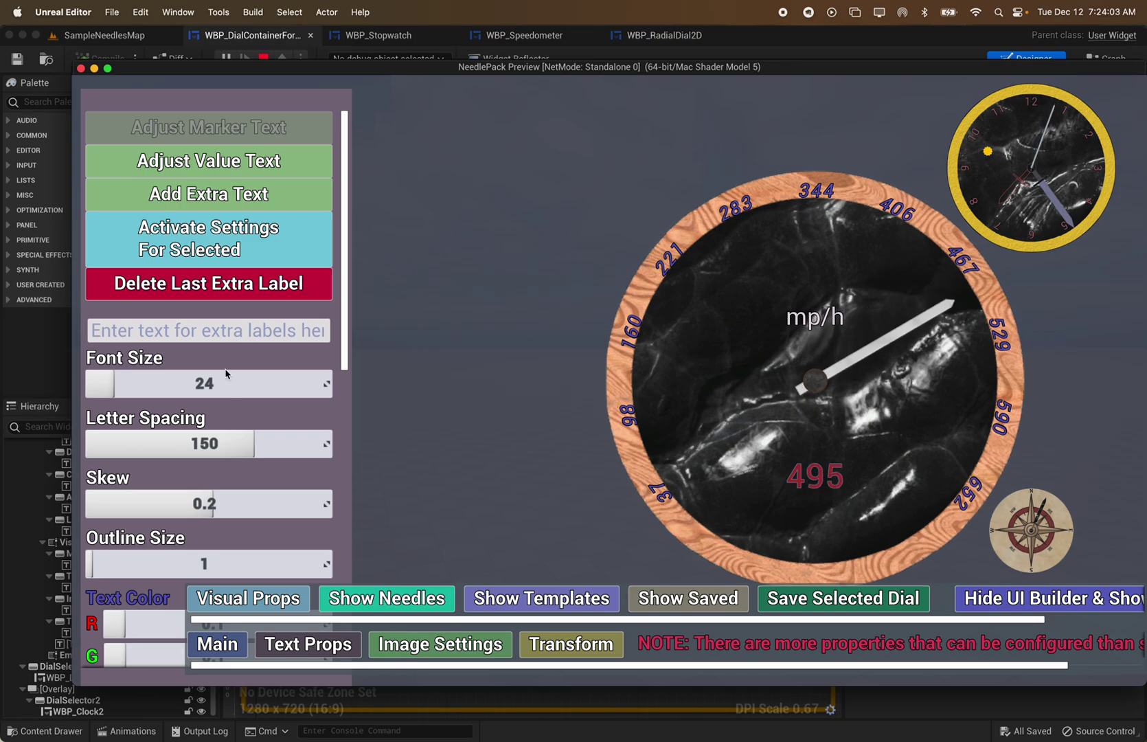
Set the marker text's x position to -80 and rotation to 90, and activate the settings on the speedometer.
scroll(228, 388, "down", 10)
left_click(160, 255)
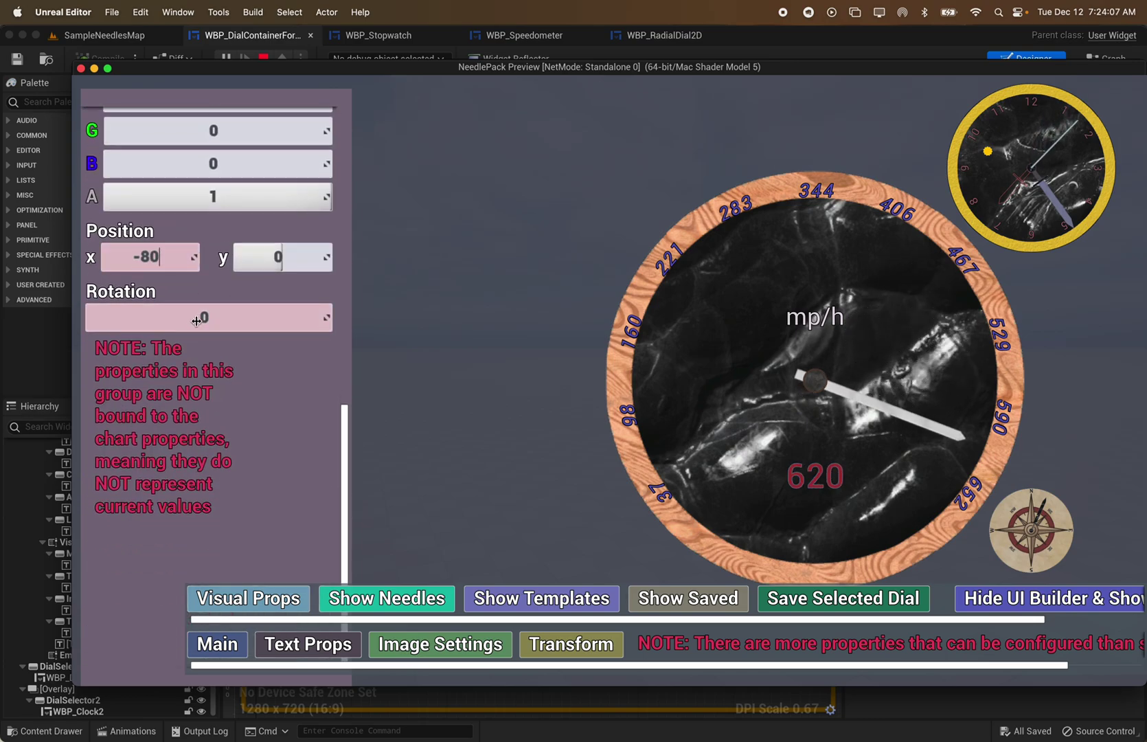
left_click_drag(196, 320, 222, 320)
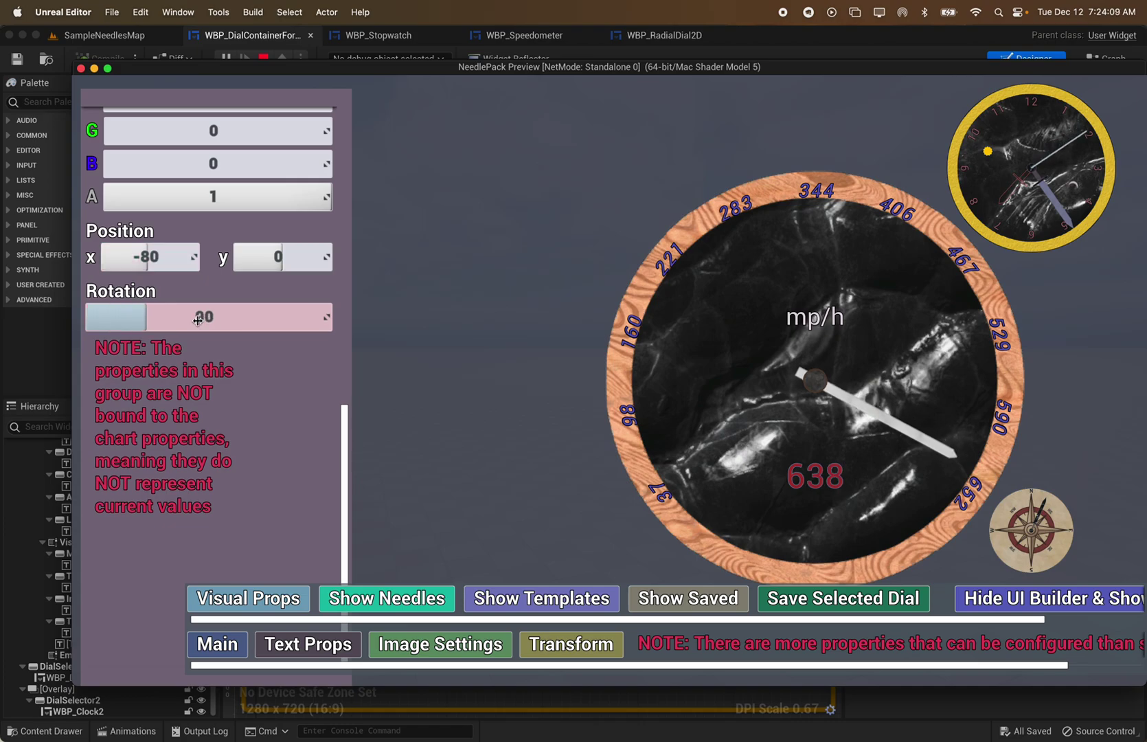
scroll(214, 234, "up", 10)
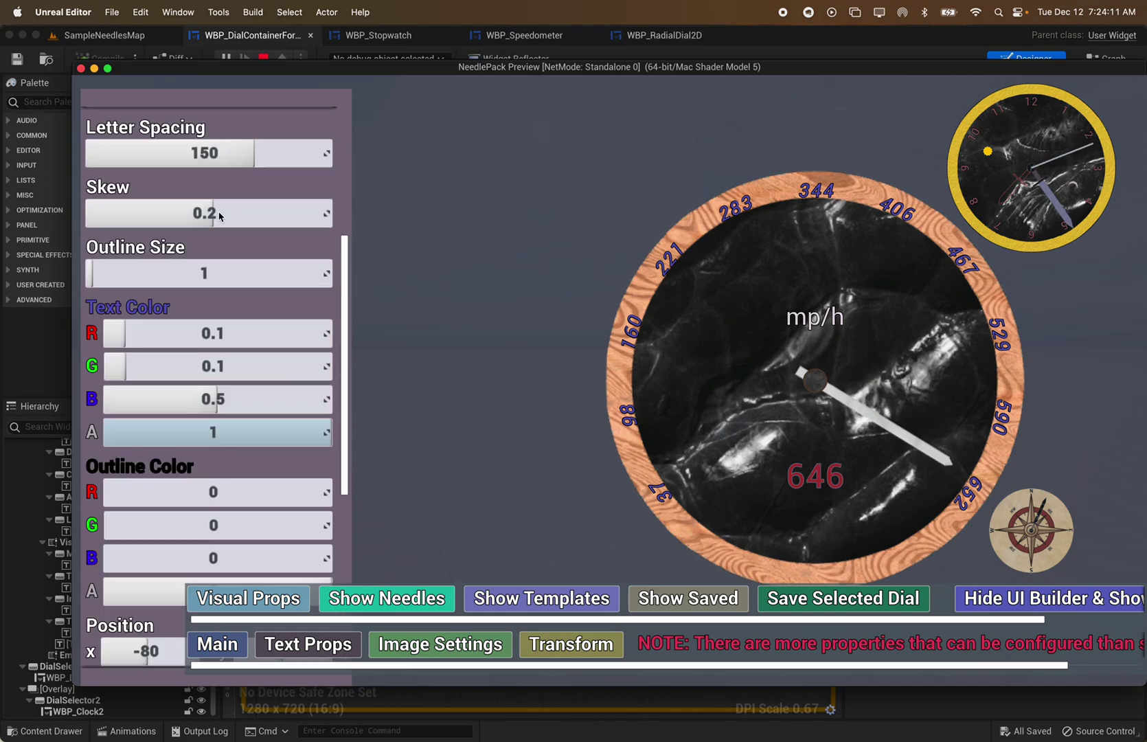
left_click(206, 252)
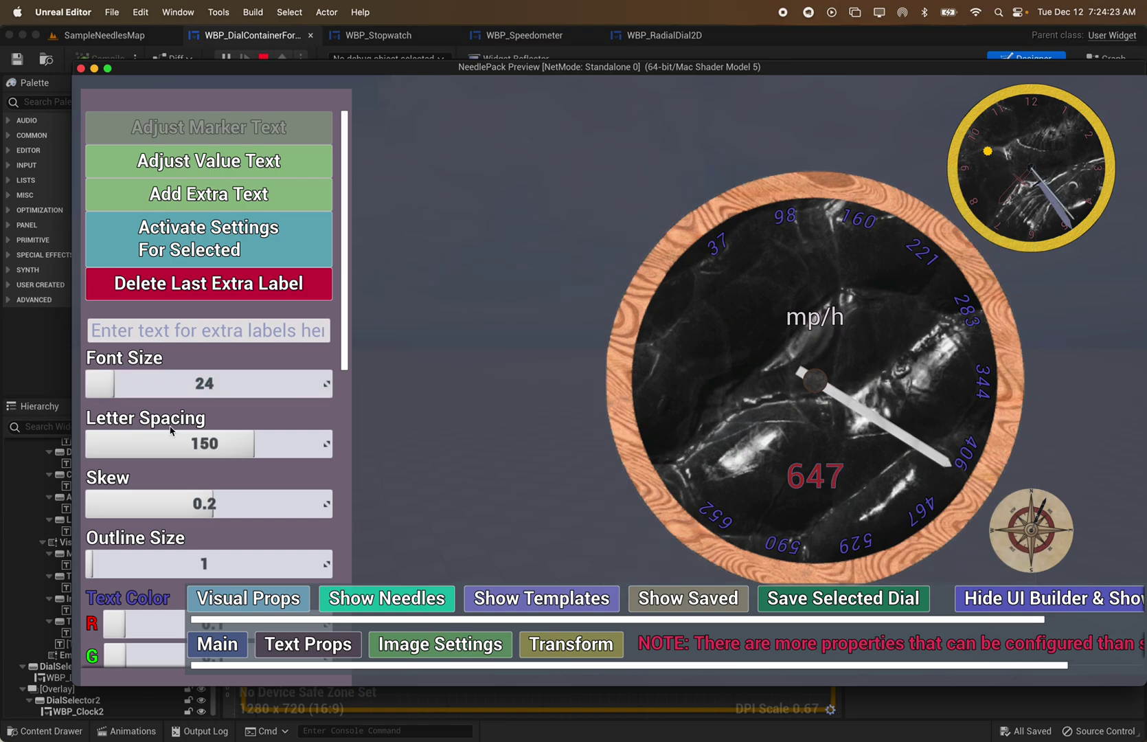
Set the marker text's rotation to 0 and activate the settings on the speedometer.
scroll(252, 373, "down", 10)
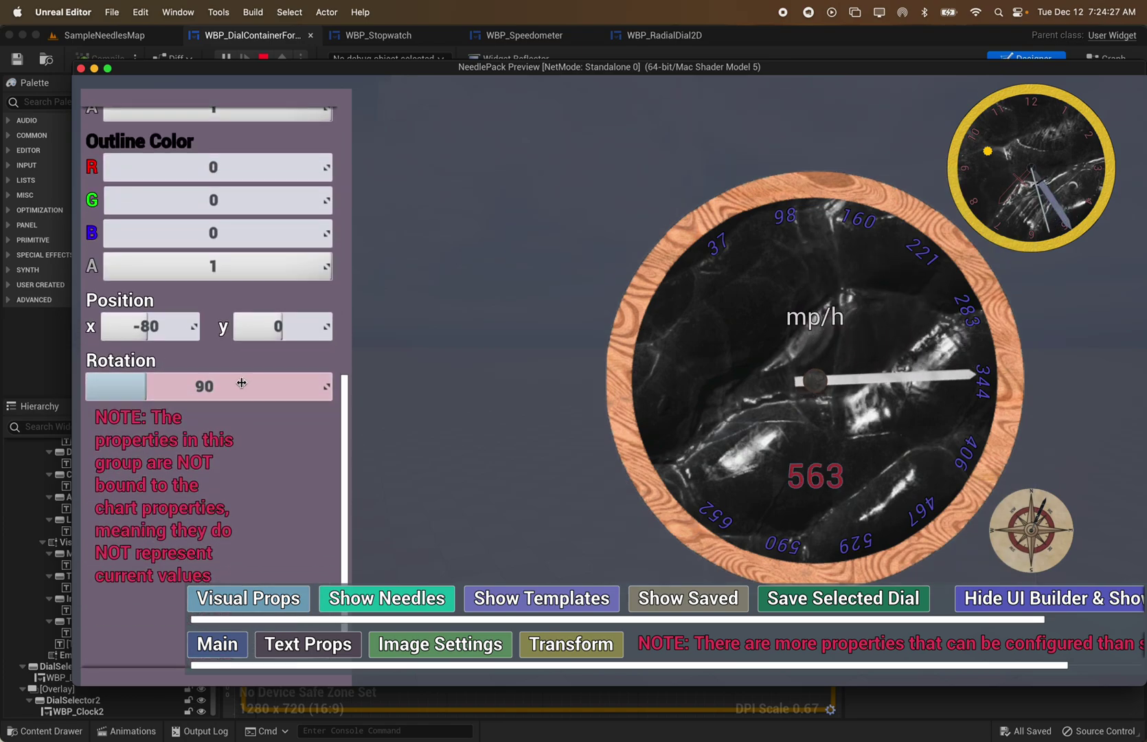
left_click(241, 383)
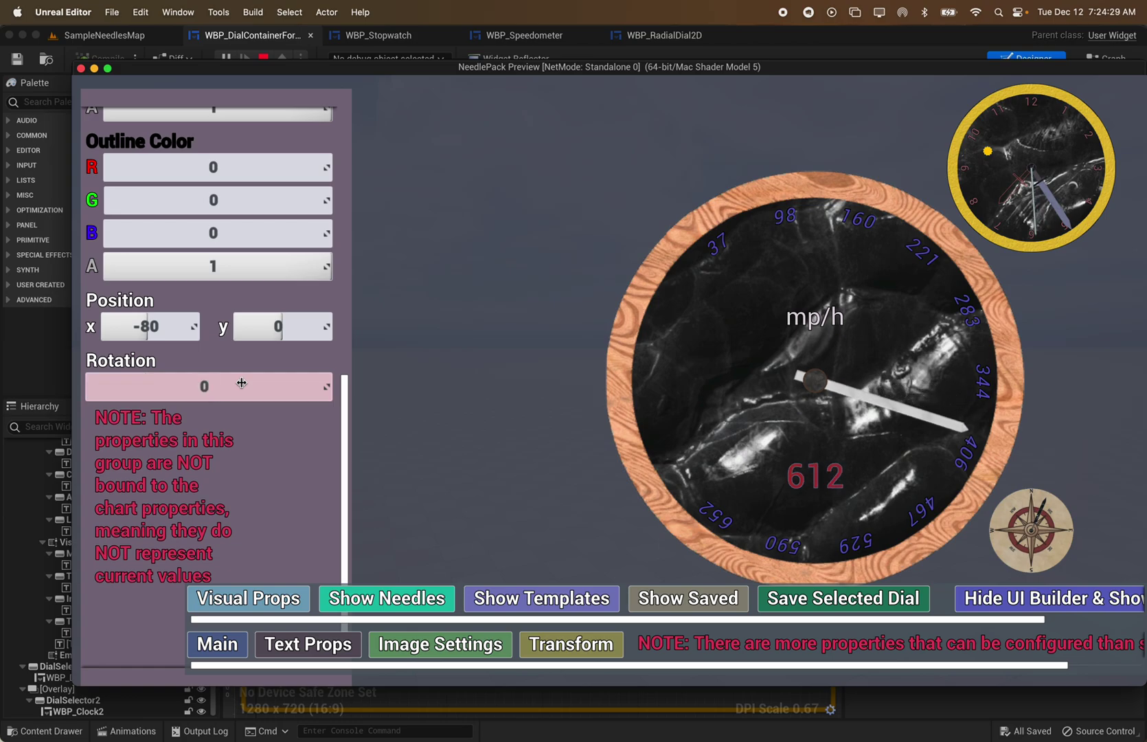
scroll(247, 289, "up", 12)
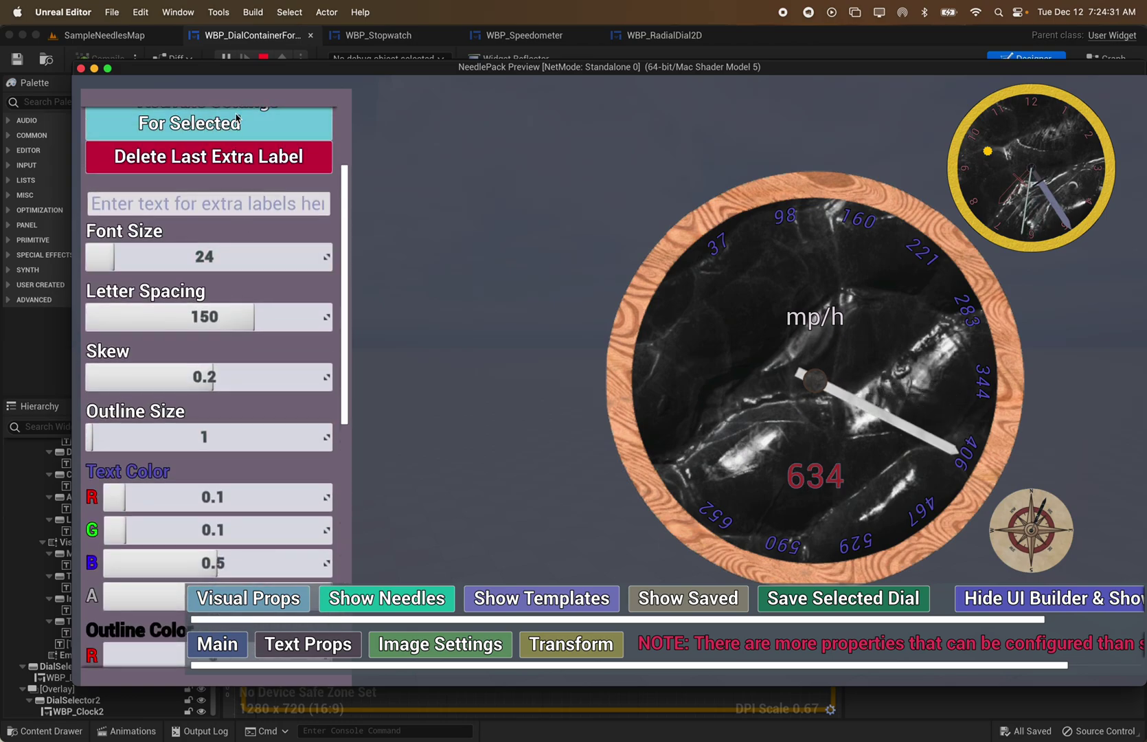
left_click(225, 233)
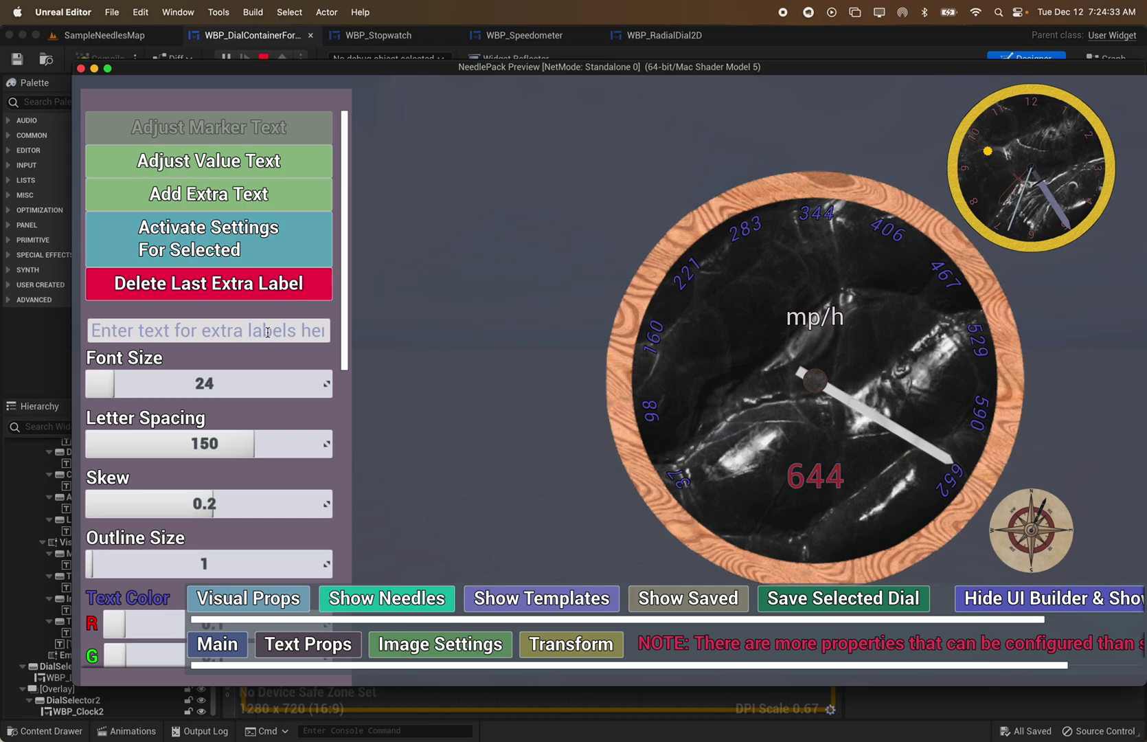
Switch the adjustment target to the value text and look over the available text settings.
scroll(241, 384, "down", 5)
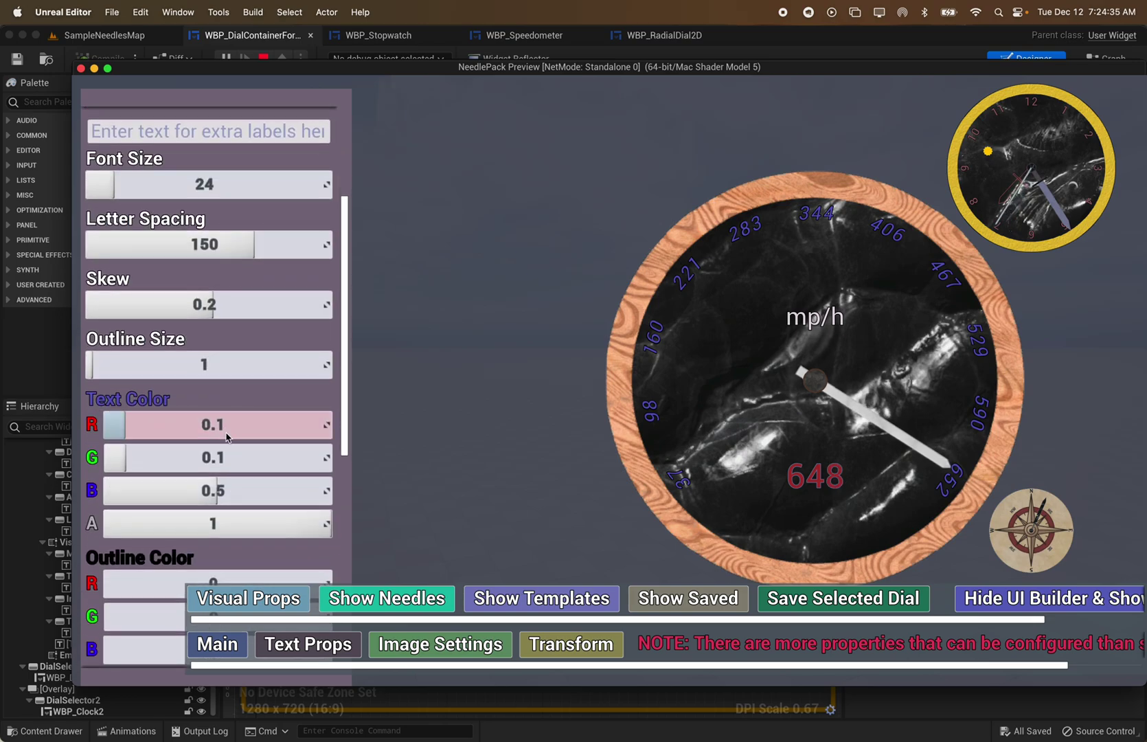
scroll(212, 425, "up", 5)
left_click(226, 160)
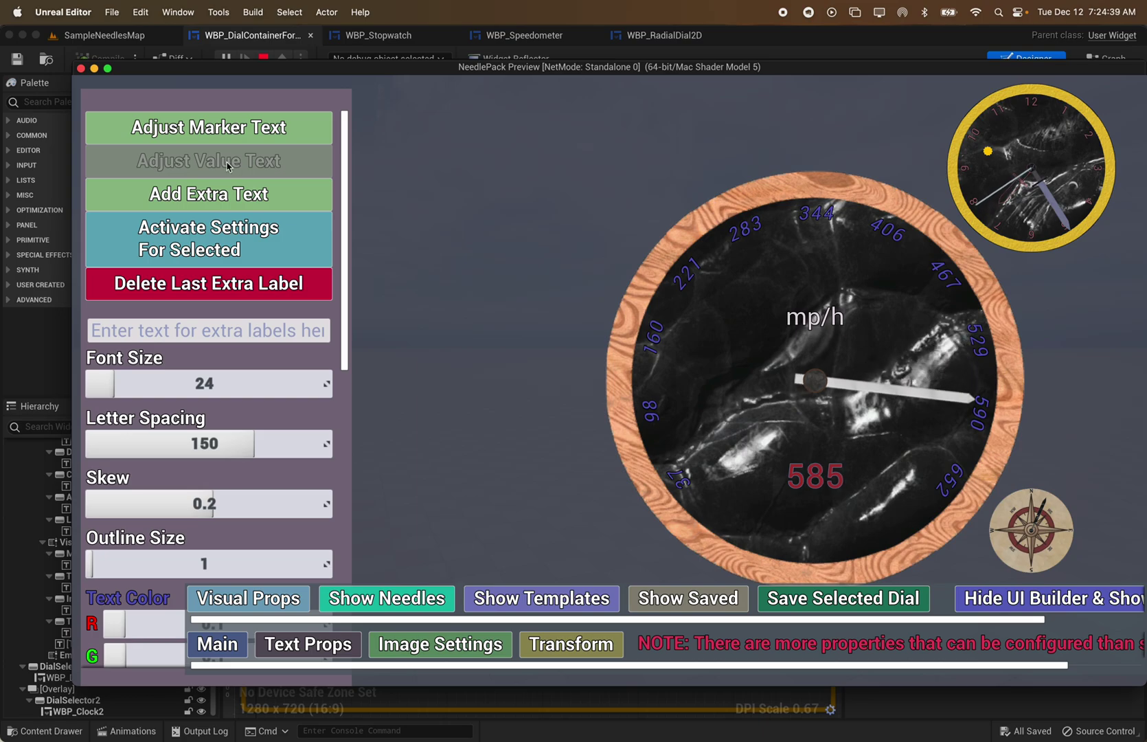
scroll(130, 396, "down", 5)
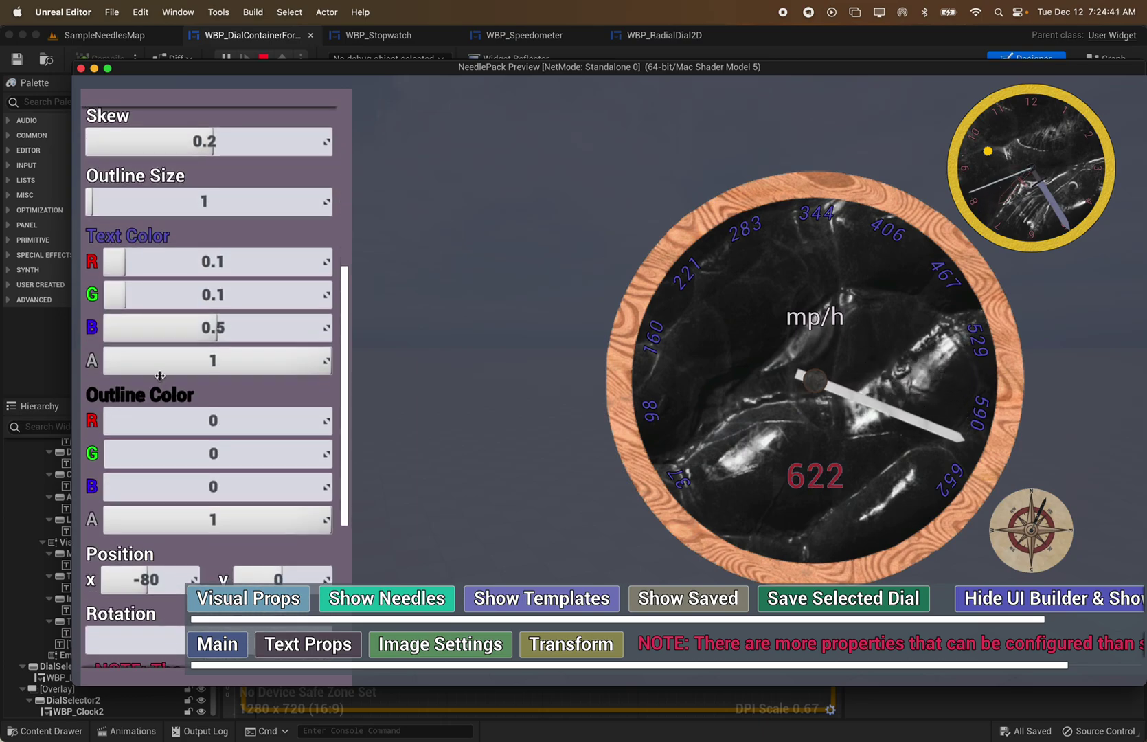
scroll(160, 375, "up", 5)
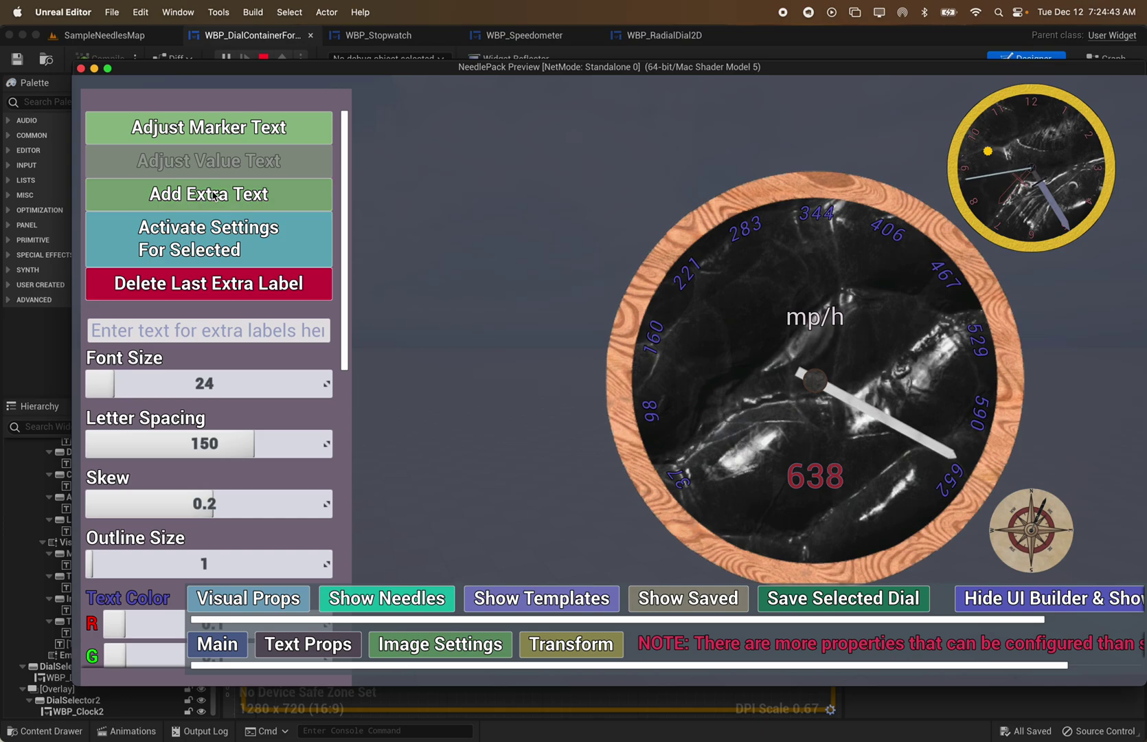
Add an extra text label reading "hello" at x position -80 with an adjusted y position, and activate it on the speedometer.
left_click(214, 195)
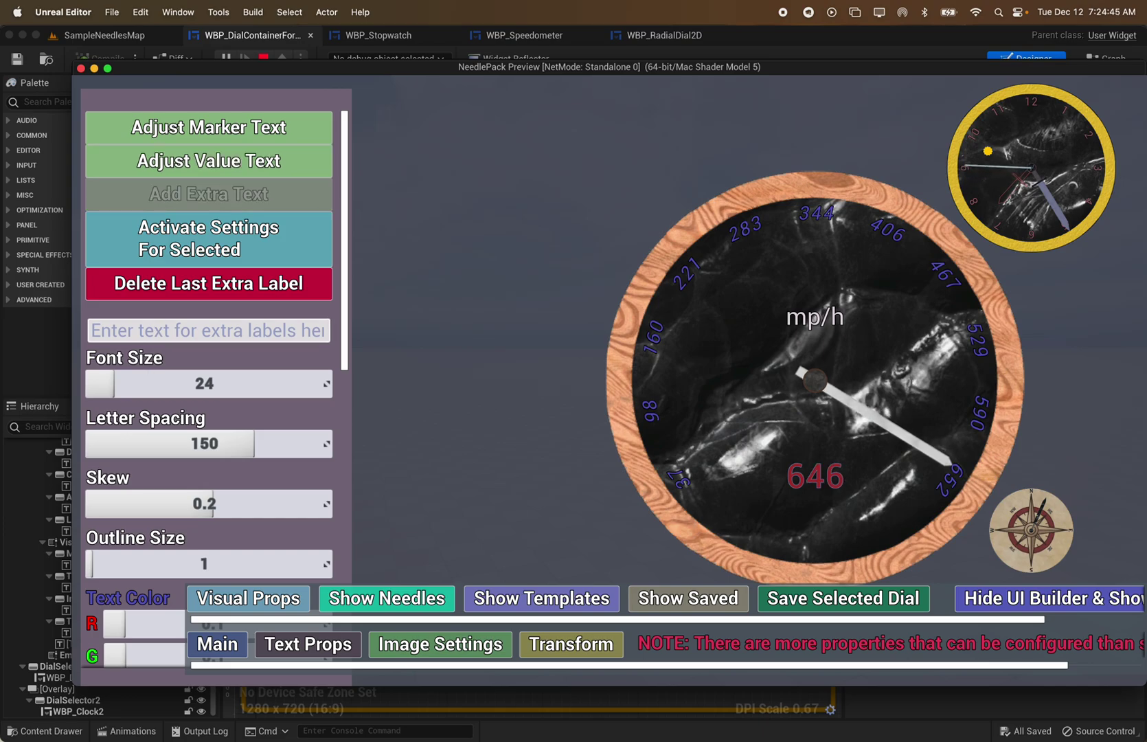
type("hello")
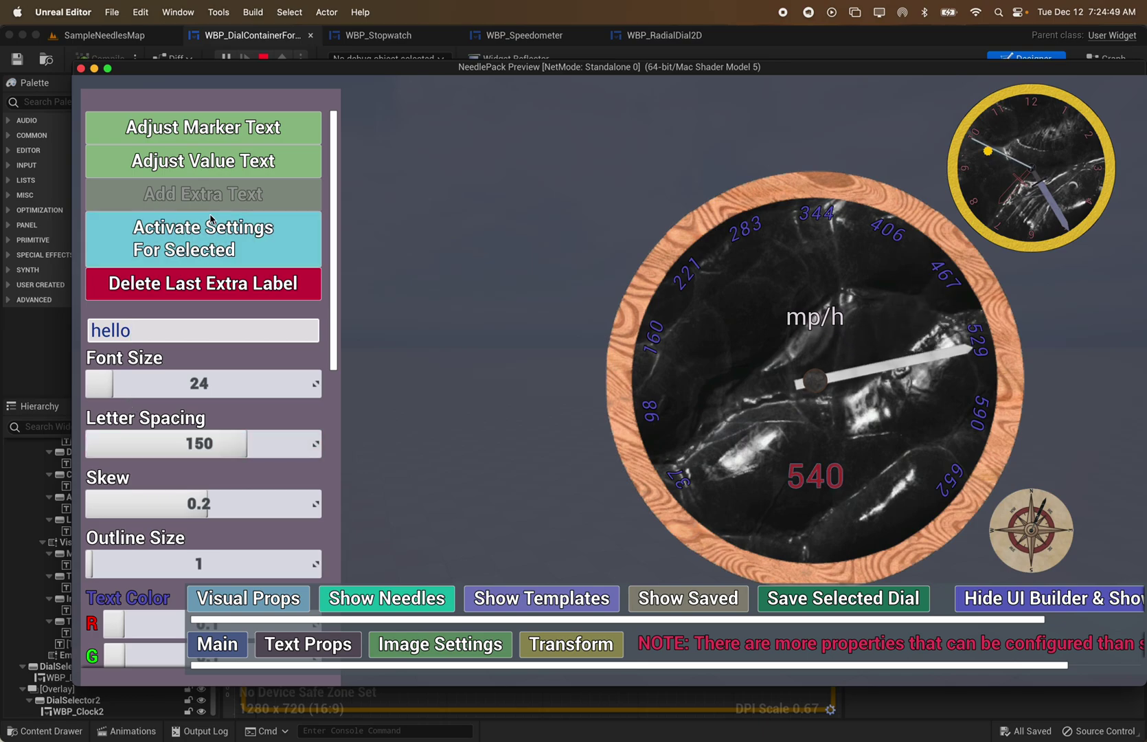
scroll(206, 357, "down", 10)
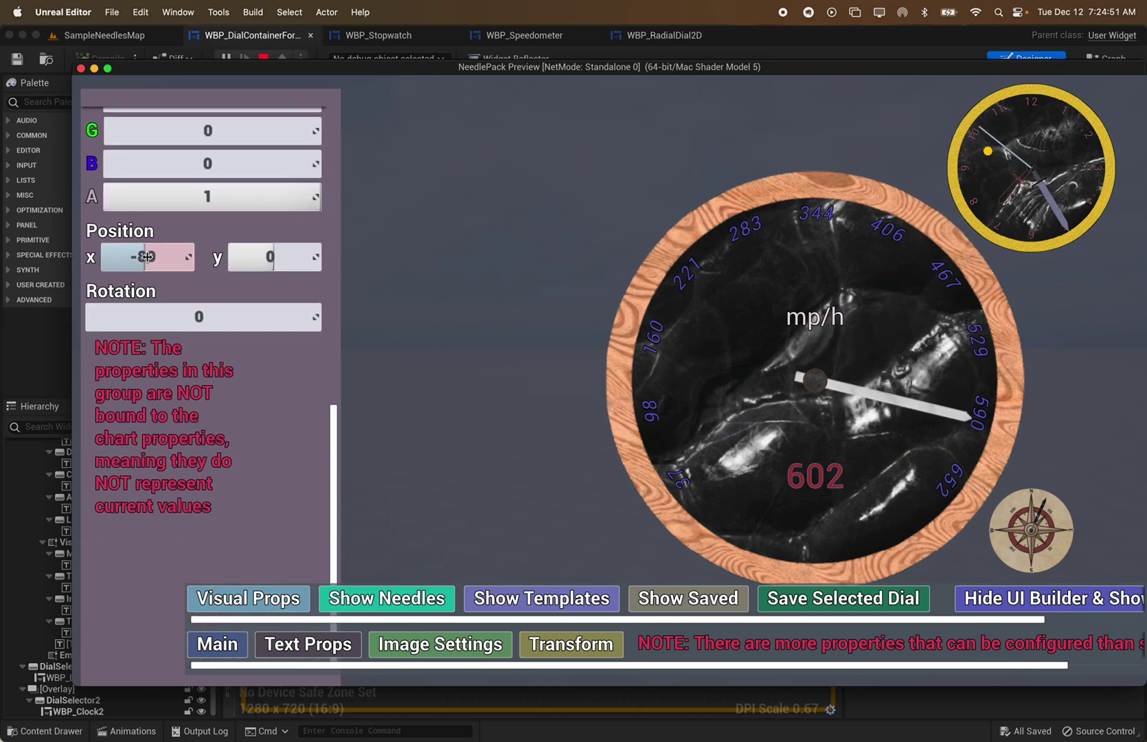
left_click(276, 257)
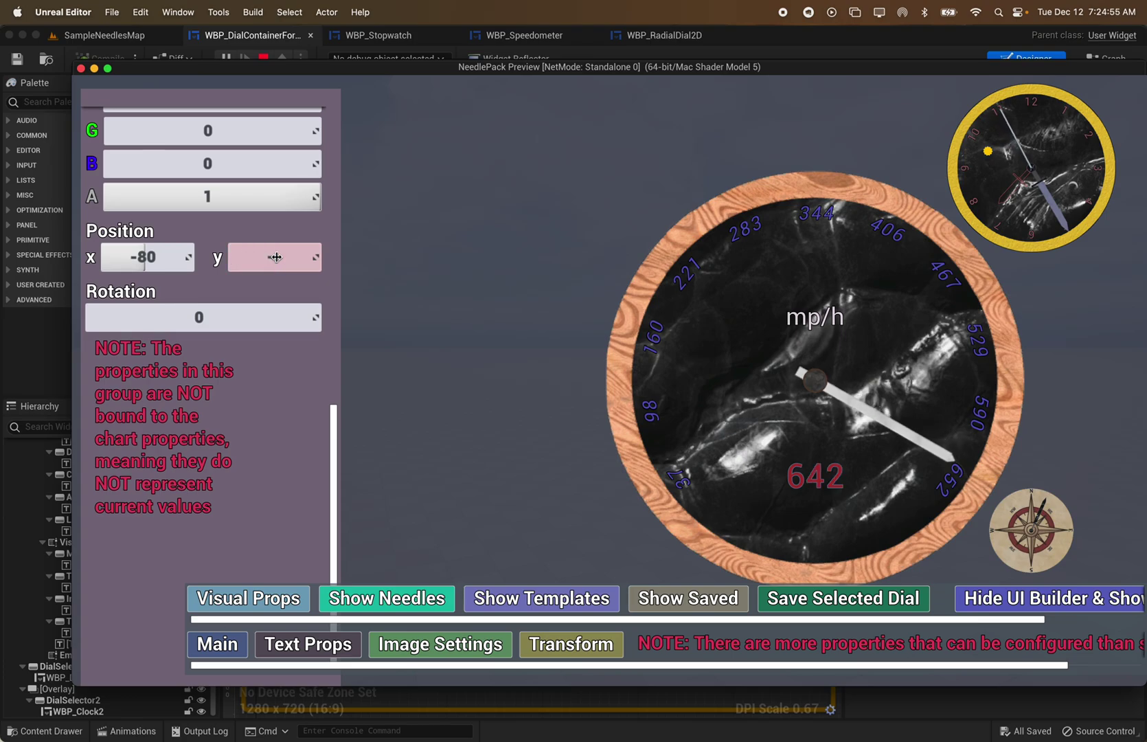
scroll(277, 138, "up", 10)
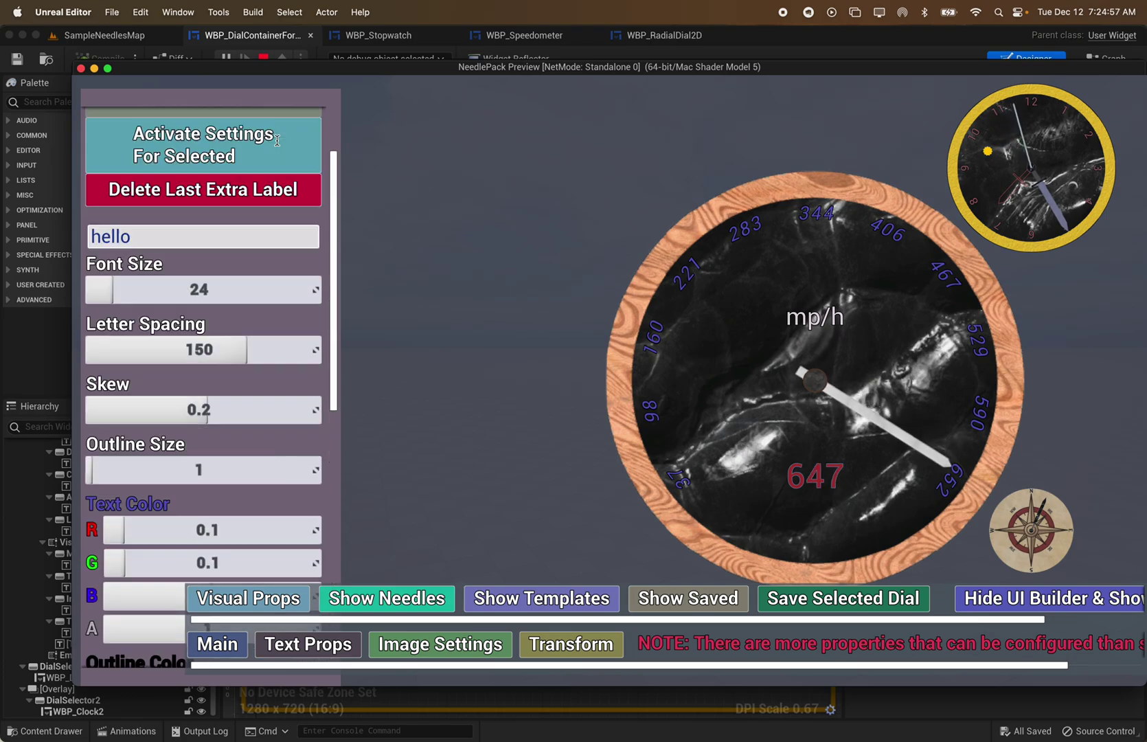
left_click(225, 245)
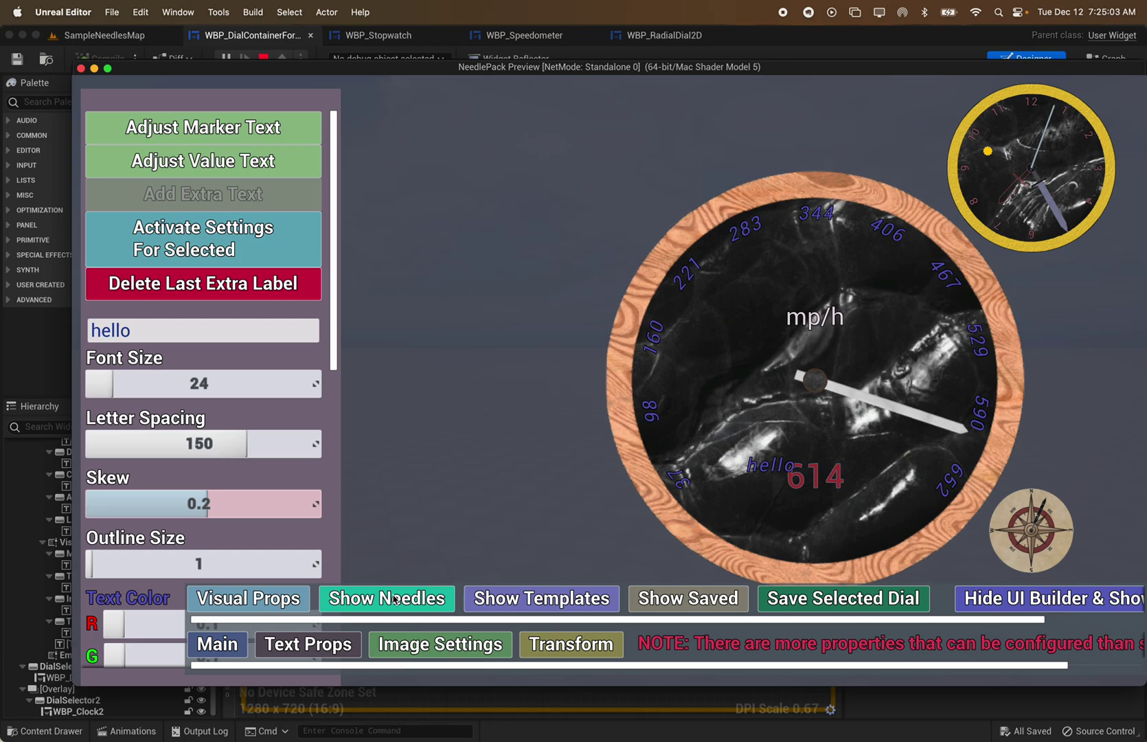
Set the needle color to R 0.531 and G 0.624, and the frame color's red to 0.077 in the image settings.
left_click(472, 650)
left_click_drag(249, 152, 239, 176)
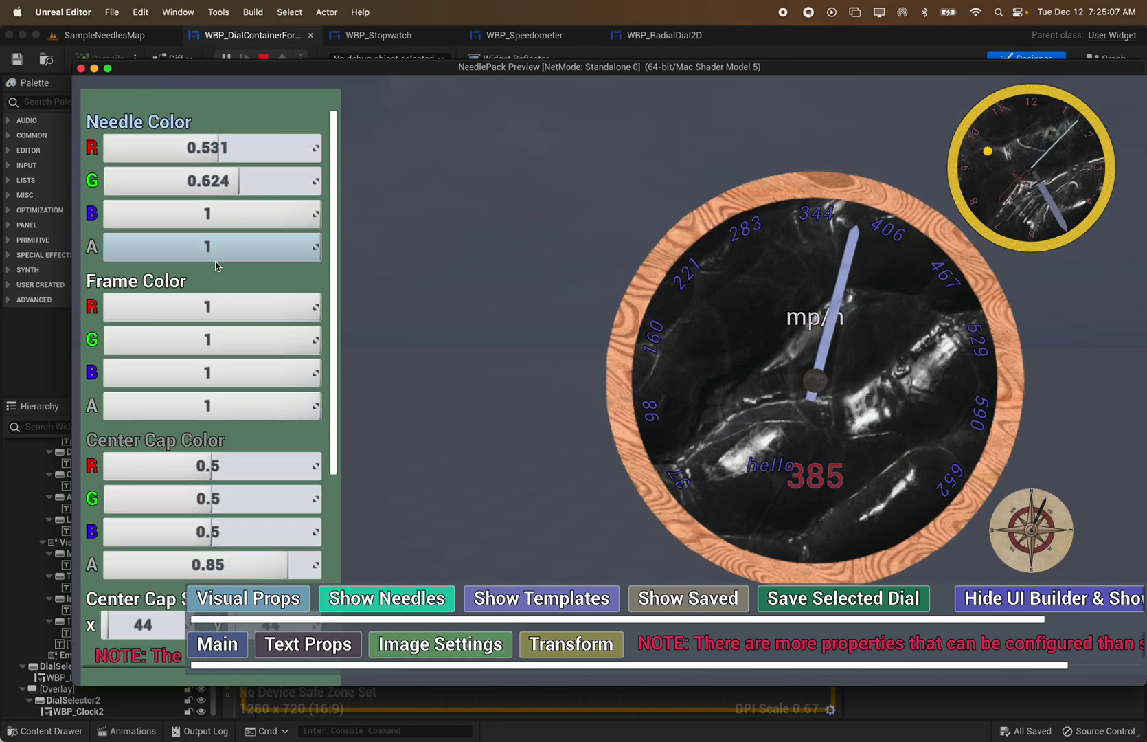
left_click_drag(235, 303, 119, 306)
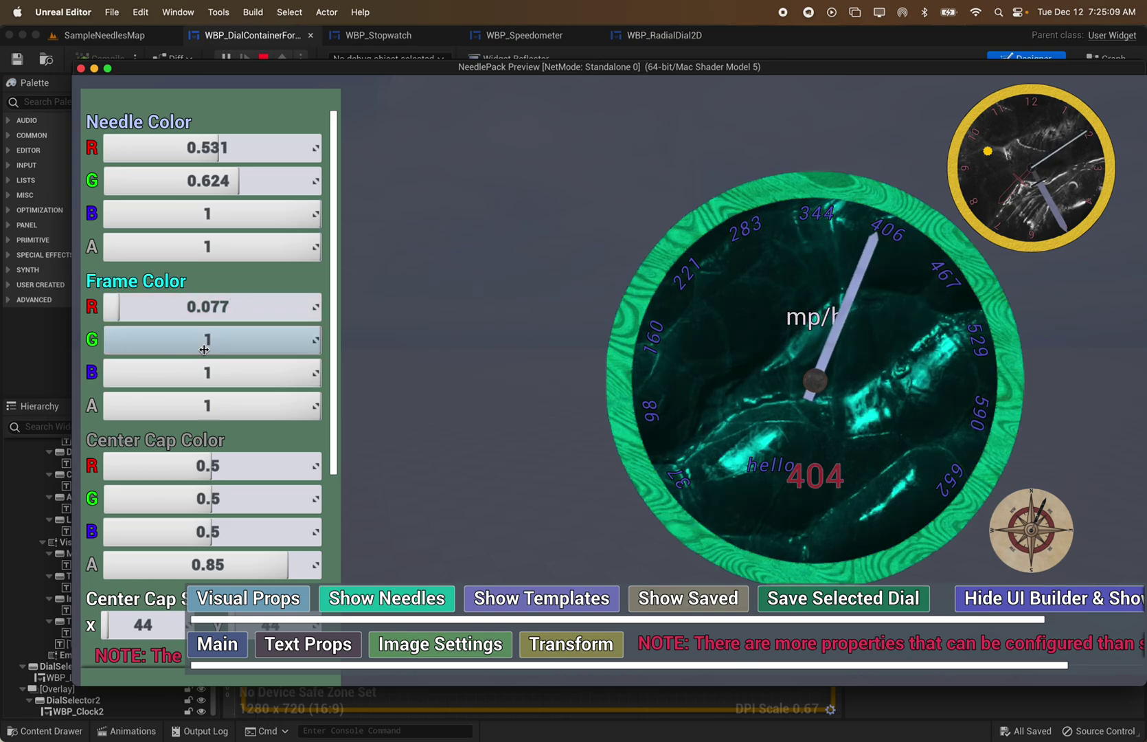
Set the center cap color's red and alpha values to 0.
scroll(206, 336, "down", 5)
left_click(236, 153)
type("0")
key("Return")
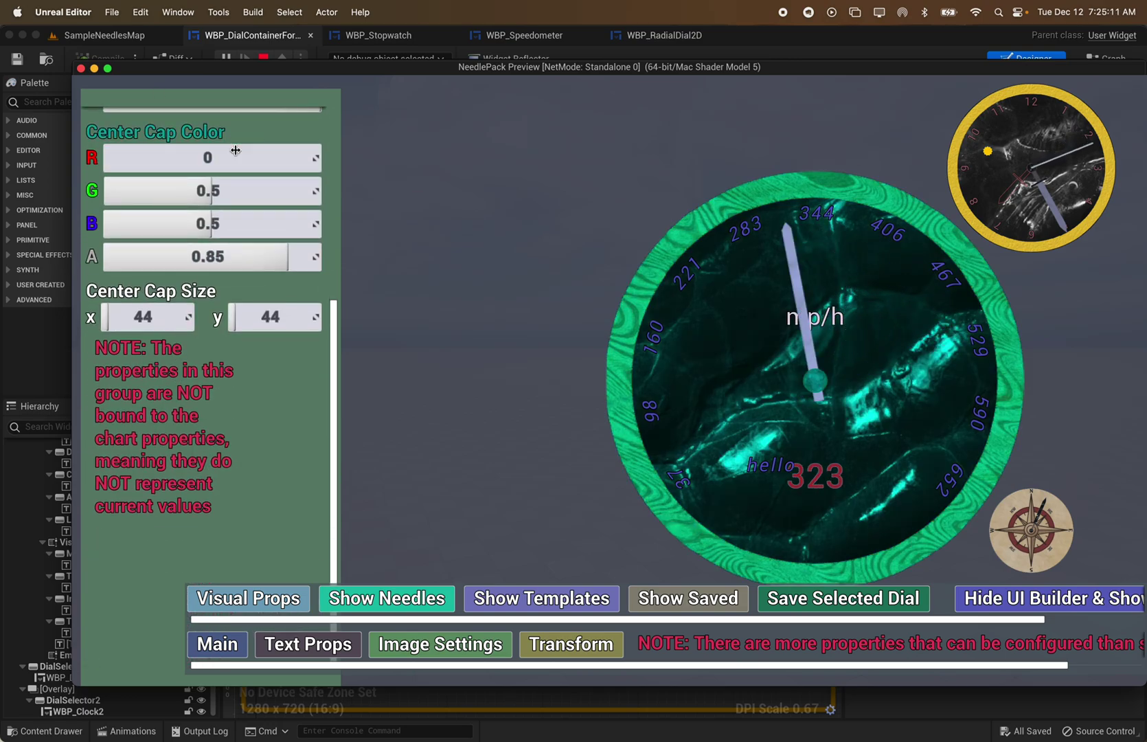
left_click_drag(299, 256, 106, 256)
Make the speedometer's frame fully transparent by setting the frame color's alpha to 0.
scroll(245, 280, "up", 5)
scroll(244, 281, "up", 1)
left_click(267, 405)
type("0")
key("Return")
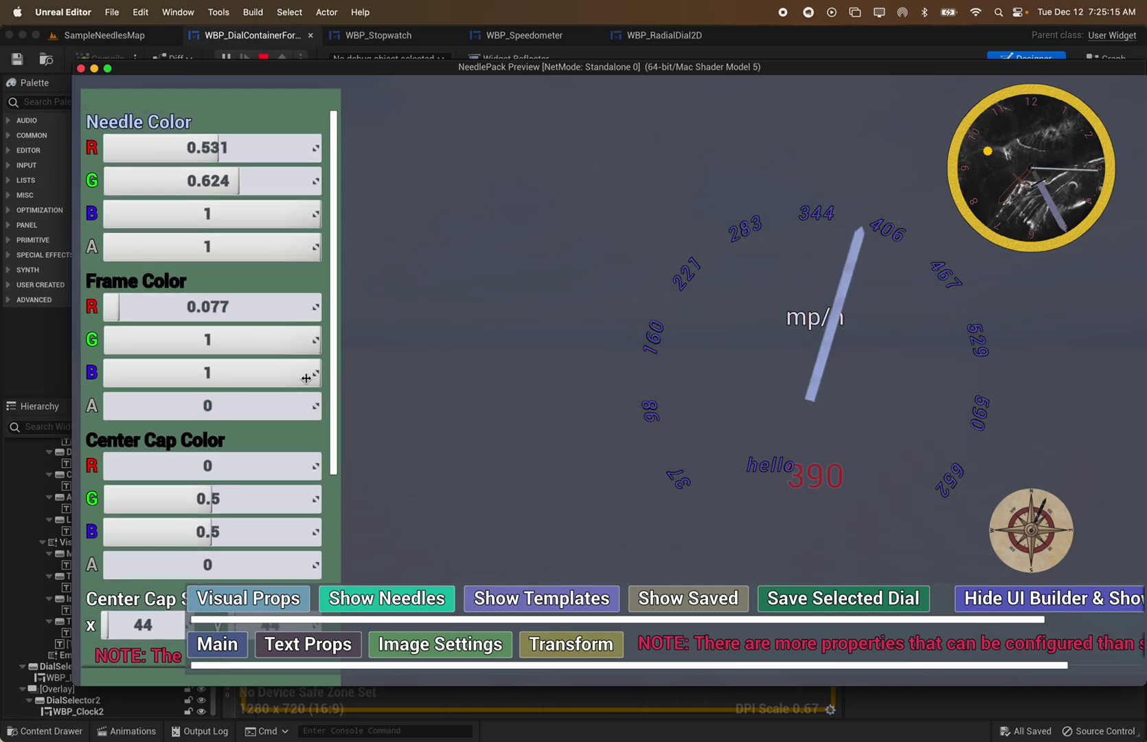
Make the speedometer's needle fully transparent by setting the needle color's alpha to 0.
left_click(259, 247)
type("0")
key("Return")
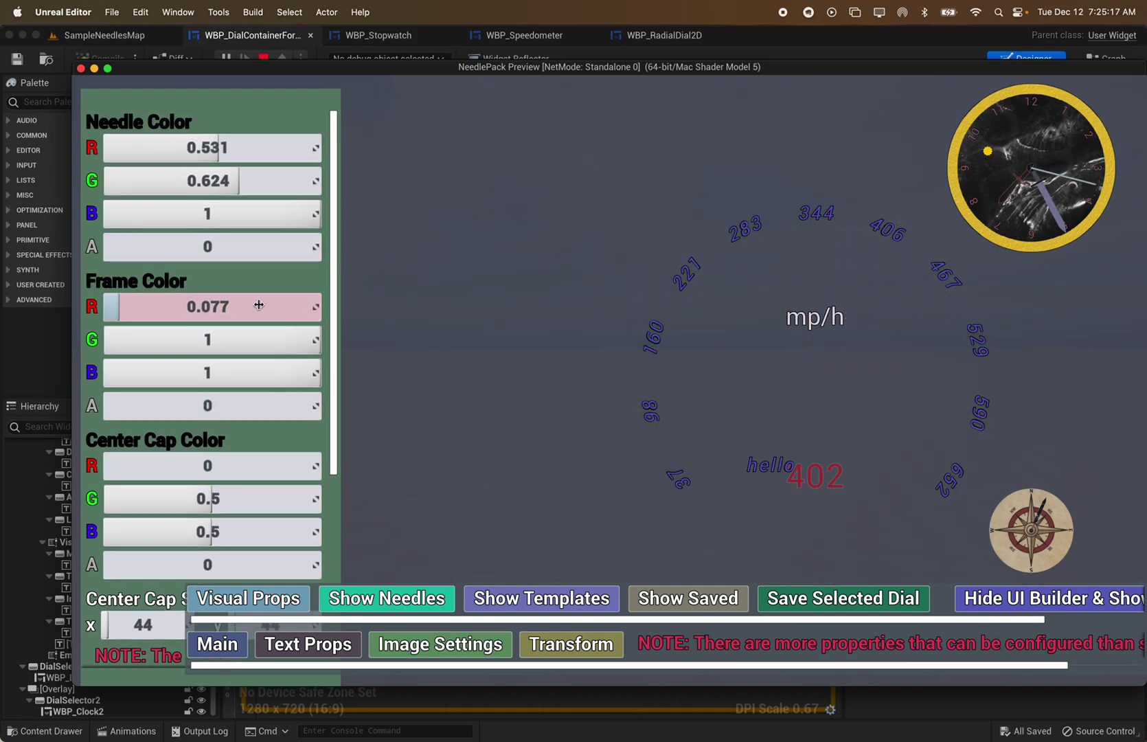
scroll(168, 438, "down", 4)
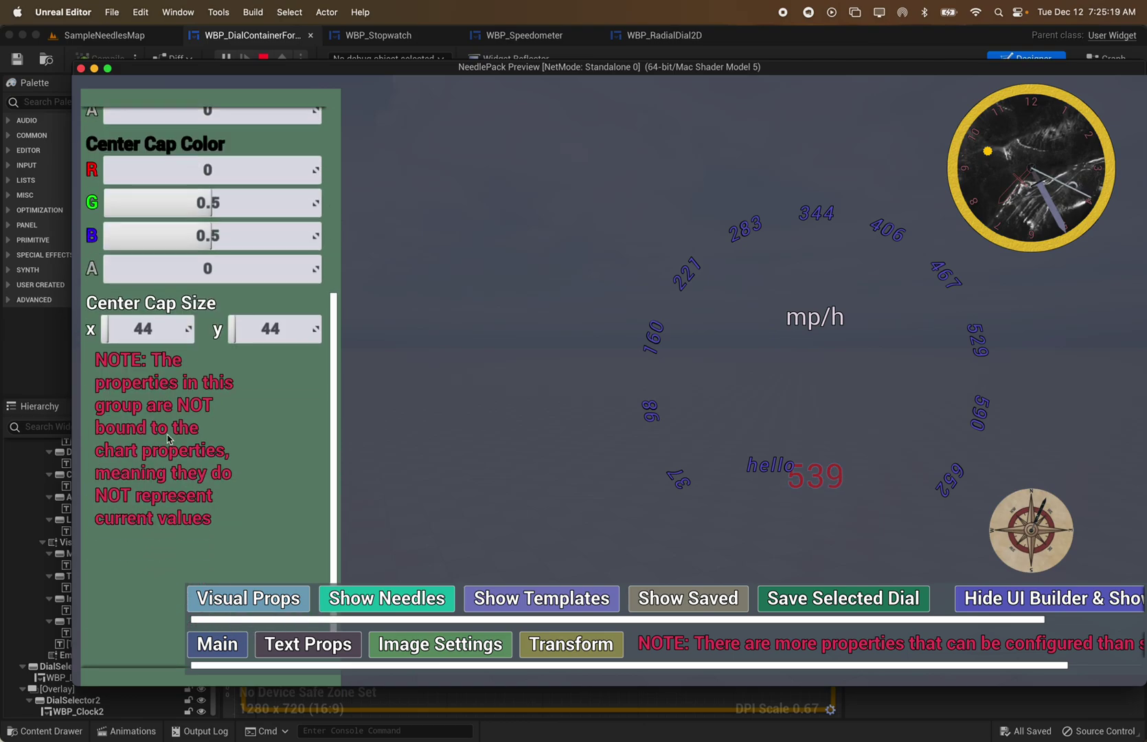
scroll(167, 438, "down", 1)
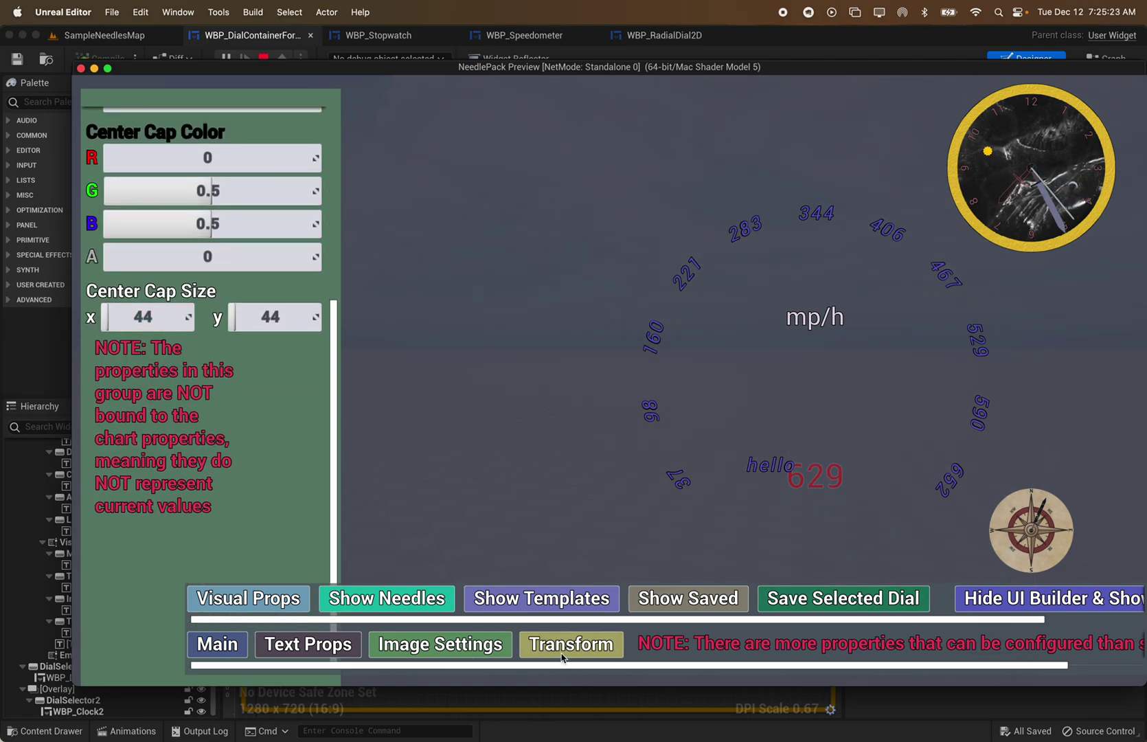
Restore the needle, frame and center cap to full opacity by setting each color's alpha to 1 in the image settings.
left_click(561, 651)
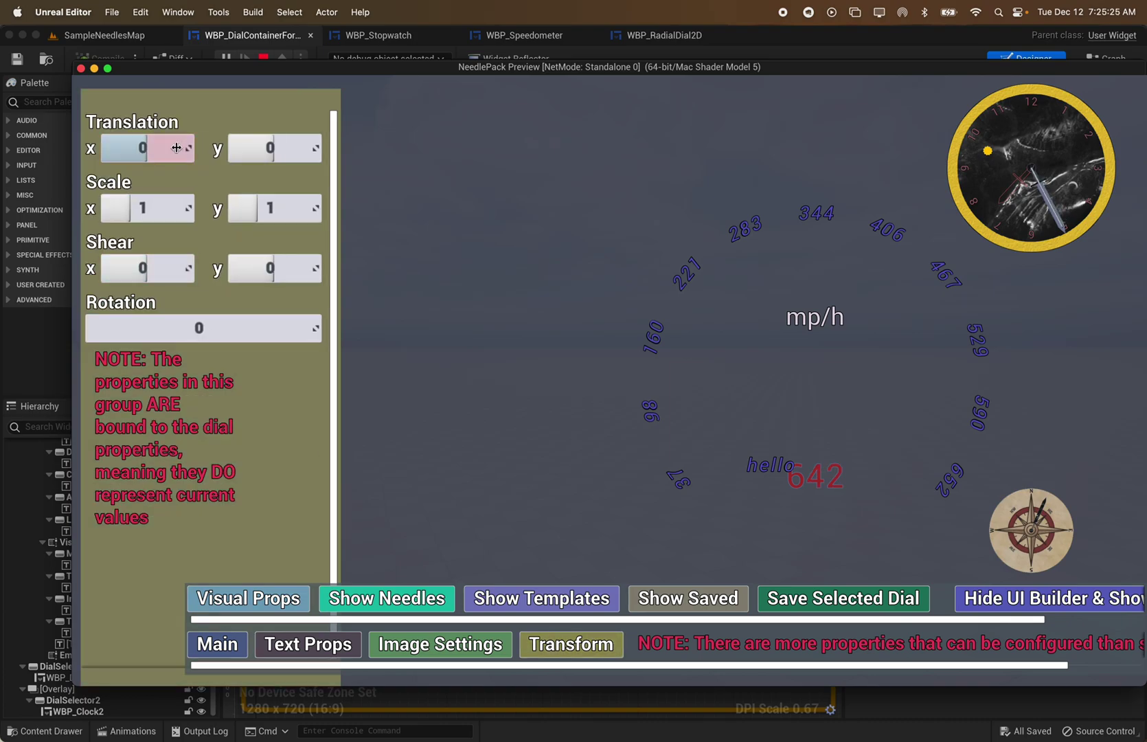
left_click(440, 644)
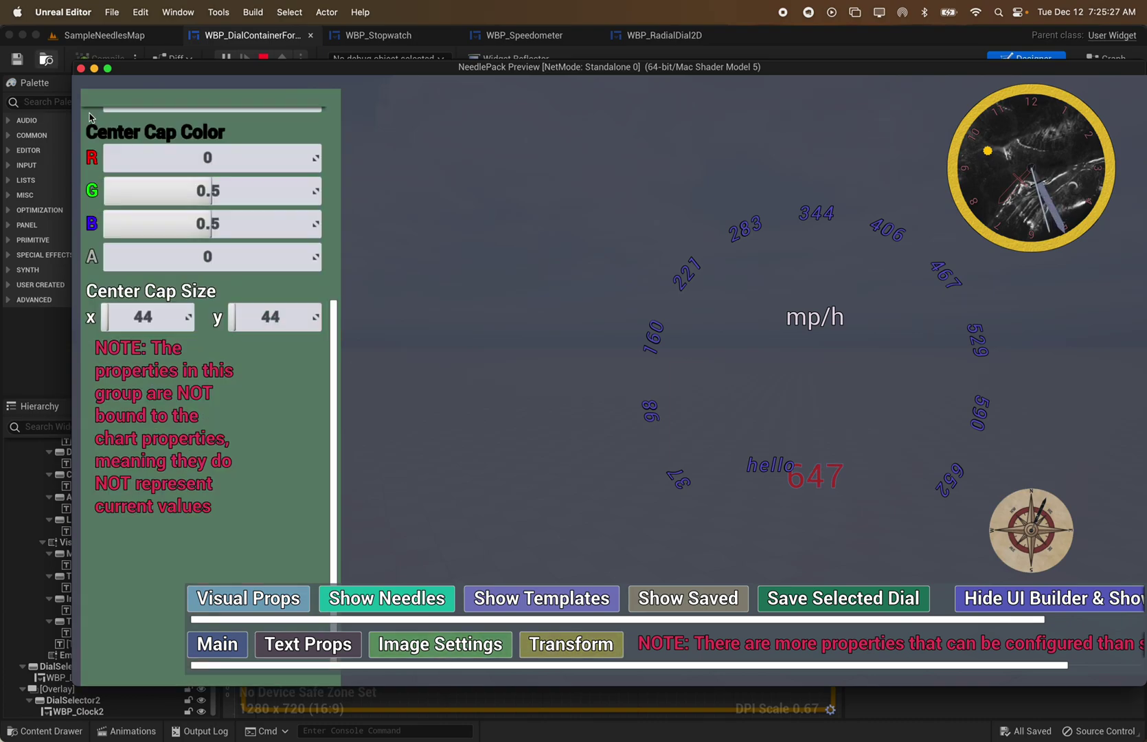
scroll(183, 240, "up", 5)
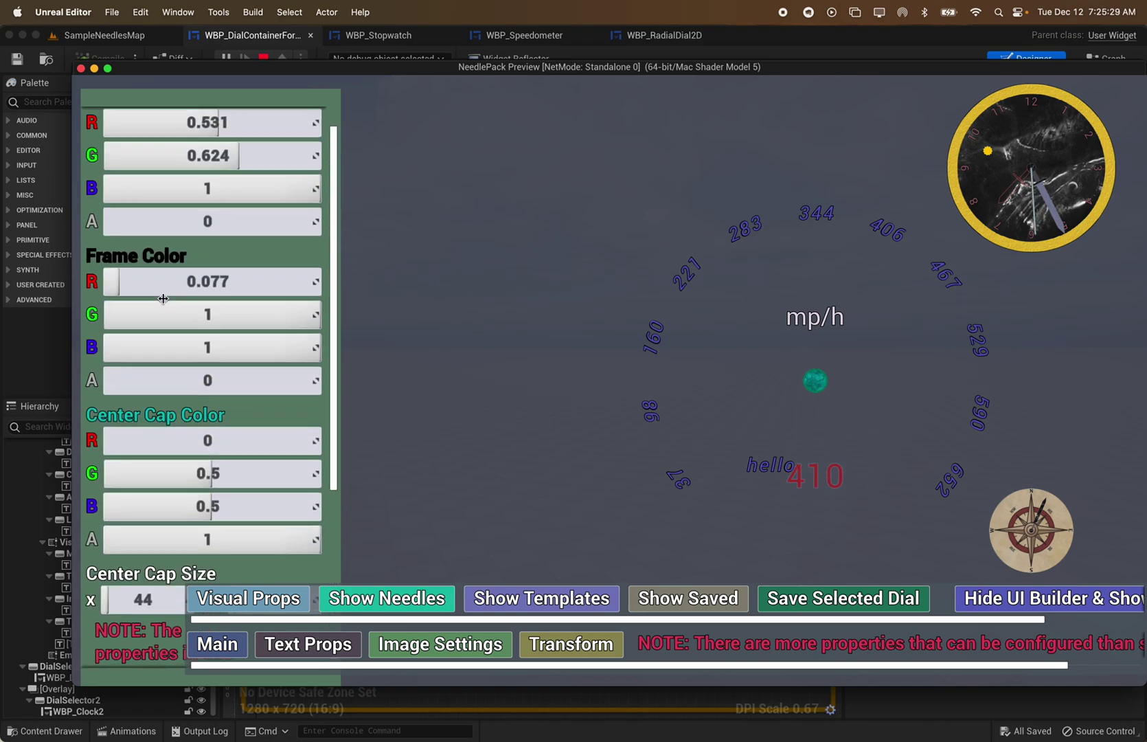
left_click_drag(183, 240, 320, 244)
left_click_drag(172, 402, 321, 405)
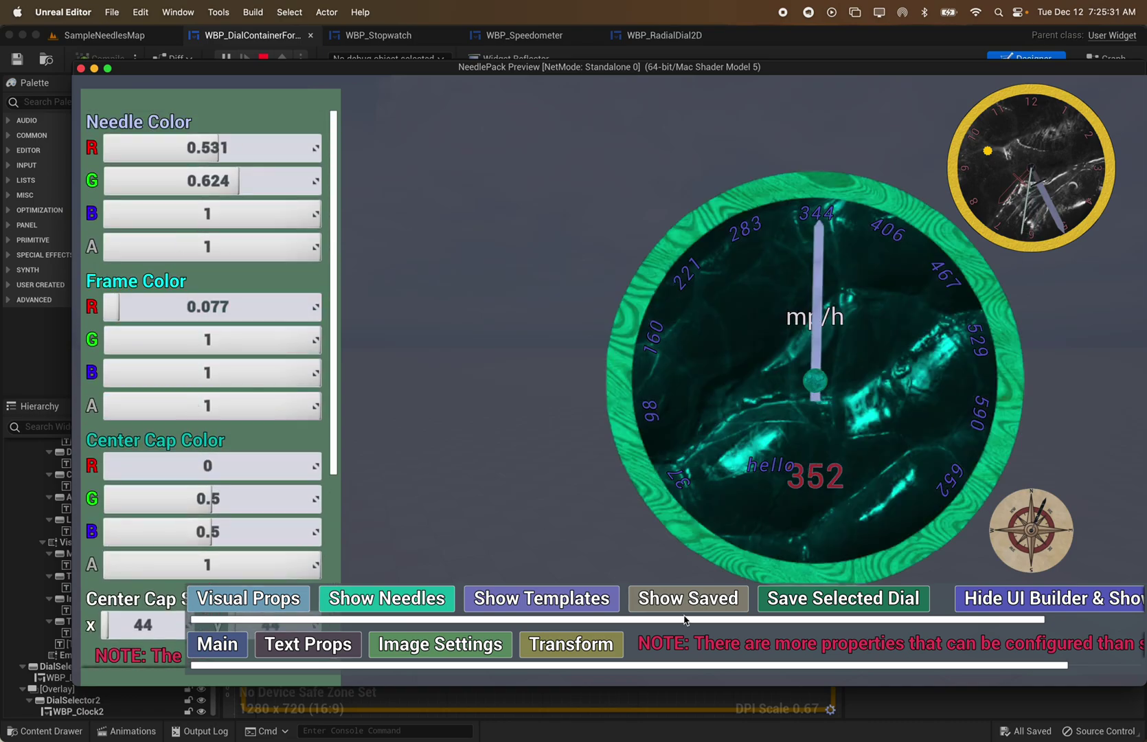
Move the speedometer by setting its transform translation to x -681 and y -113.
left_click(575, 647)
mouse_move(153, 149)
left_mouse_down()
mouse_move(117, 148)
mouse_move(206, 148)
mouse_move(143, 147)
mouse_move(157, 147)
left_mouse_up()
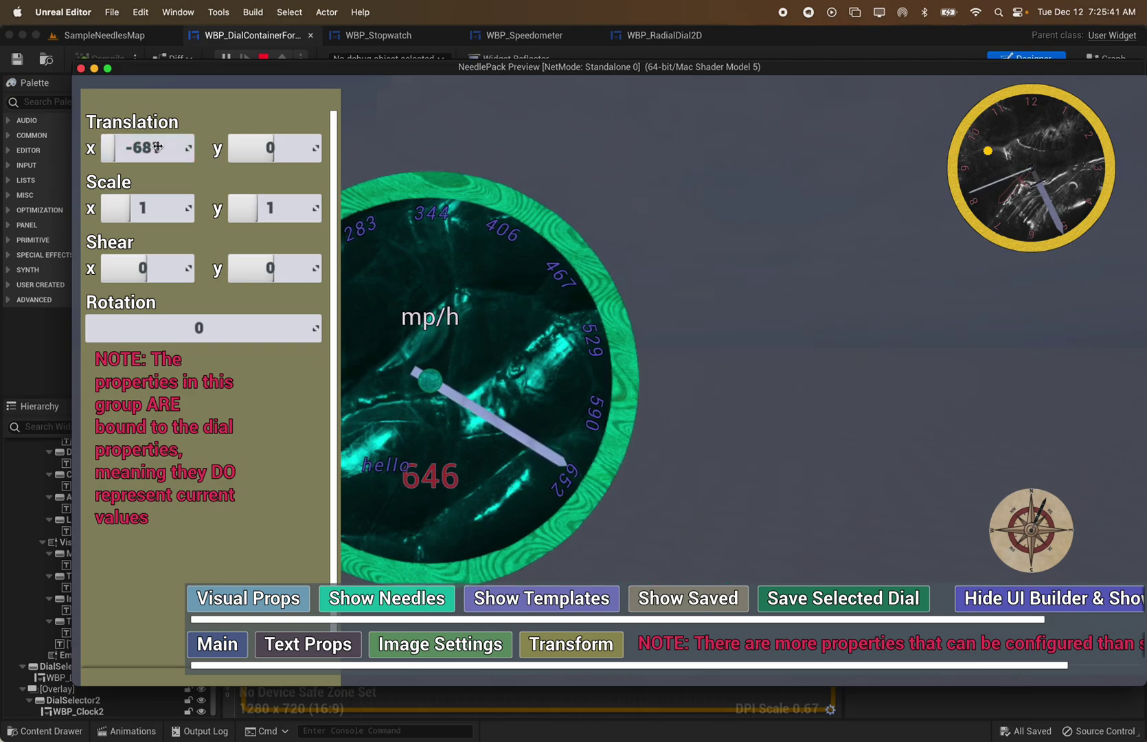
mouse_move(254, 155)
left_mouse_down()
mouse_move(271, 155)
mouse_move(248, 151)
mouse_move(261, 148)
left_mouse_up()
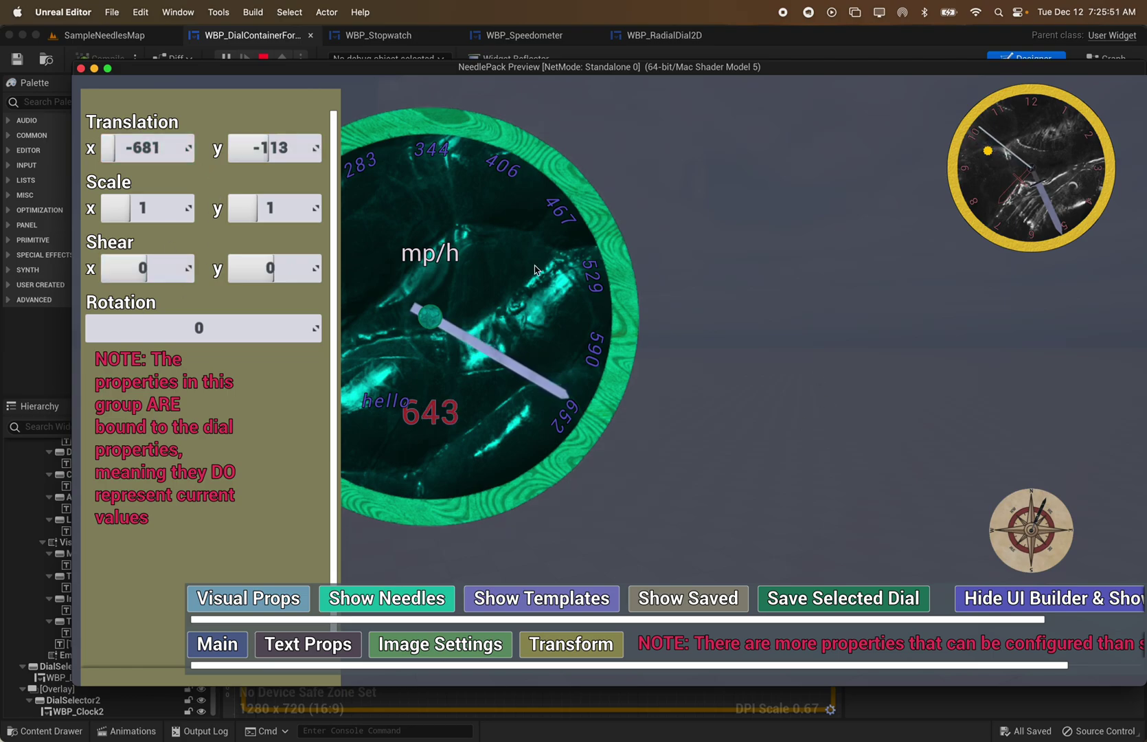
Deform the speedometer with scale x 0.2 and y 0.41, shear x 41.6 and rotation 329.
left_click_drag(142, 205, 143, 204)
left_click_drag(272, 208, 260, 208)
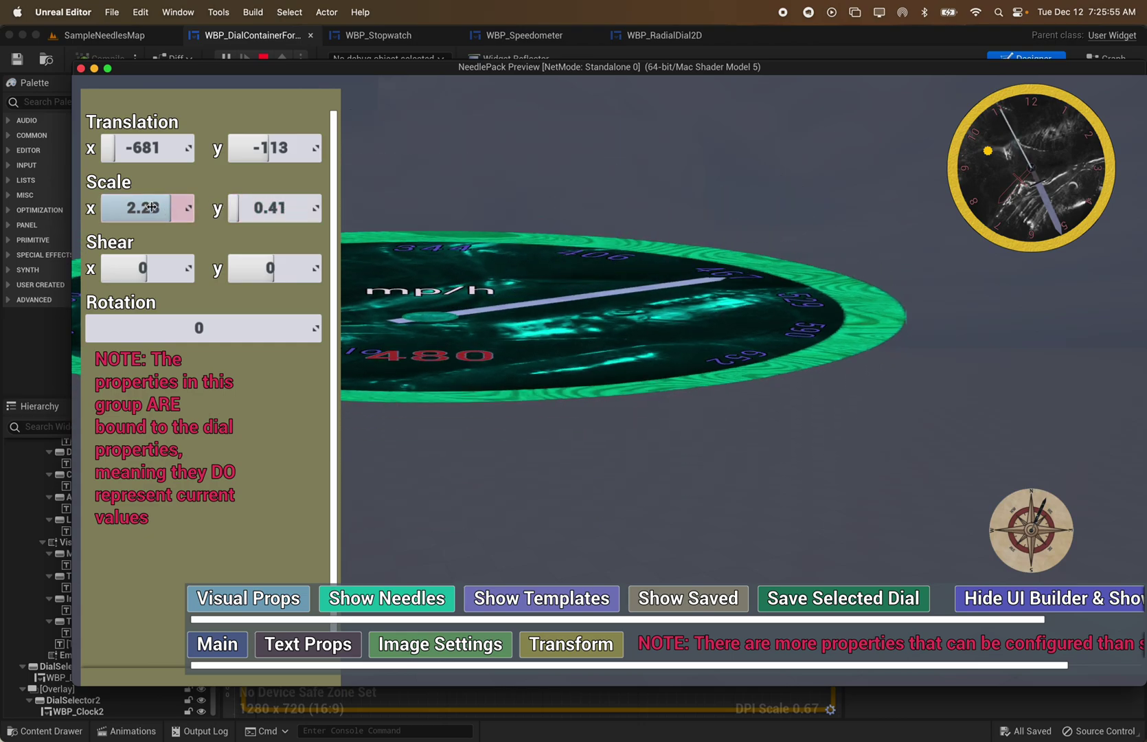
left_click_drag(143, 208, 158, 259)
left_click_drag(163, 337, 764, 558)
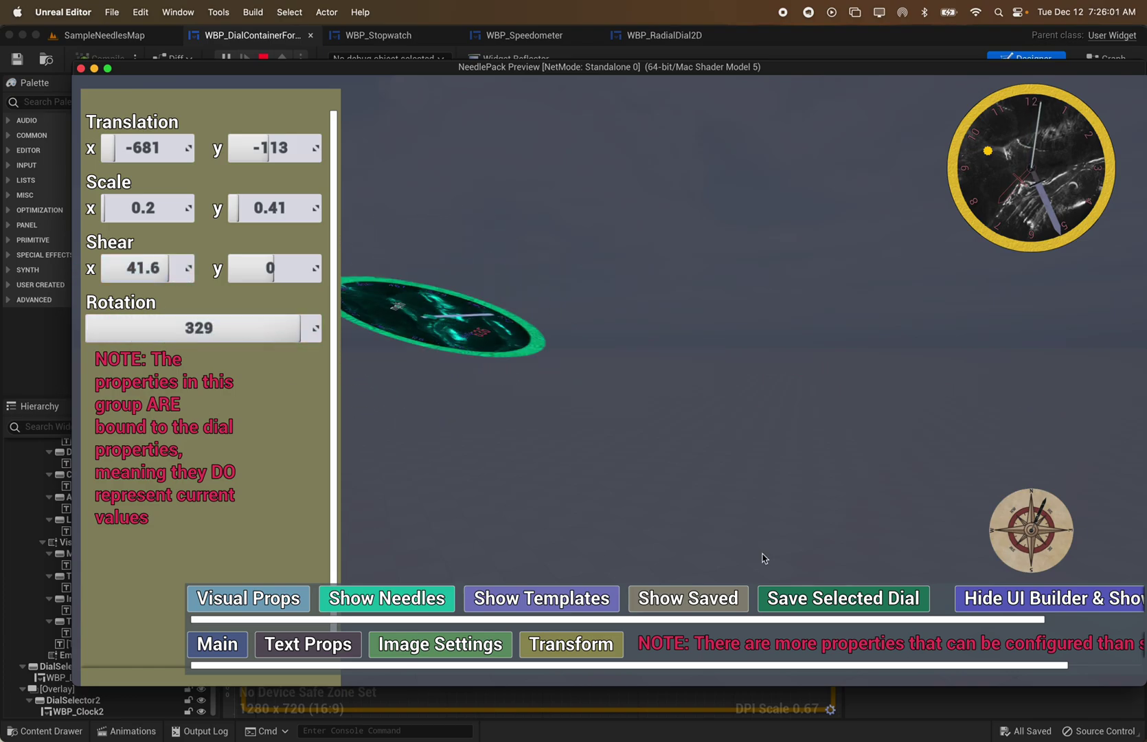
Hide the UI builder to show the template gauges, and fly around the scene so the gauges respond to movement.
left_click(1017, 603)
left_click_drag(452, 395, 534, 247)
key("w")
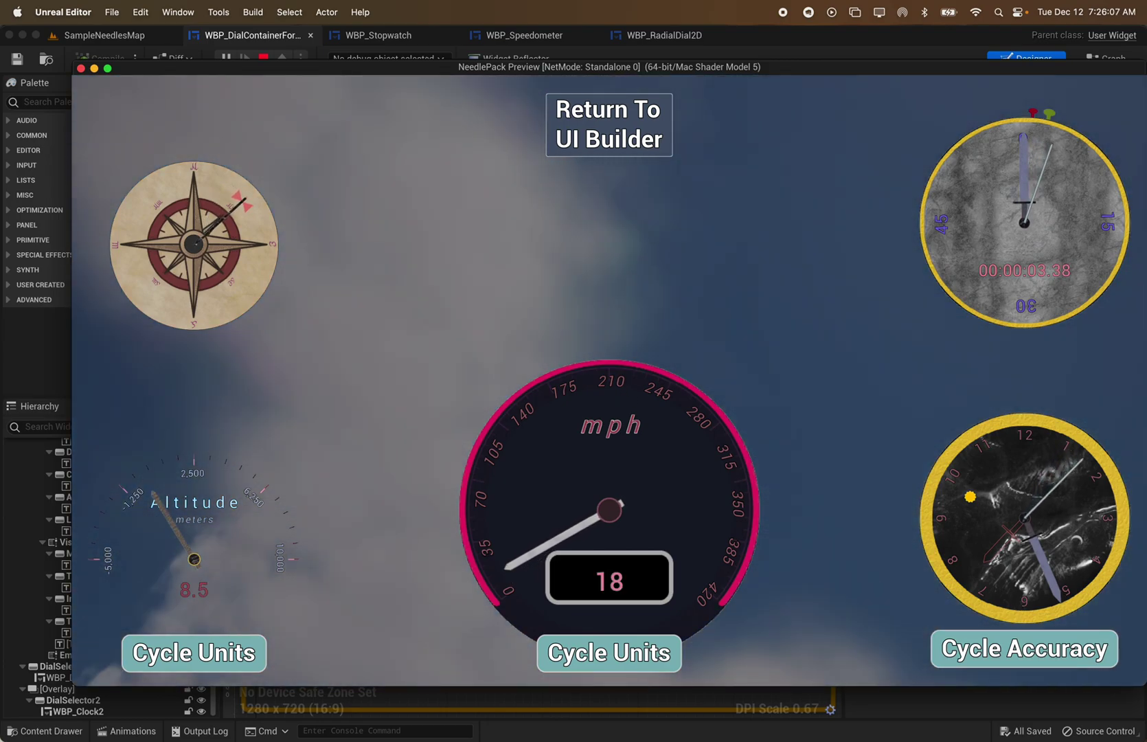
key("s")
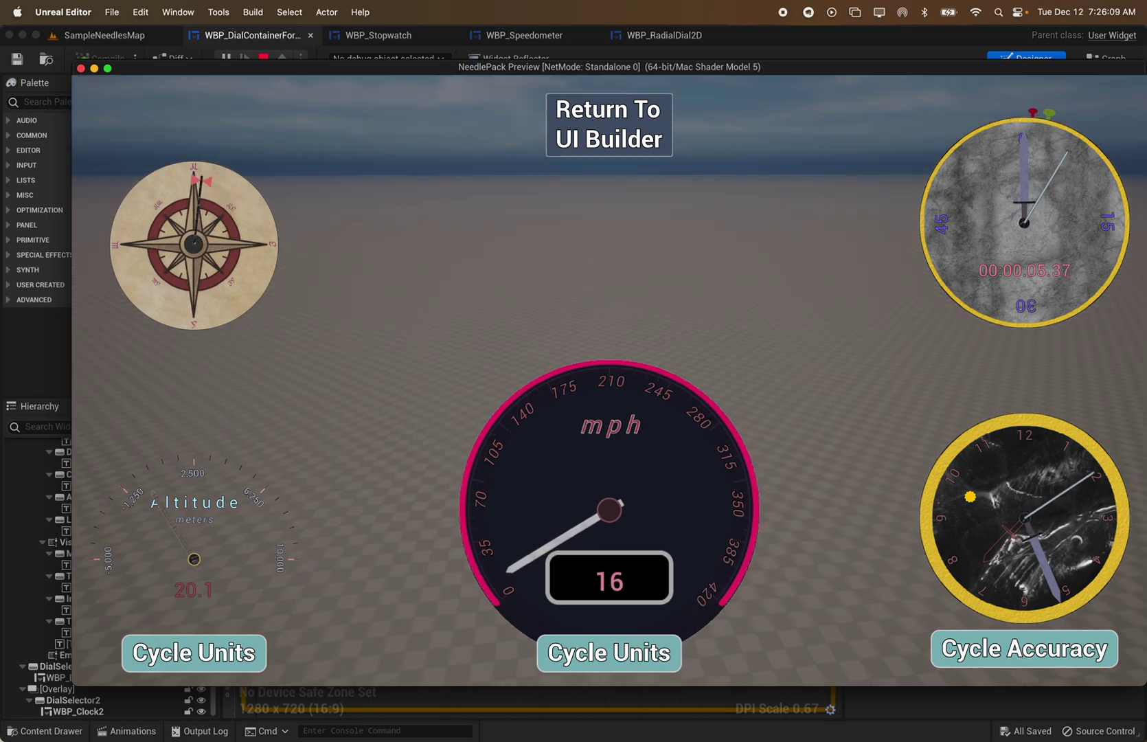
left_click_drag(481, 355, 568, 300)
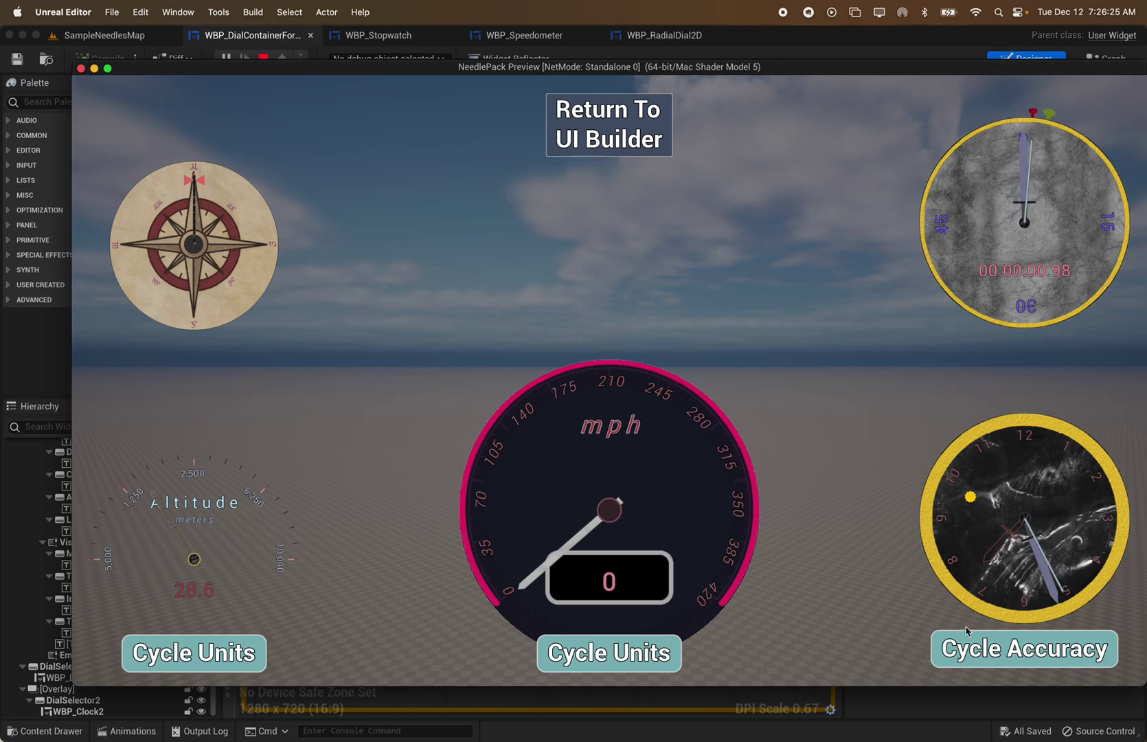
Cycle the clock's accuracy once and the speedometer template's units through m/s and cm/s to km/h.
left_click(976, 646)
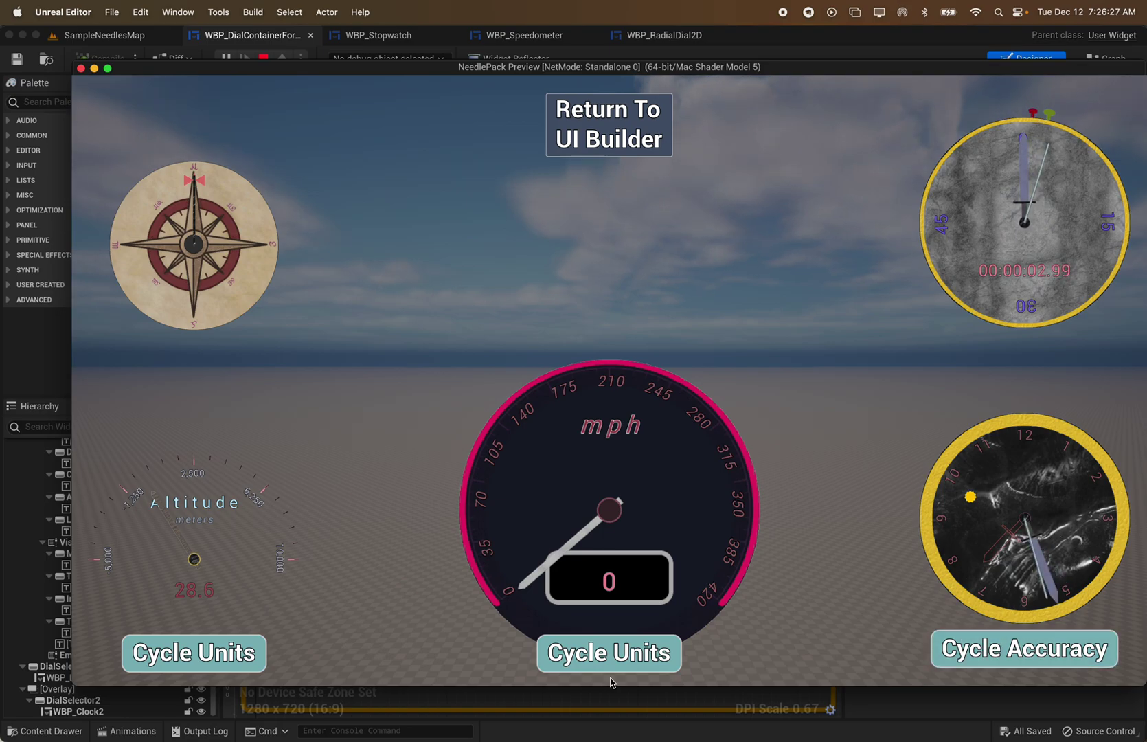
left_click(609, 652)
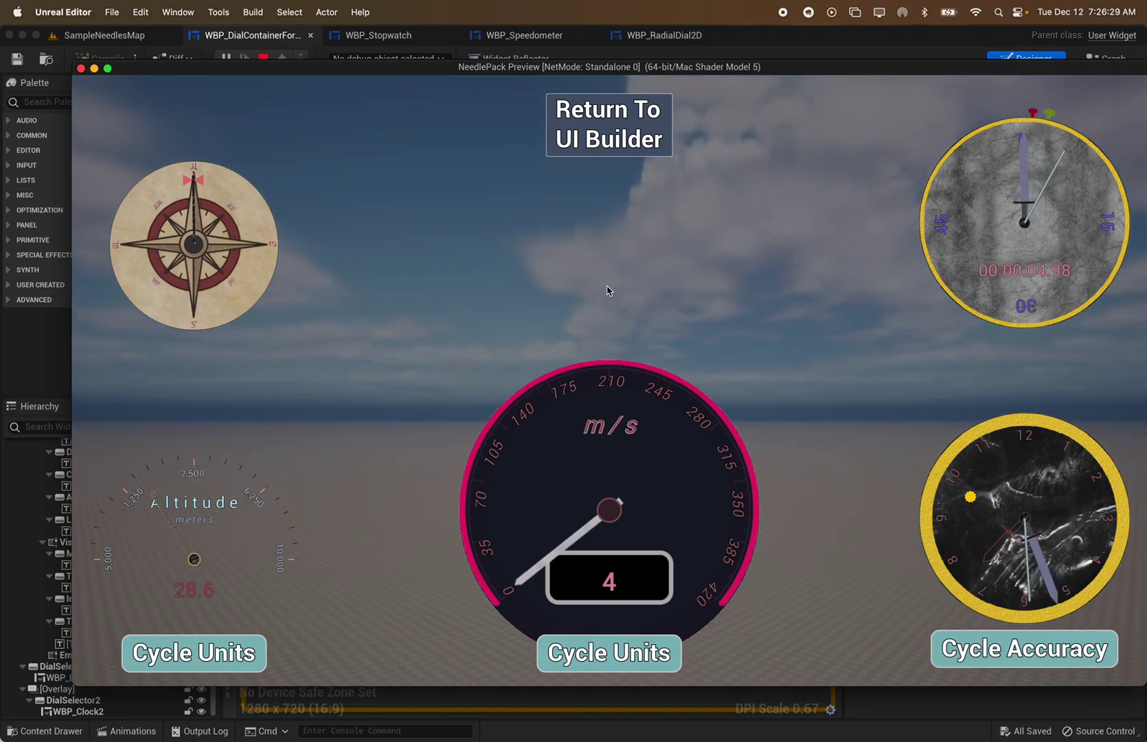
left_click(649, 661)
left_click(649, 661)
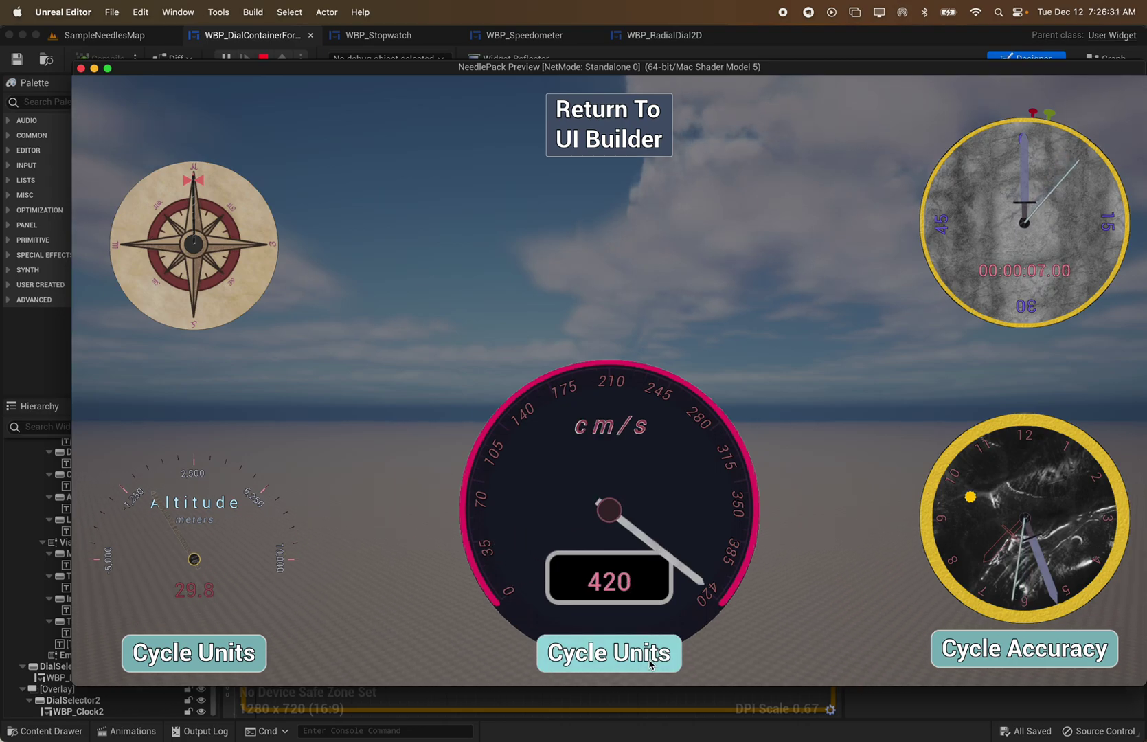
left_click(649, 661)
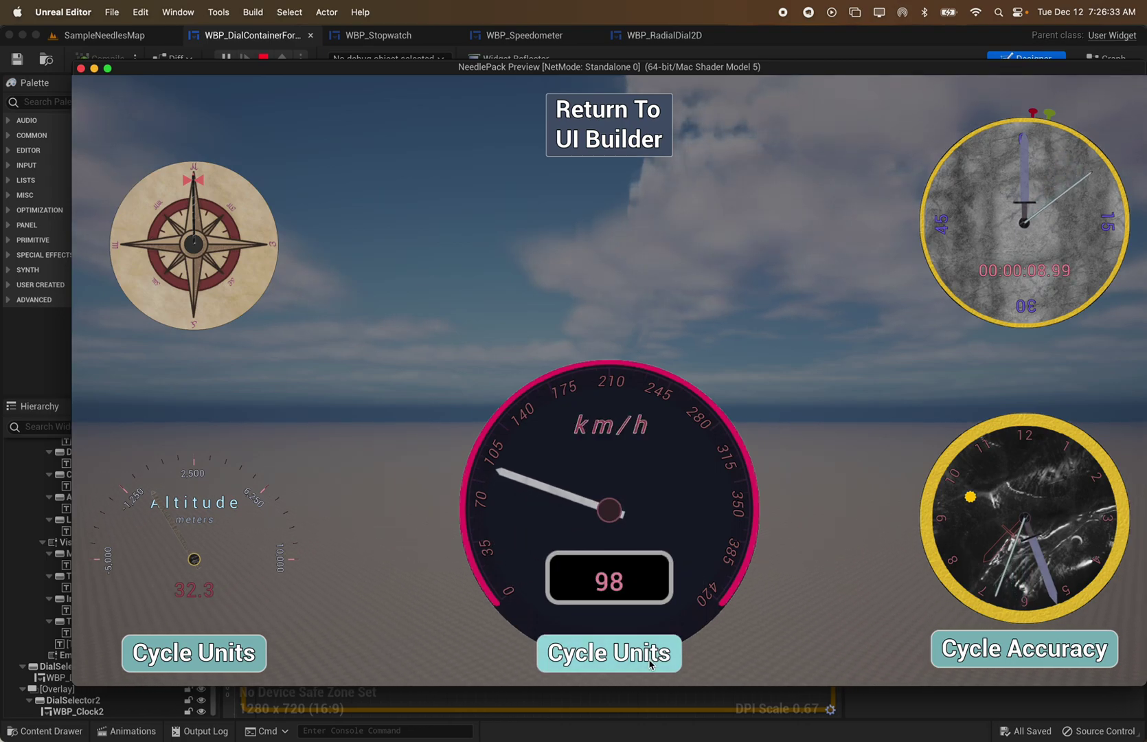
Cycle the altitude gauge's units to feet and inches, and end the preview session.
left_click(187, 661)
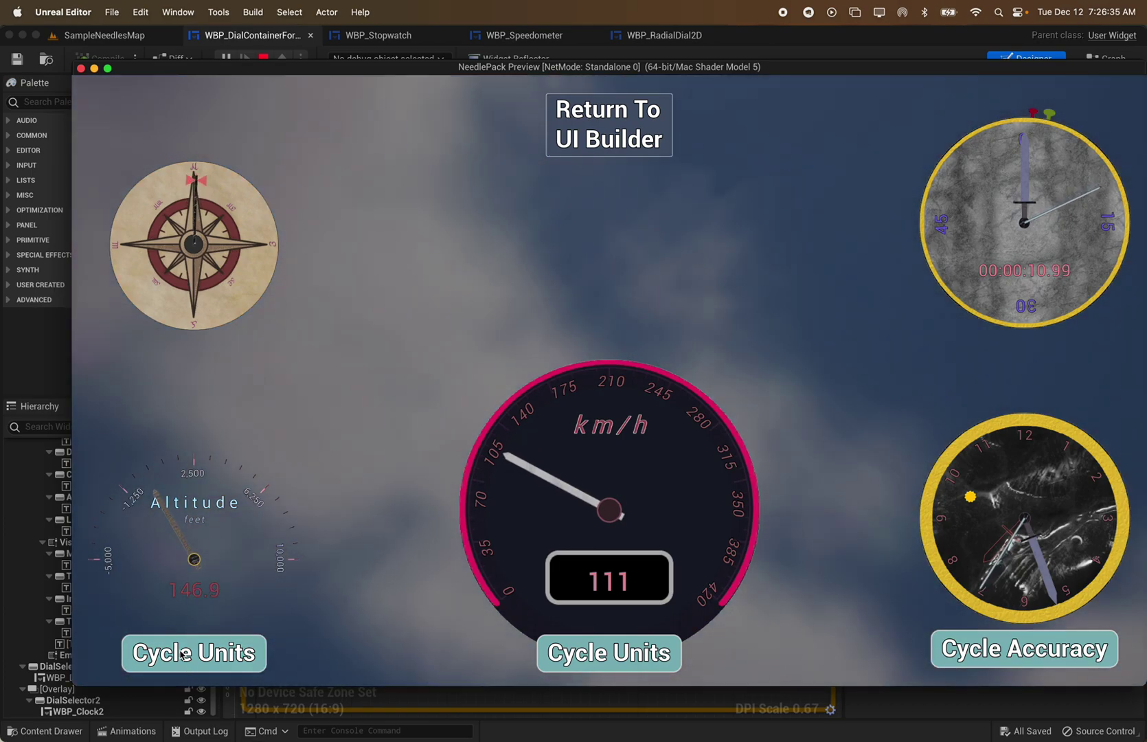
left_click(182, 658)
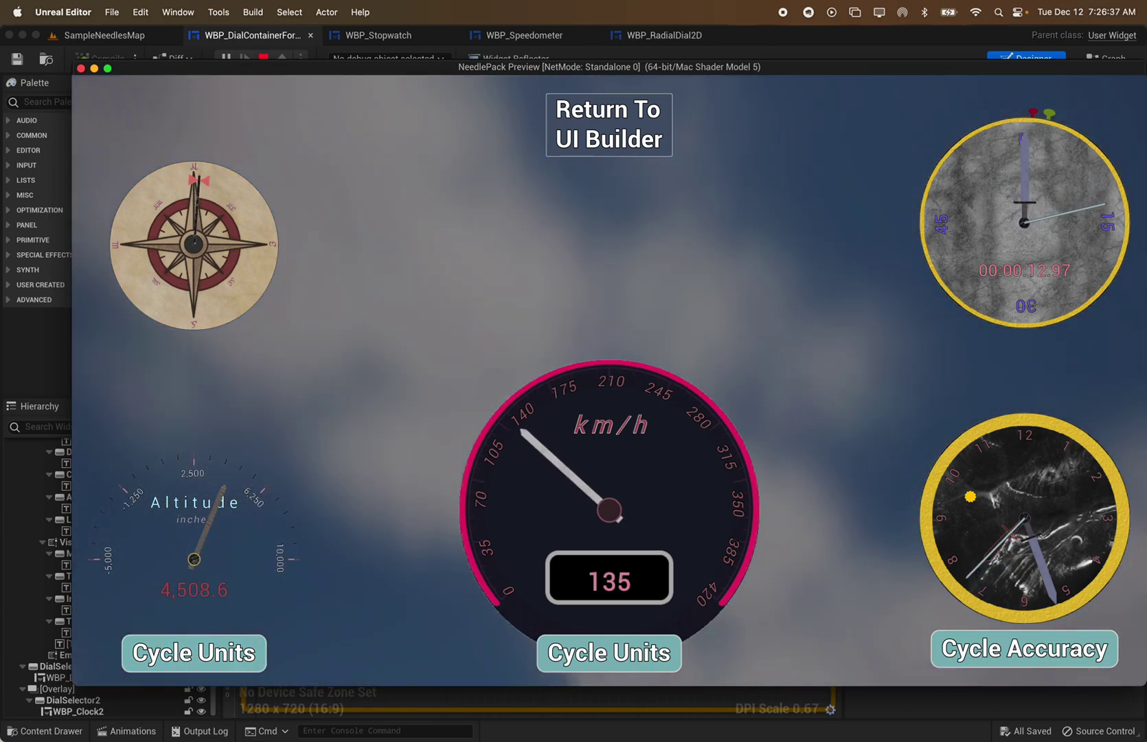
key("Escape")
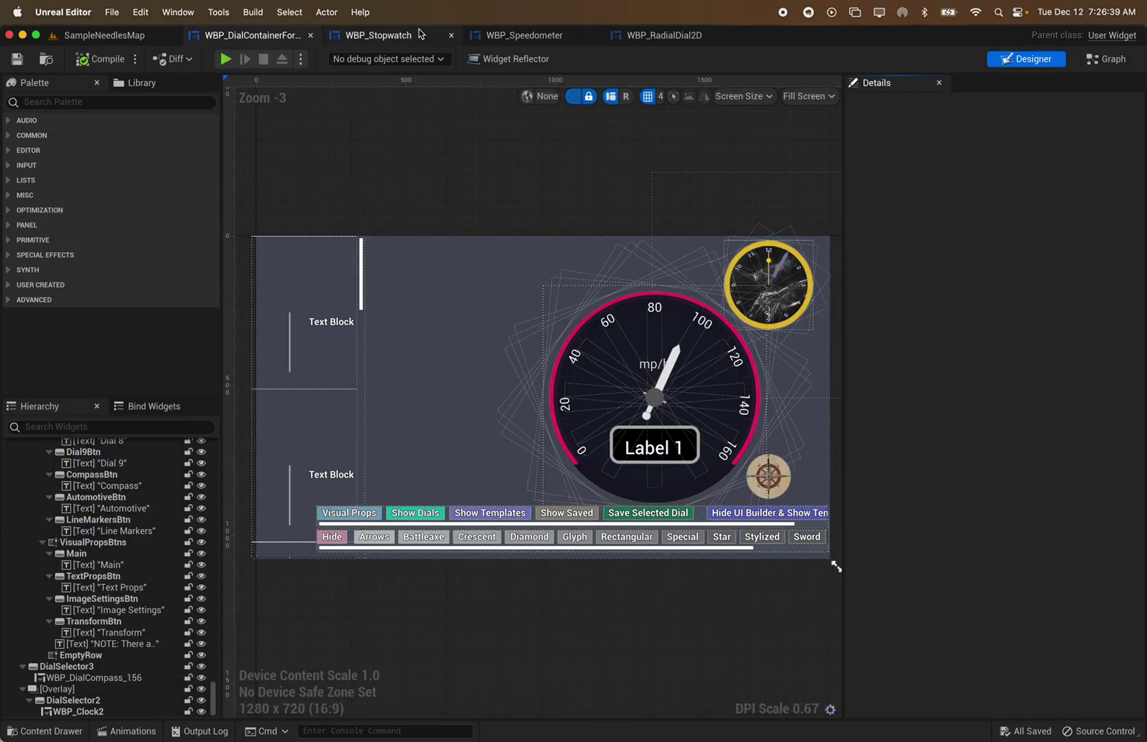
Select the speedometer widget in the designer and examine its default details, including the expanded Marker Text Props.
left_click(657, 411)
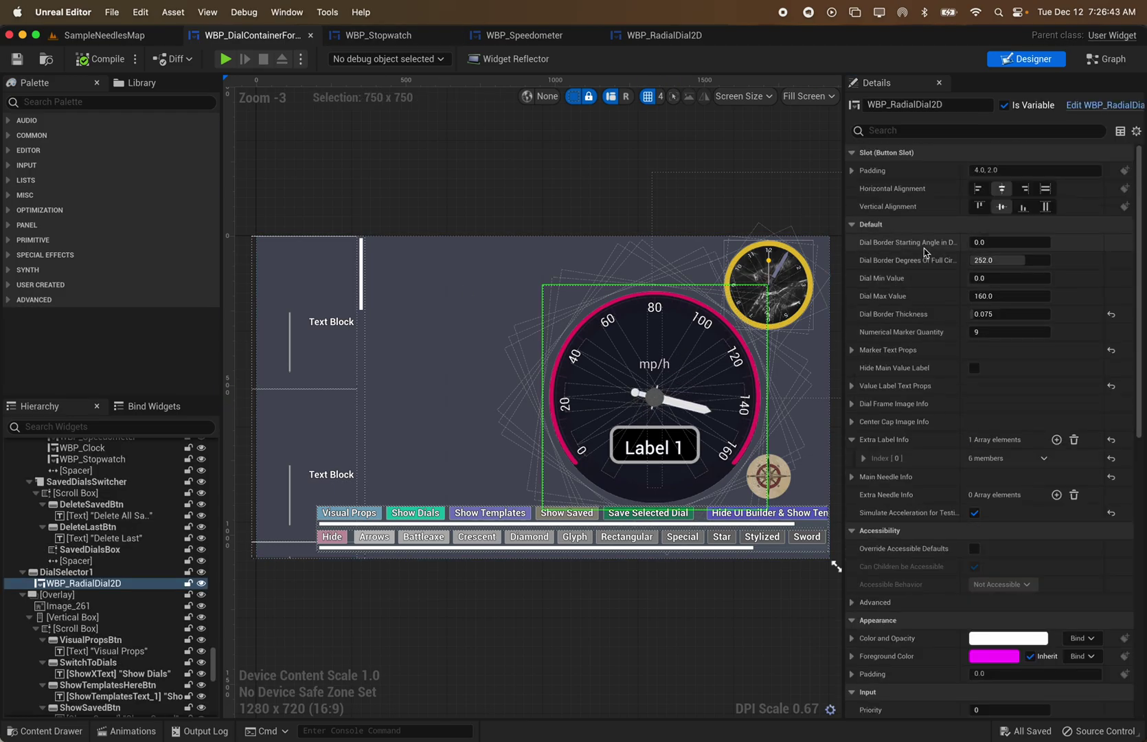
left_click_drag(843, 287, 602, 311)
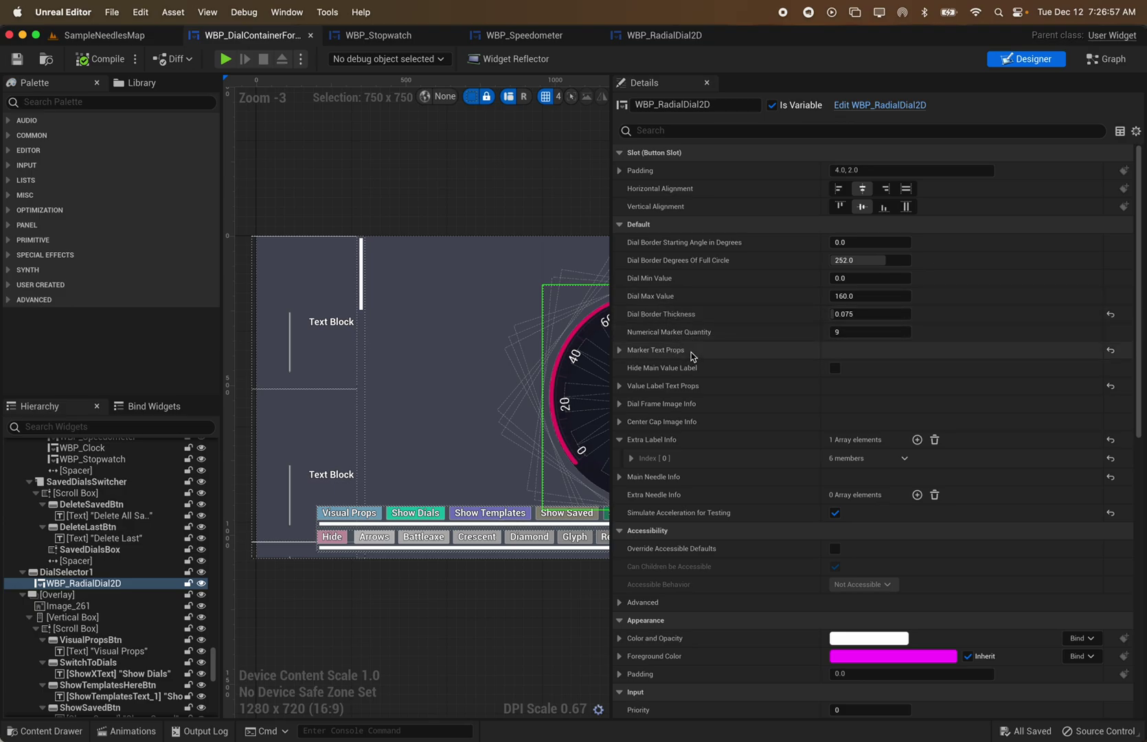
left_click(620, 351)
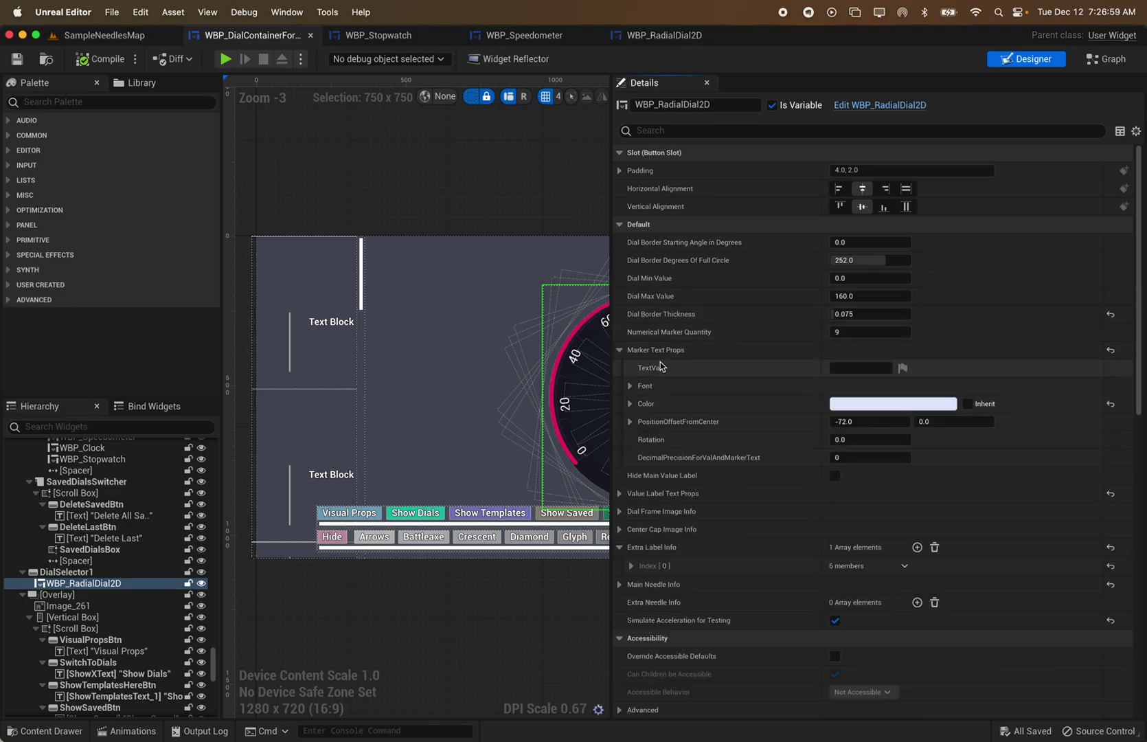
scroll(632, 481, "down", 1)
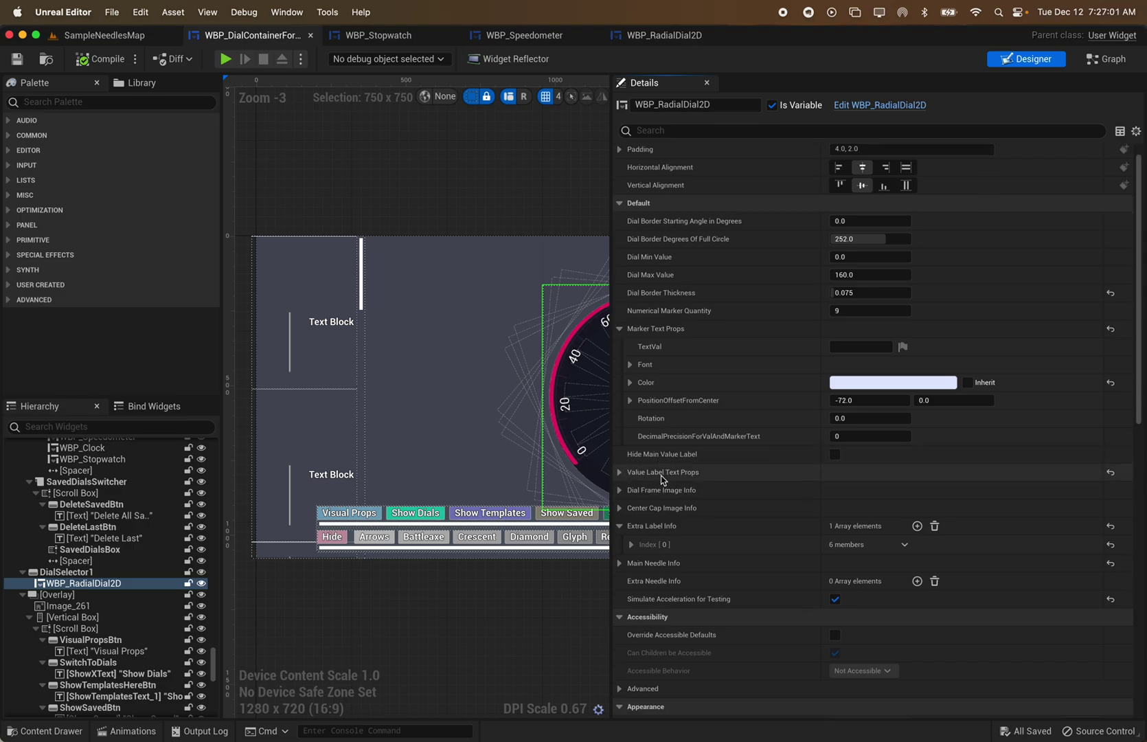
scroll(663, 453, "down", 1)
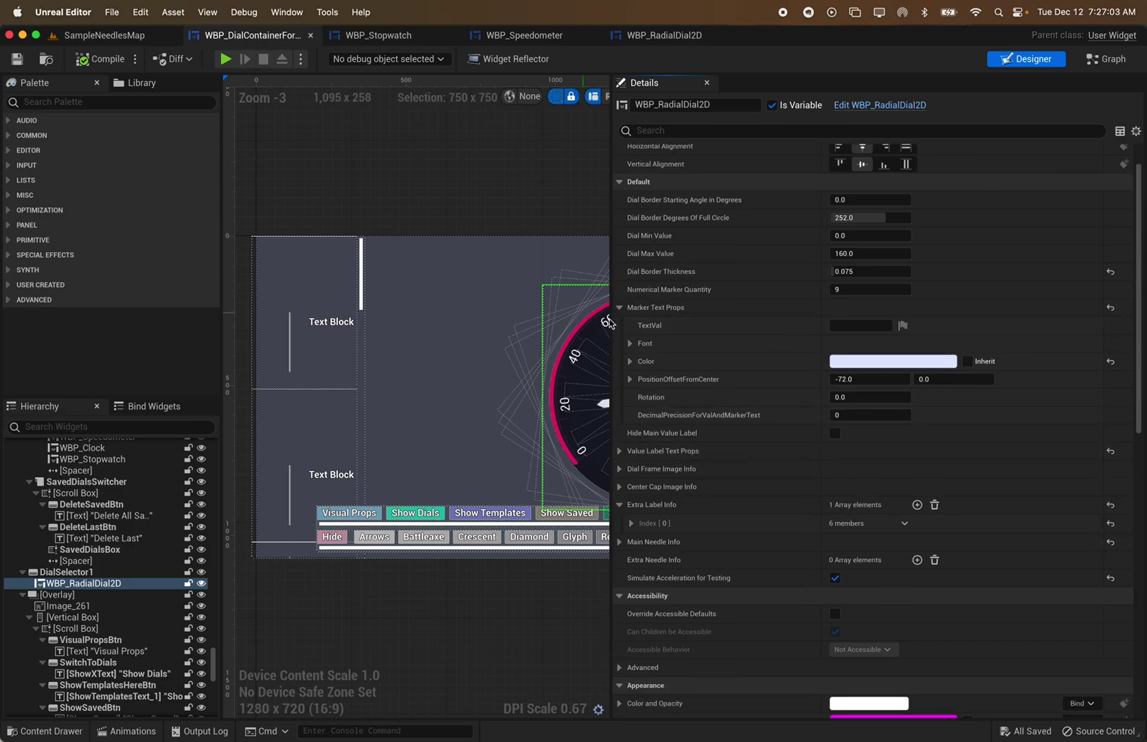
mouse_move(645, 326)
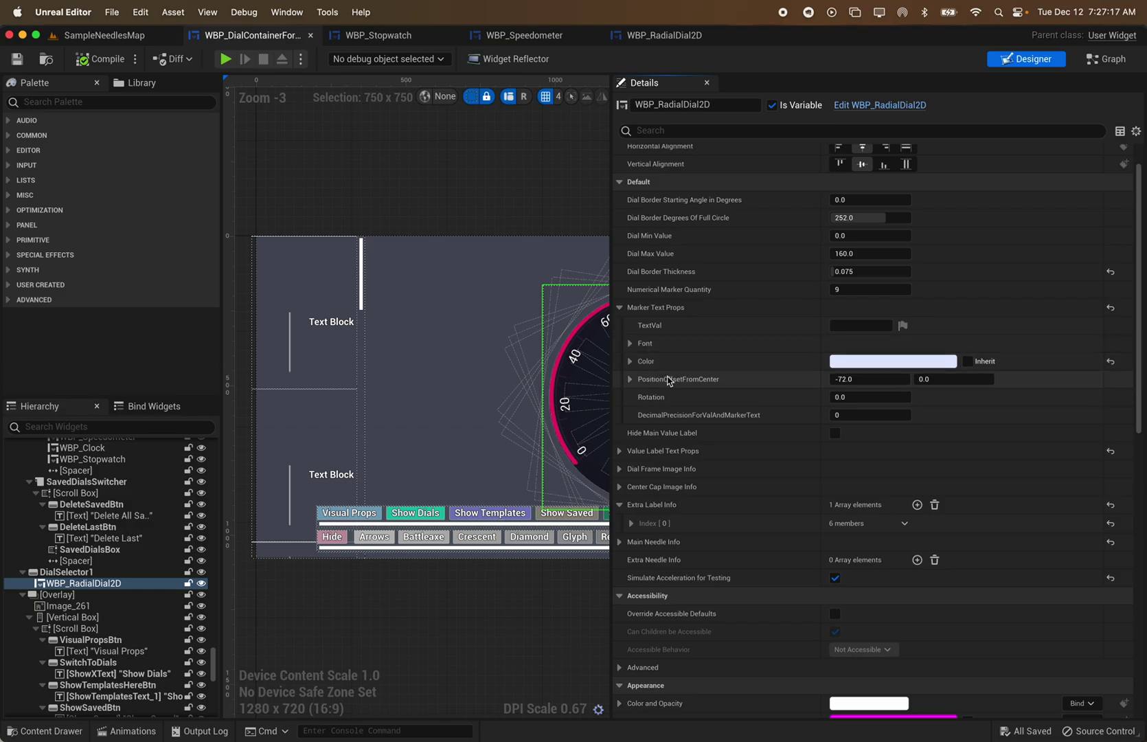
scroll(656, 364, "down", 5)
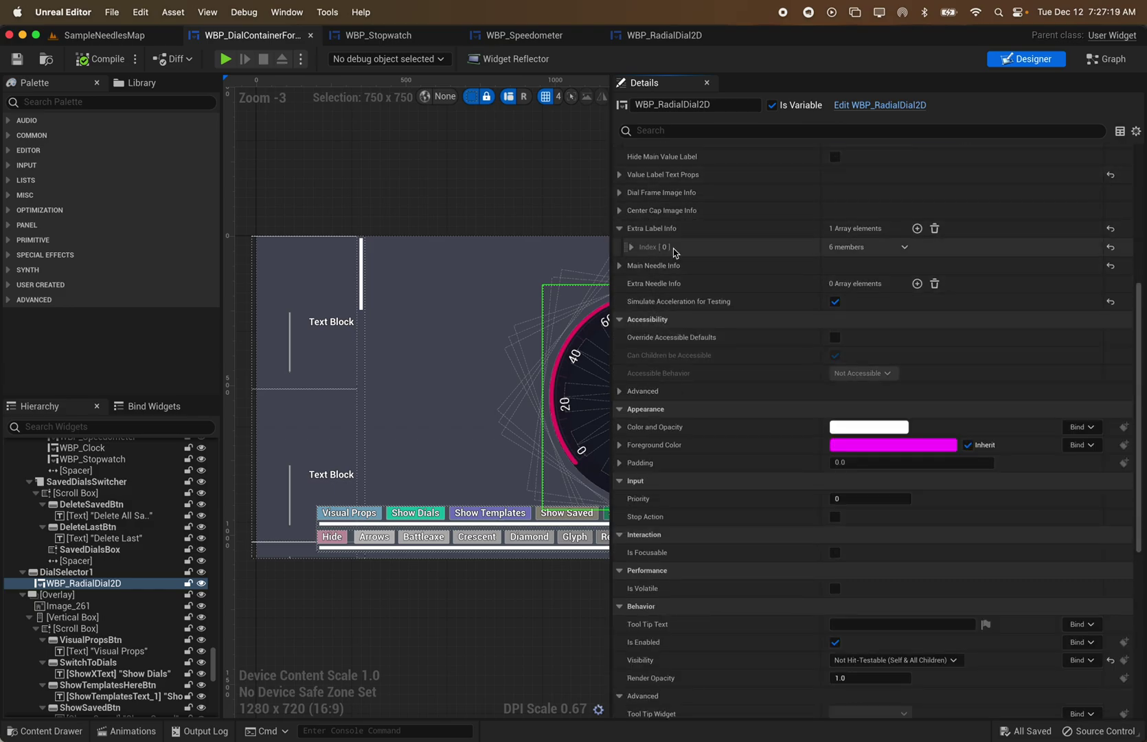
scroll(689, 306, "up", 5)
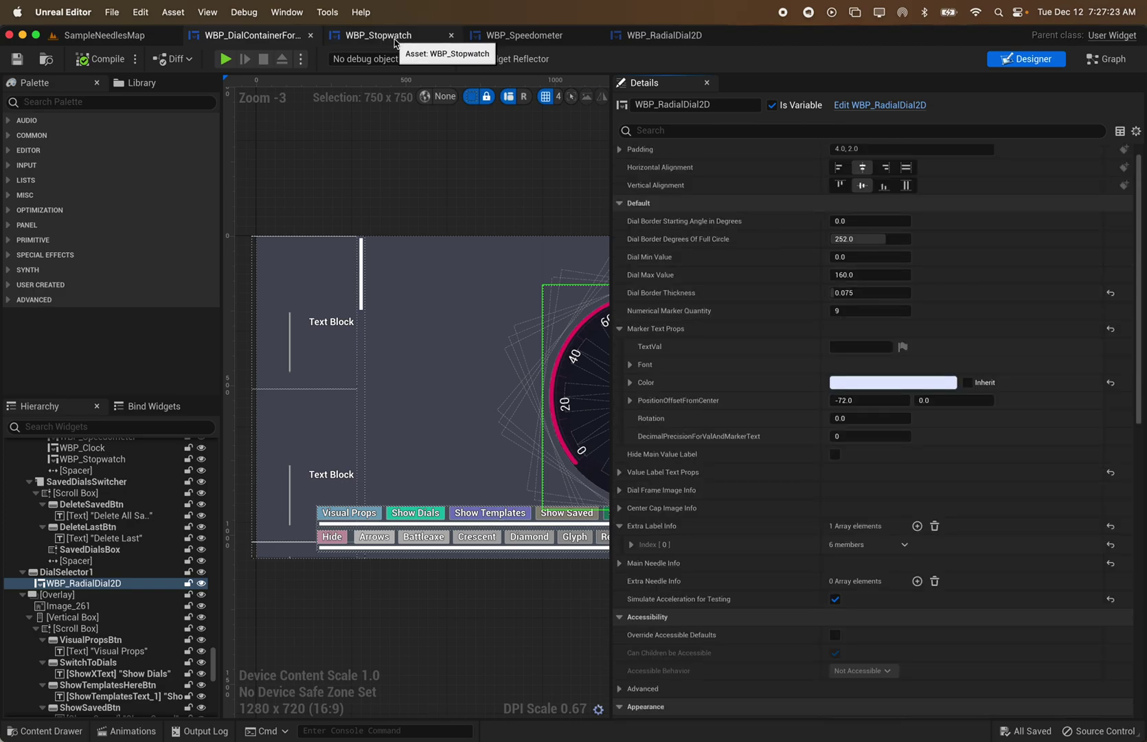
View the WBP_RadialDial2D event graph and return to the dial container's designer.
left_click(698, 38)
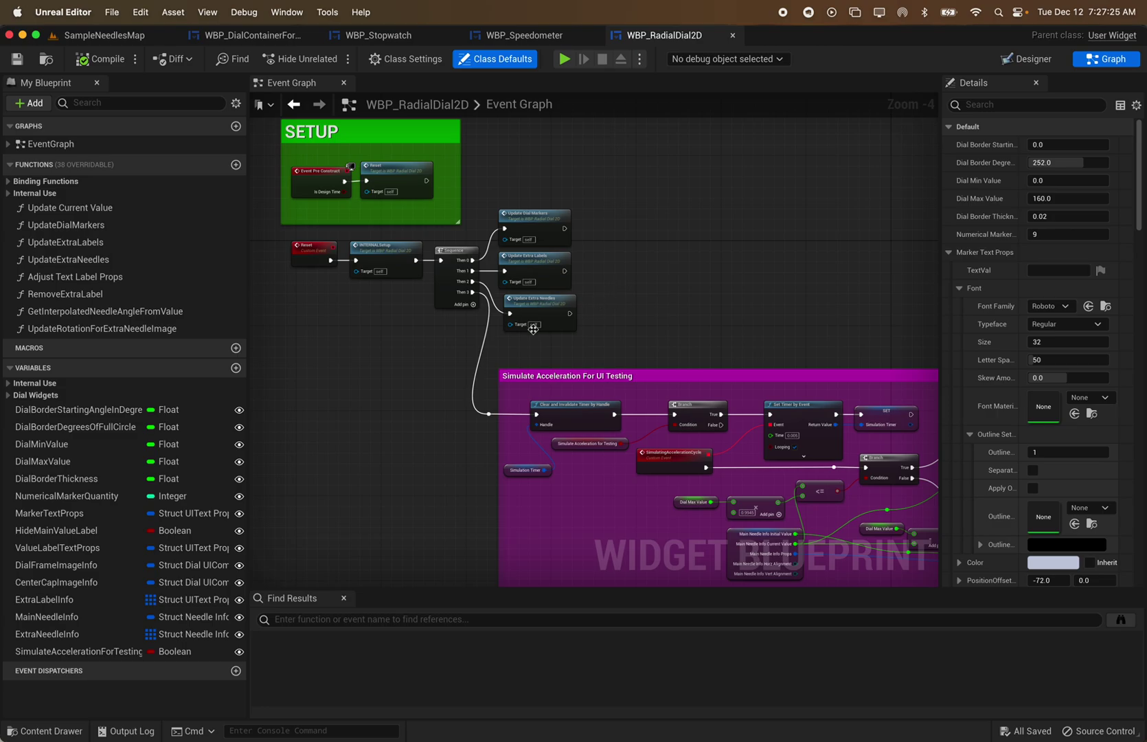
scroll(533, 329, "down", 1)
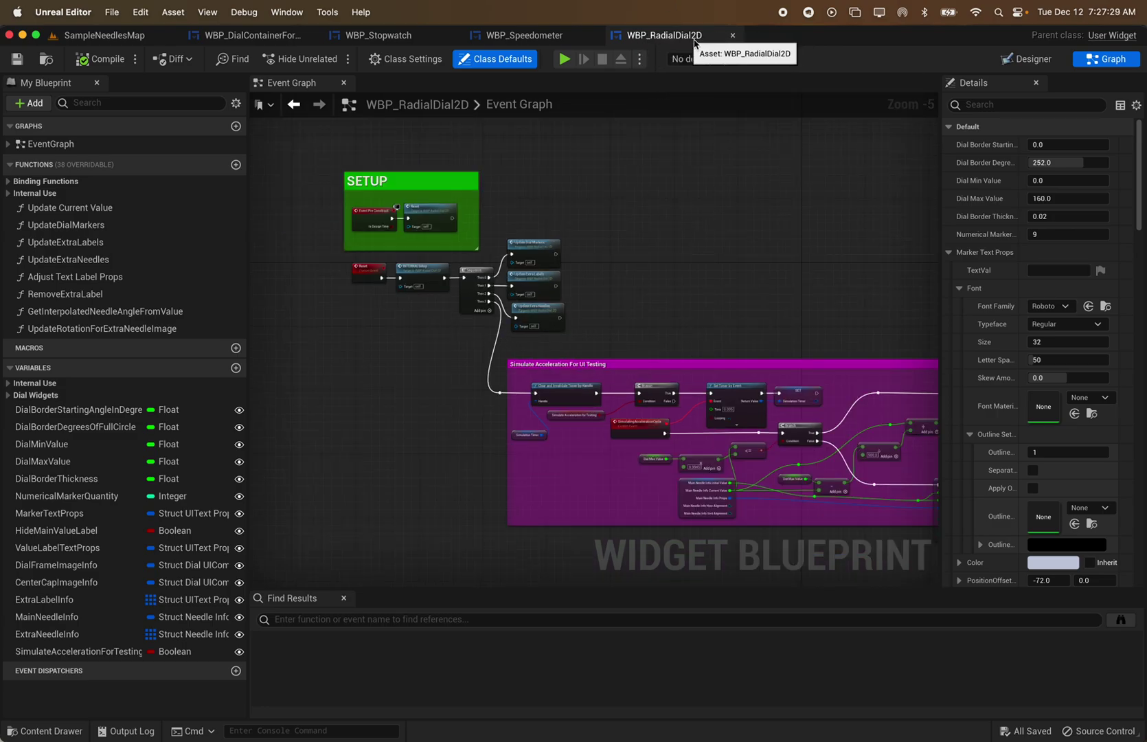
left_click(250, 35)
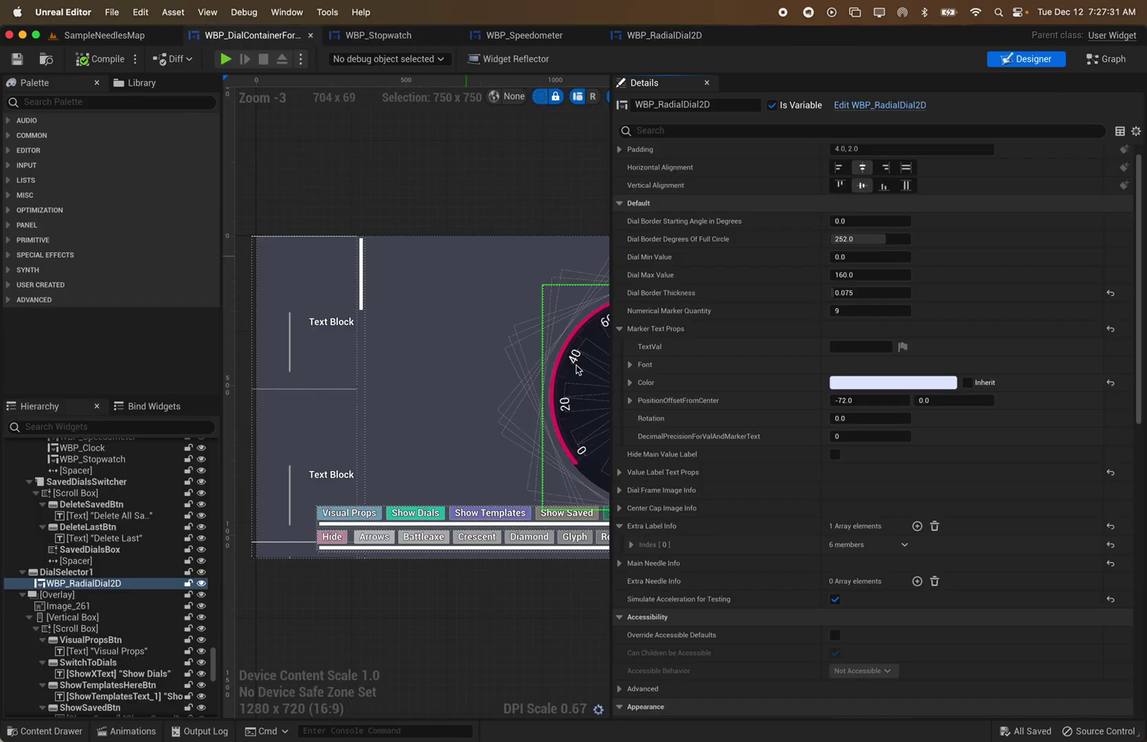
Inspect the speedometer's marker font settings, select the clock and compass dials, and reopen the WBP_RadialDial2D blueprint.
right_click_drag(596, 429, 300, 379)
left_click(629, 365)
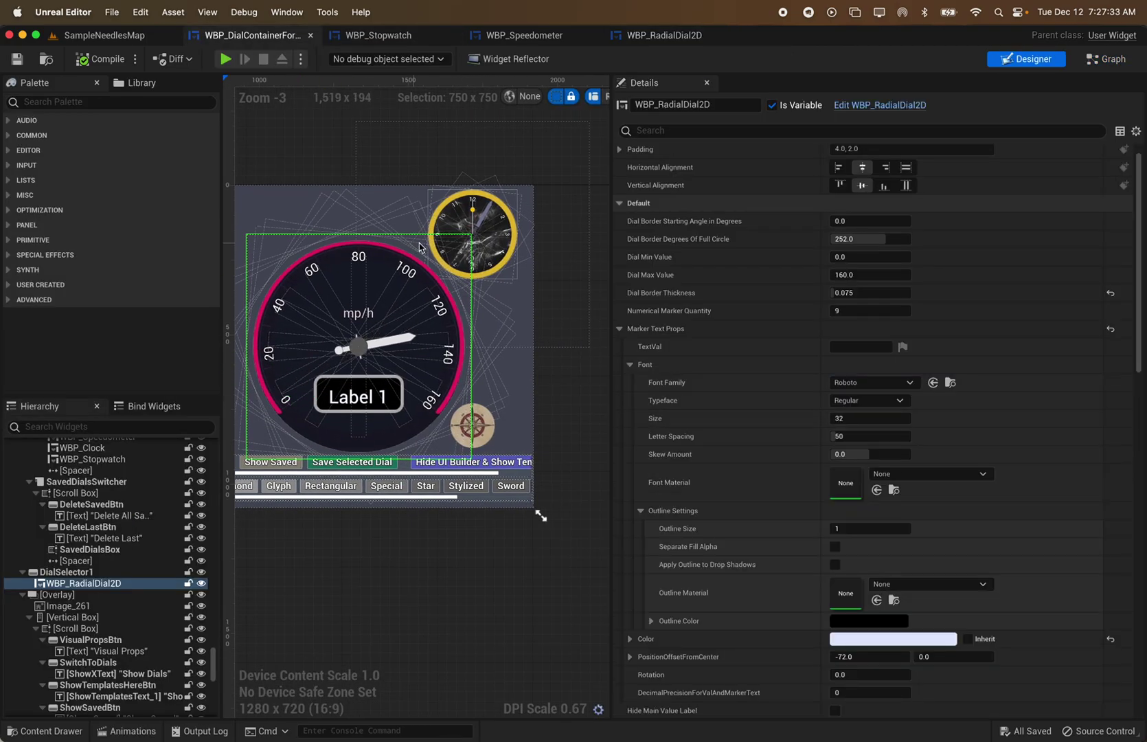
left_click(505, 217)
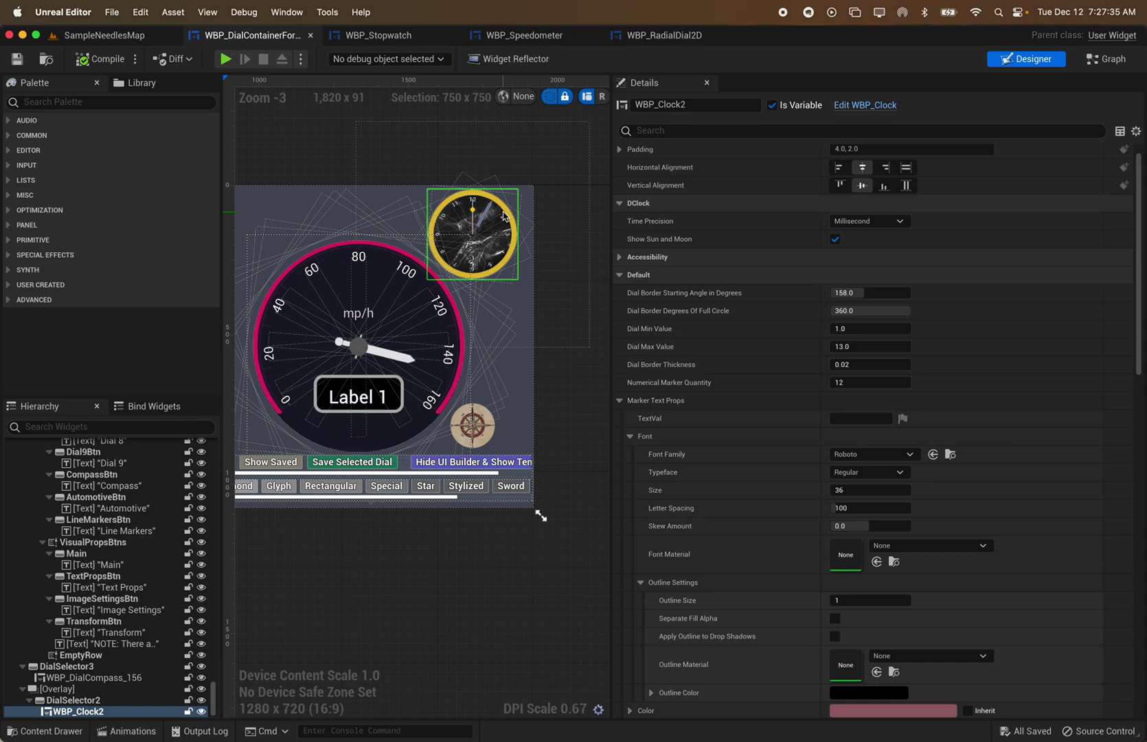
left_click(471, 425)
left_click(690, 39)
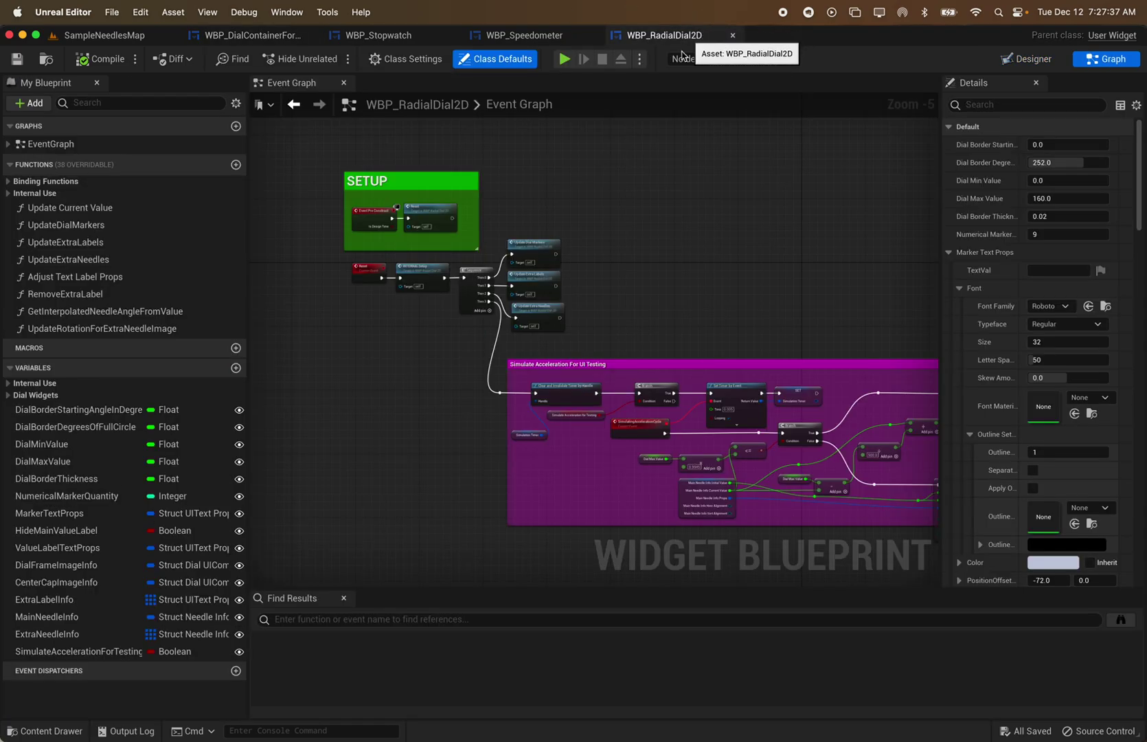
Examine the Adjust Text Label Props and RemoveExtraLabel function graphs of WBP_RadialDial2D.
scroll(445, 316, "up", 4)
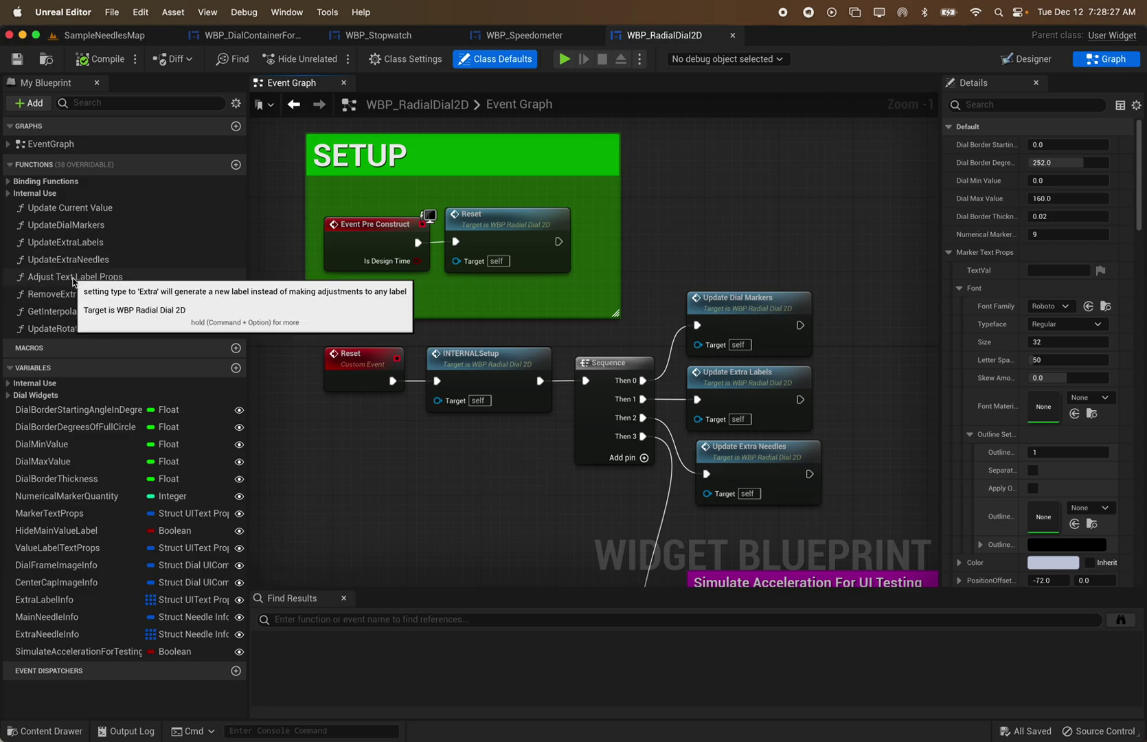
double_click(72, 277)
right_click_drag(716, 390, 711, 338)
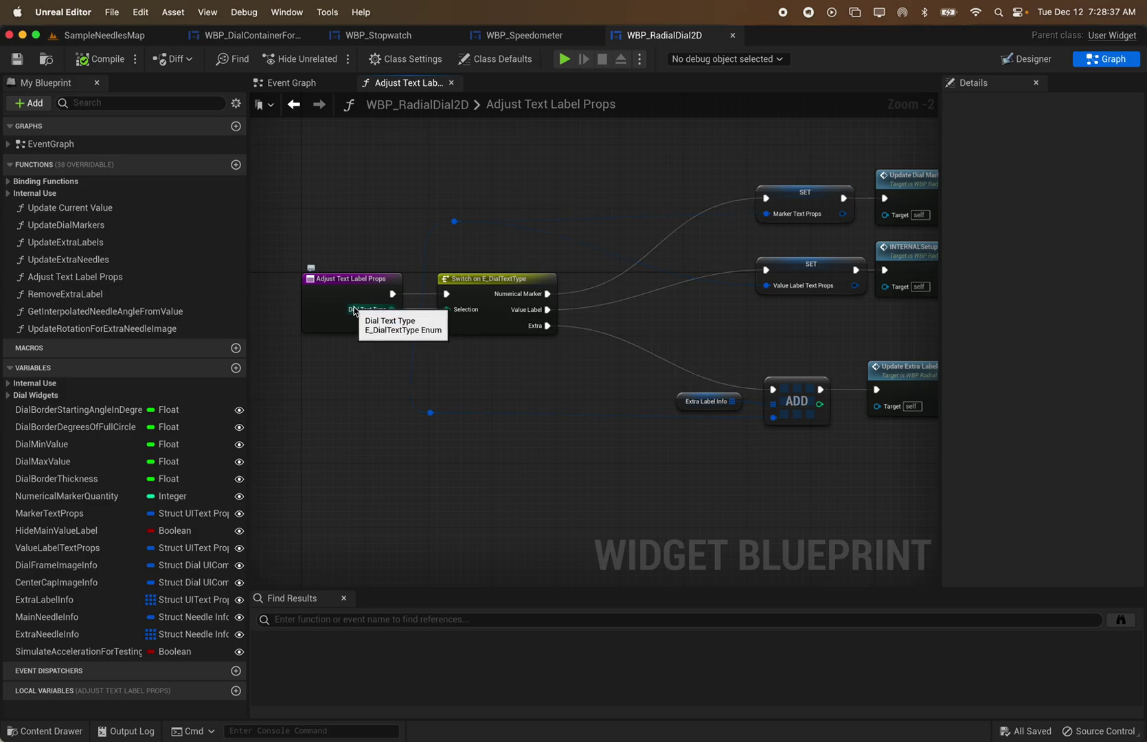
right_click_drag(704, 335, 686, 297)
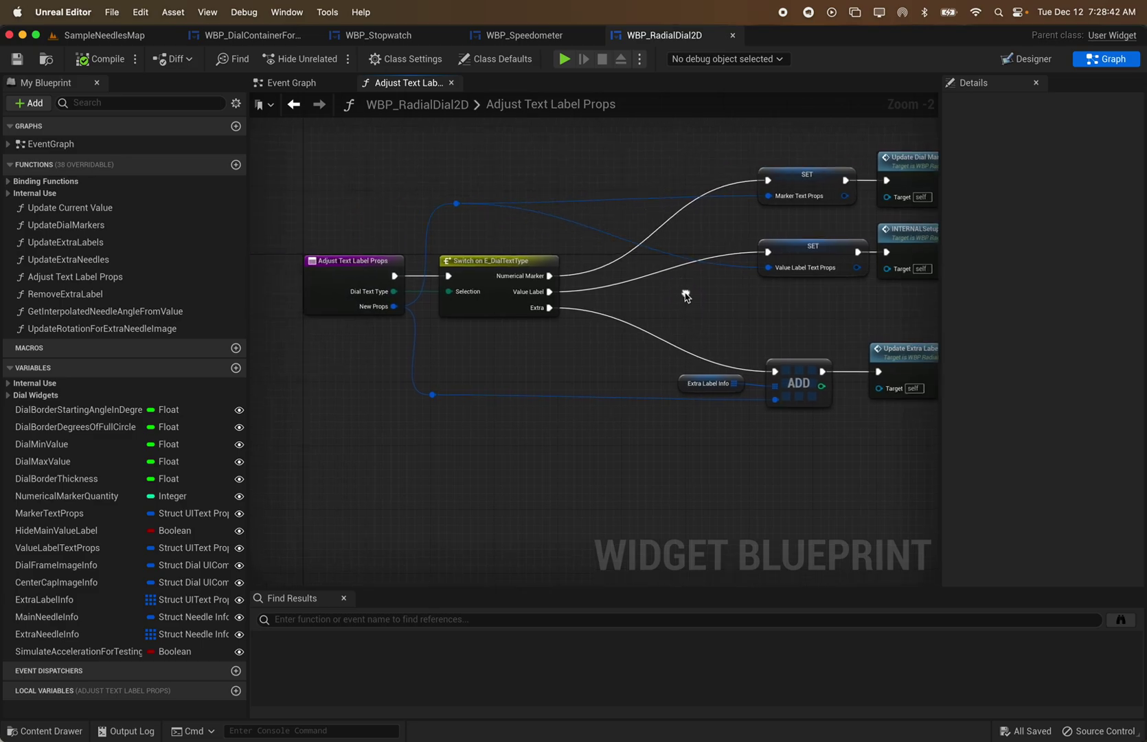
double_click(94, 295)
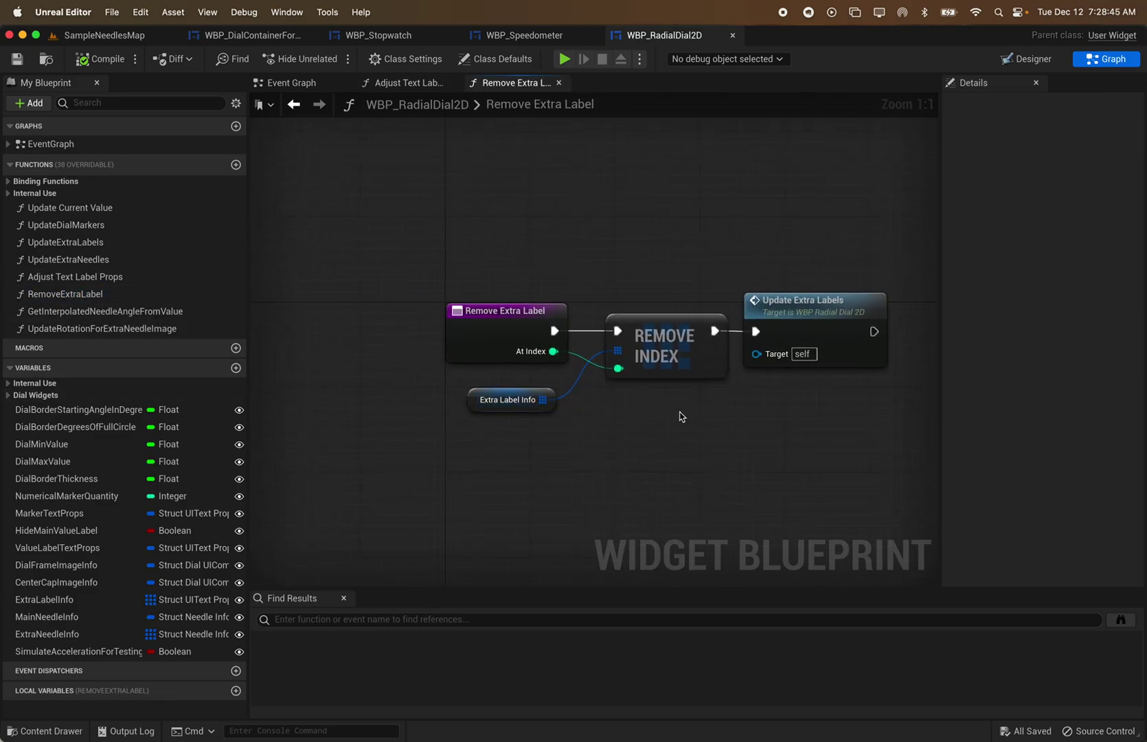
right_click_drag(682, 417, 627, 415)
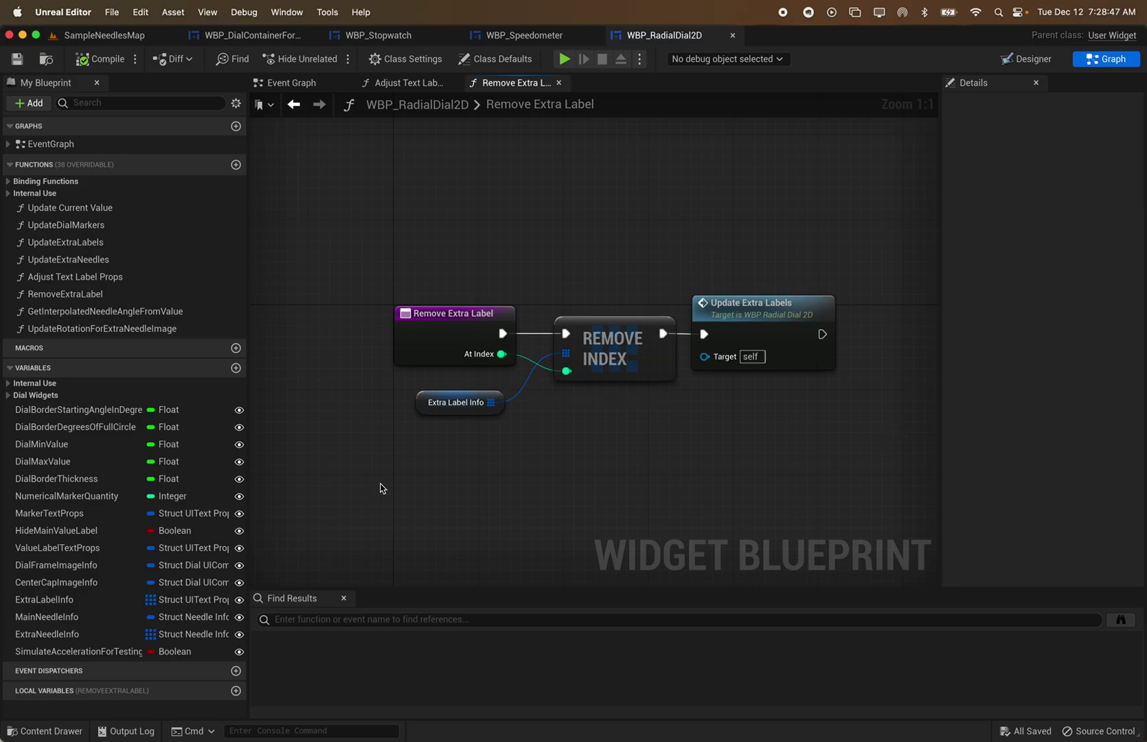
View the GetInterpolatedNeedleAngleFromValue and UpdateRotationForExtraNeedleImage function graphs, and expand the Dial Widgets and Internal Use variable categories.
double_click(98, 313)
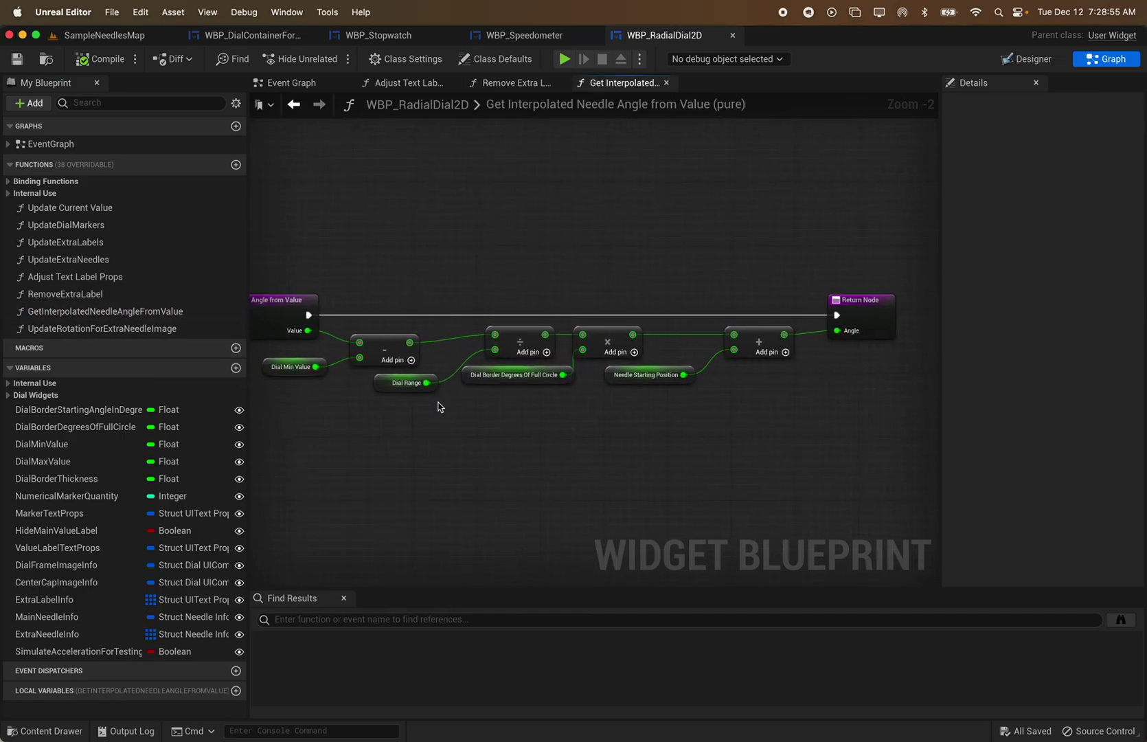
double_click(83, 332)
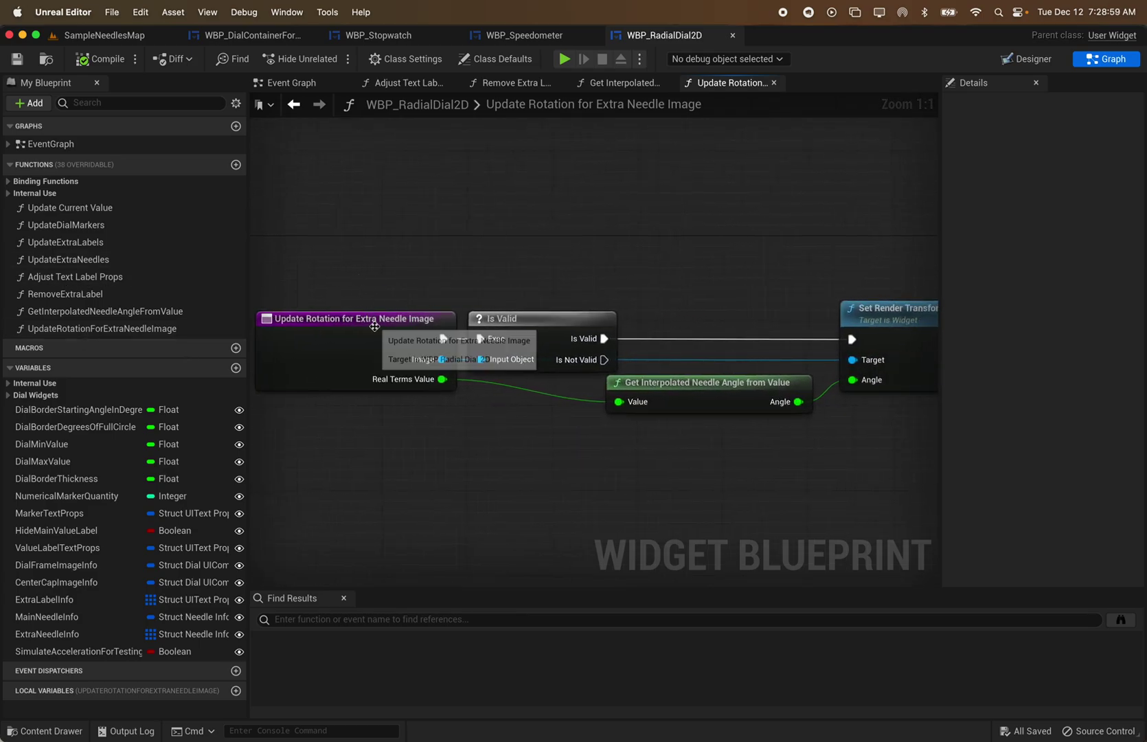
right_click_drag(622, 455, 563, 443)
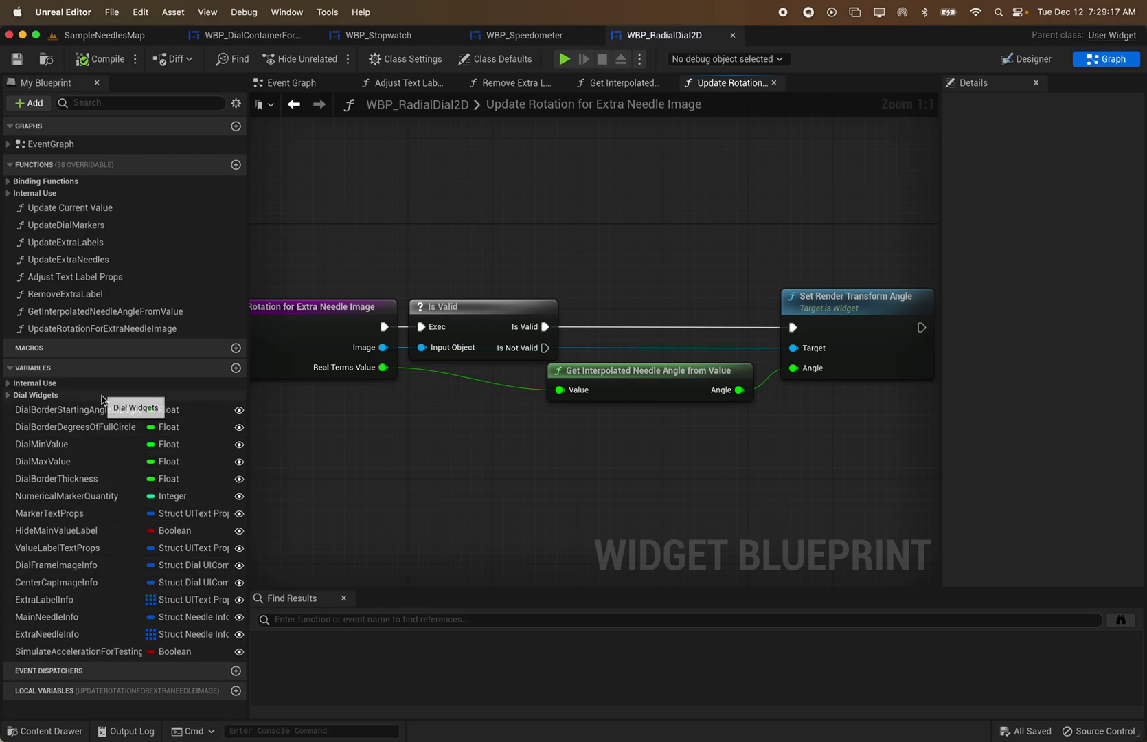
left_click(8, 396)
left_click(8, 383)
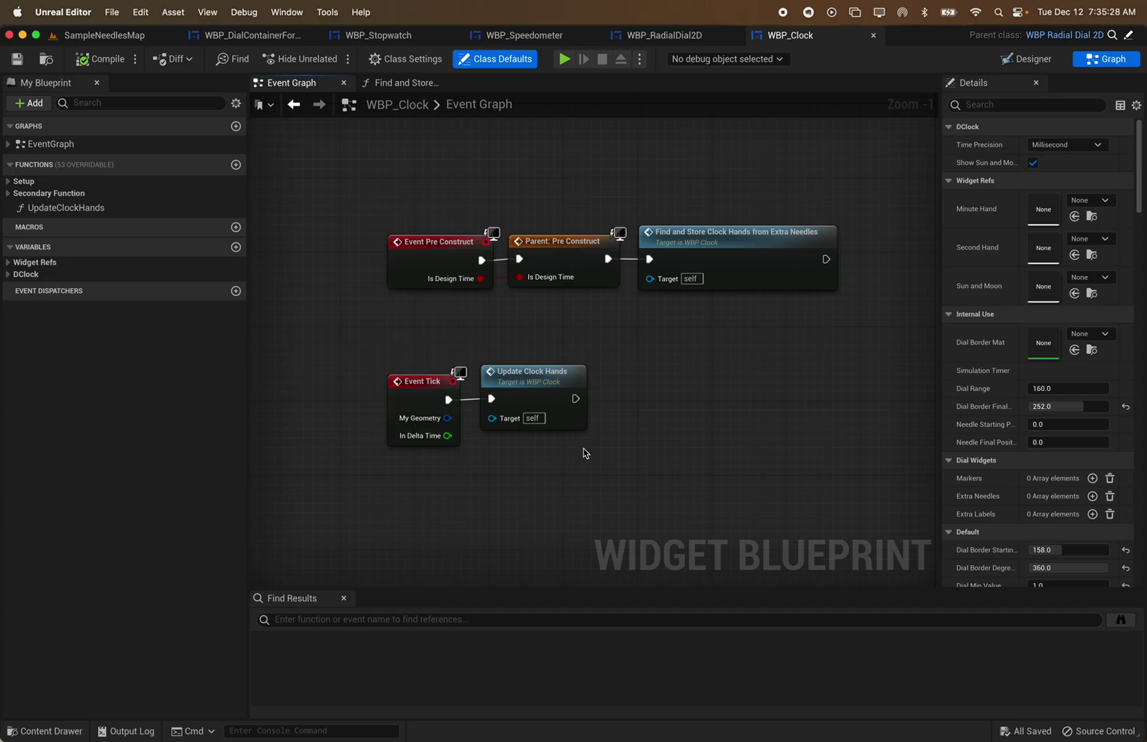
Open Find and Store Clock Hands from Extra Needles from WBP_Clock's event graph and examine its minute hand nodes.
right_click_drag(650, 337, 618, 340)
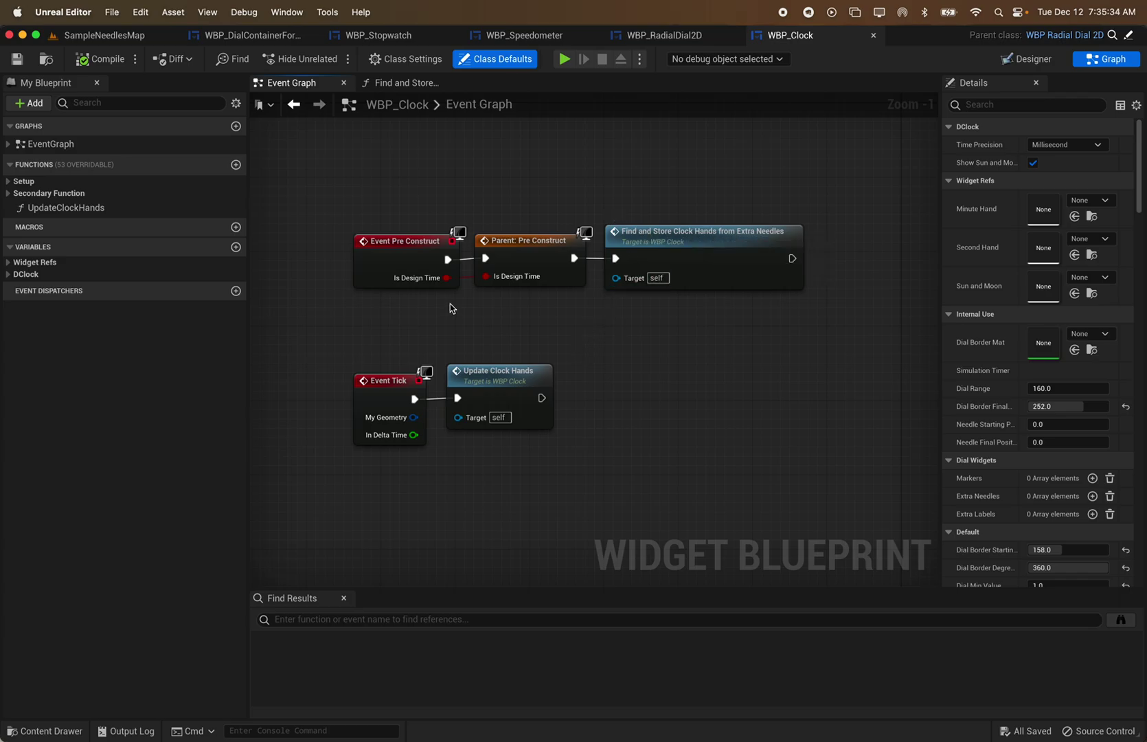
double_click(689, 252)
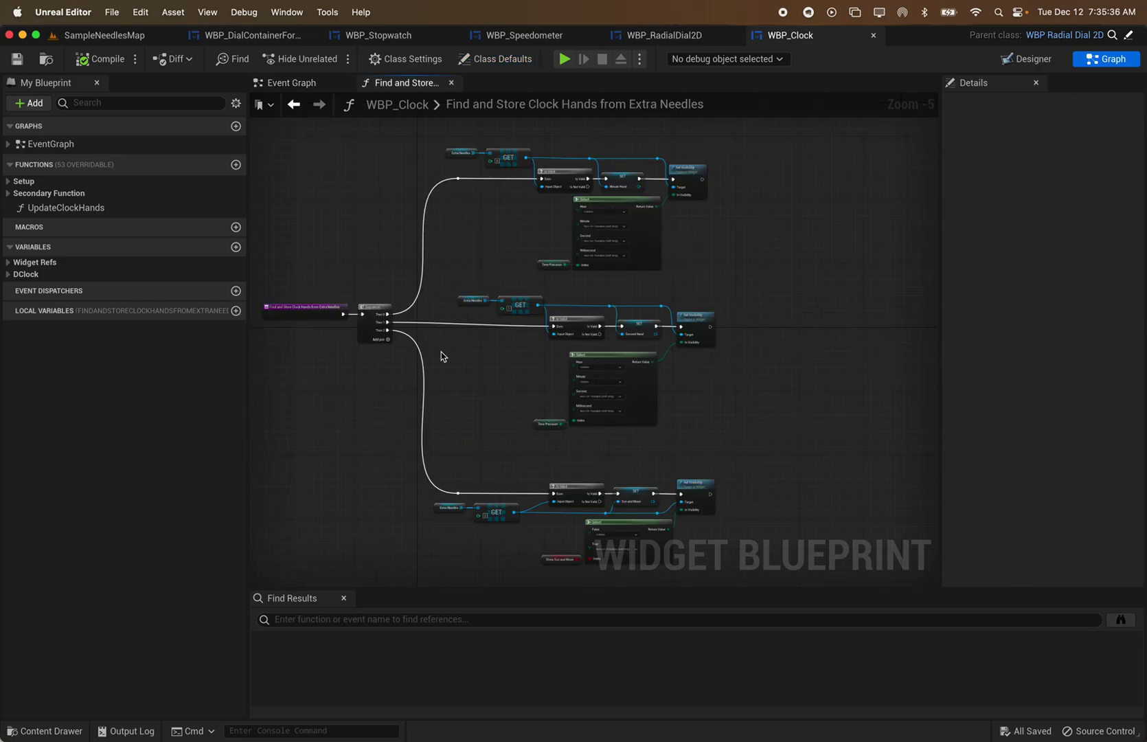
scroll(450, 352, "up", 5)
right_click_drag(490, 312, 383, 460)
scroll(382, 460, "down", 1)
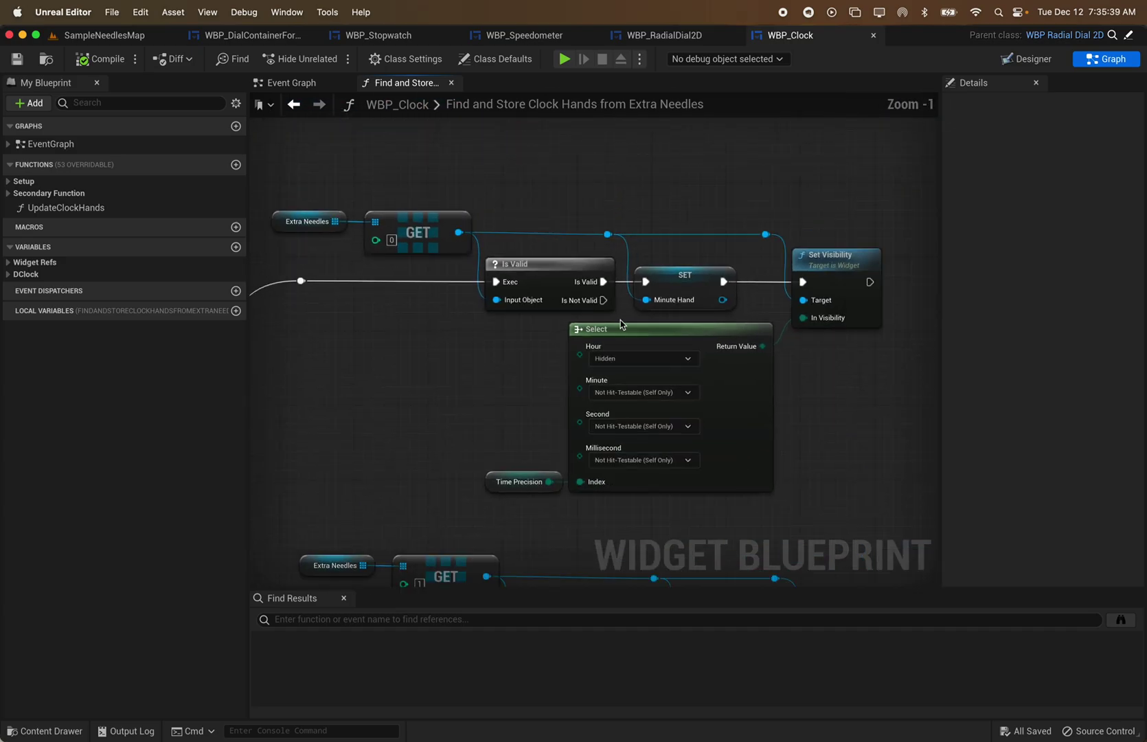
Show the root WBP_Clock widget's details in the designer, with Dial Widgets, Internal Use and Widget Refs collapsed.
left_click(1016, 60)
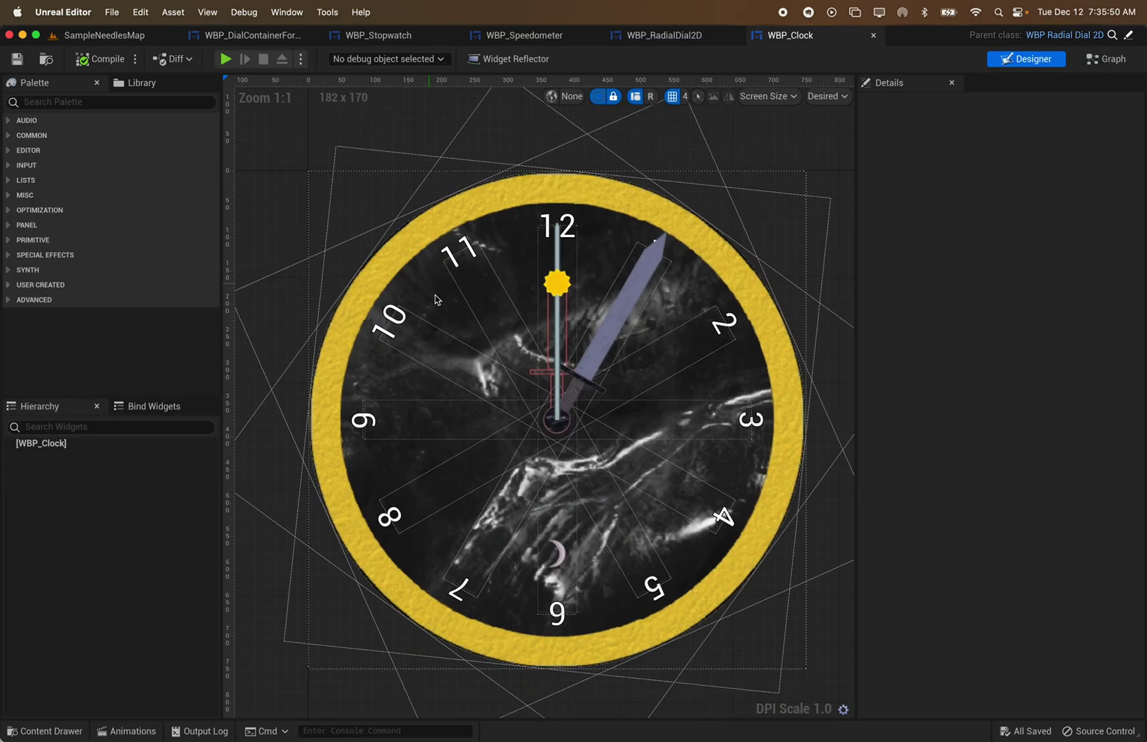
left_click(92, 444)
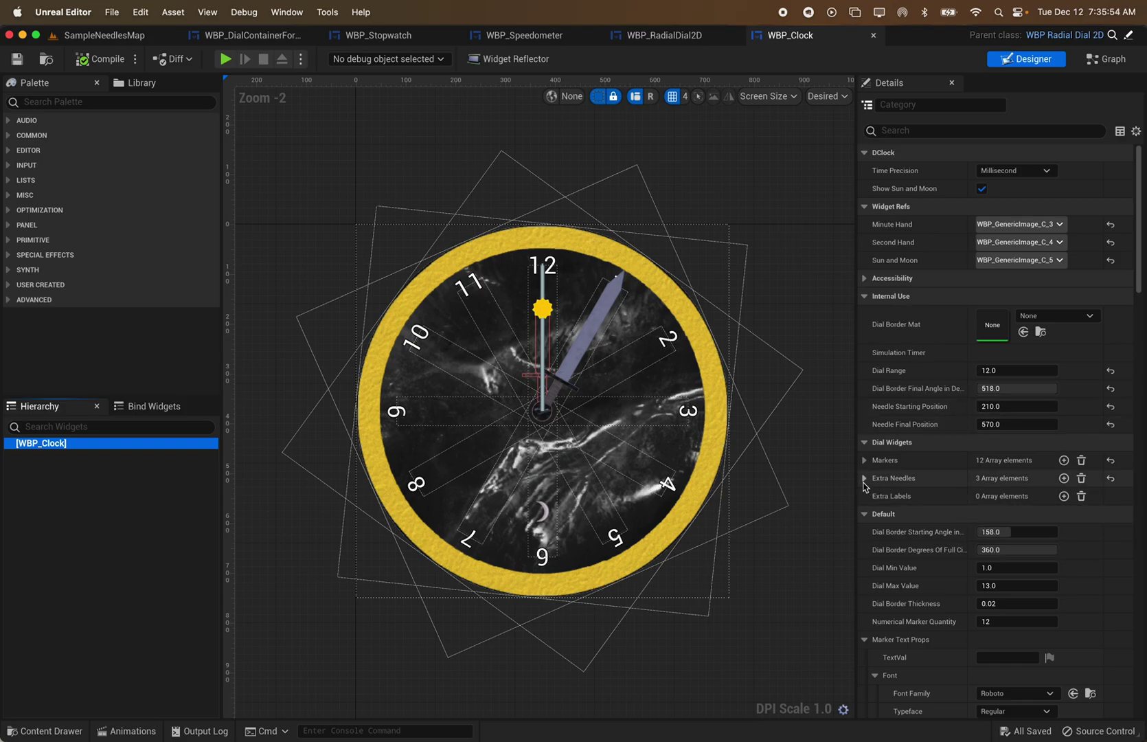
left_click(864, 442)
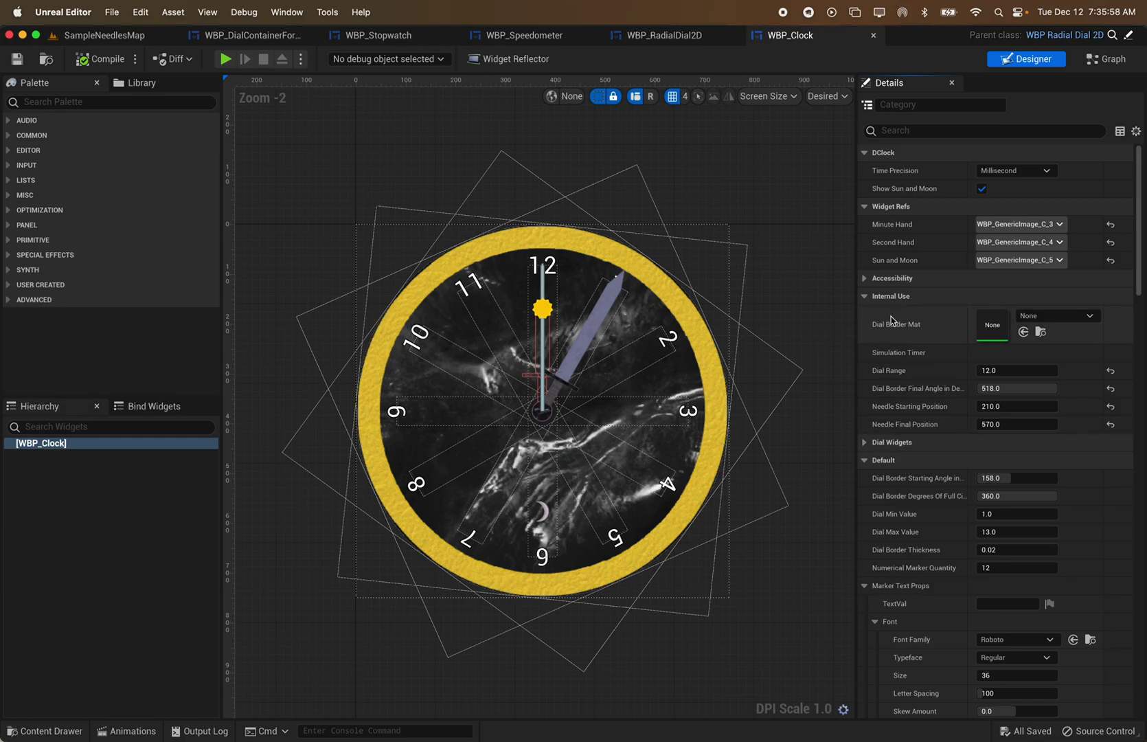
left_click(865, 296)
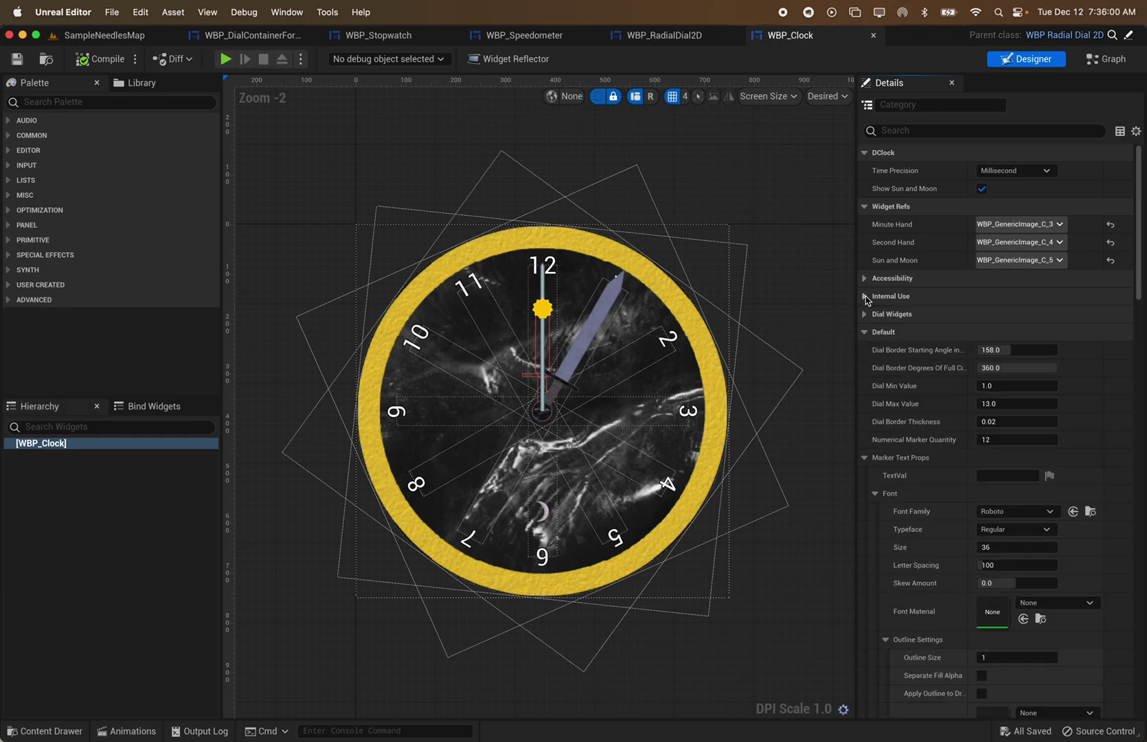
left_click(865, 208)
scroll(952, 435, "down", 1)
scroll(946, 343, "up", 1)
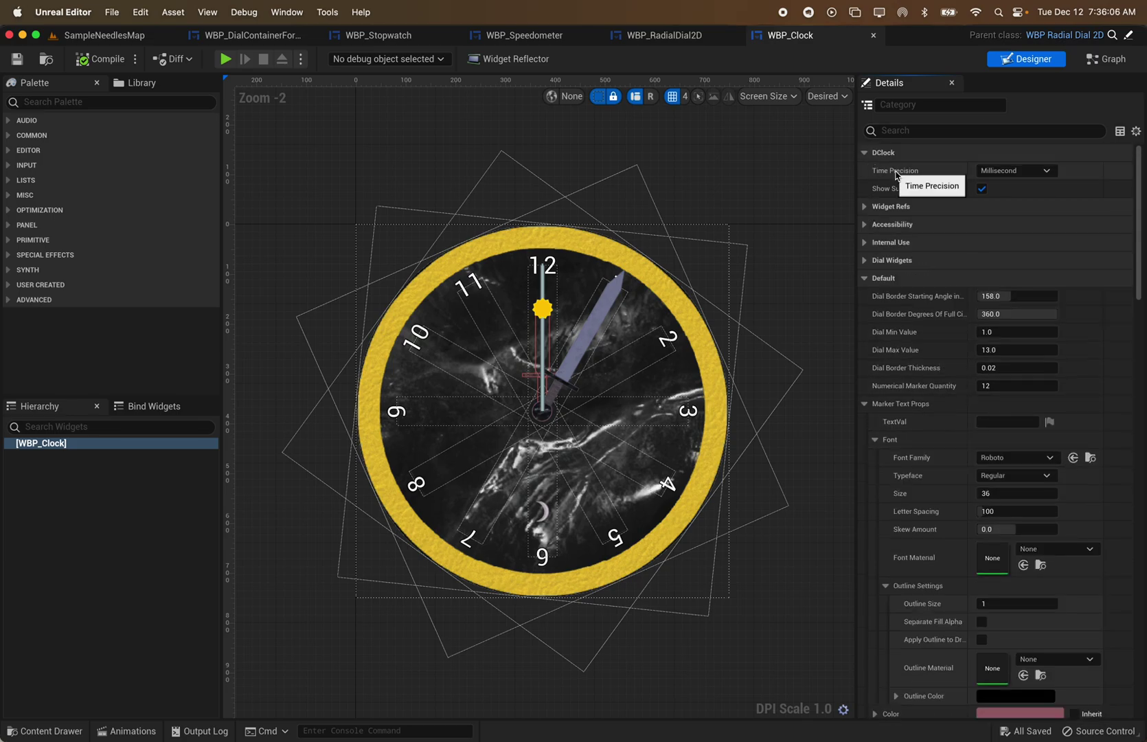
Set the clock's Time Precision to Second and compile the blueprint.
left_click(1031, 170)
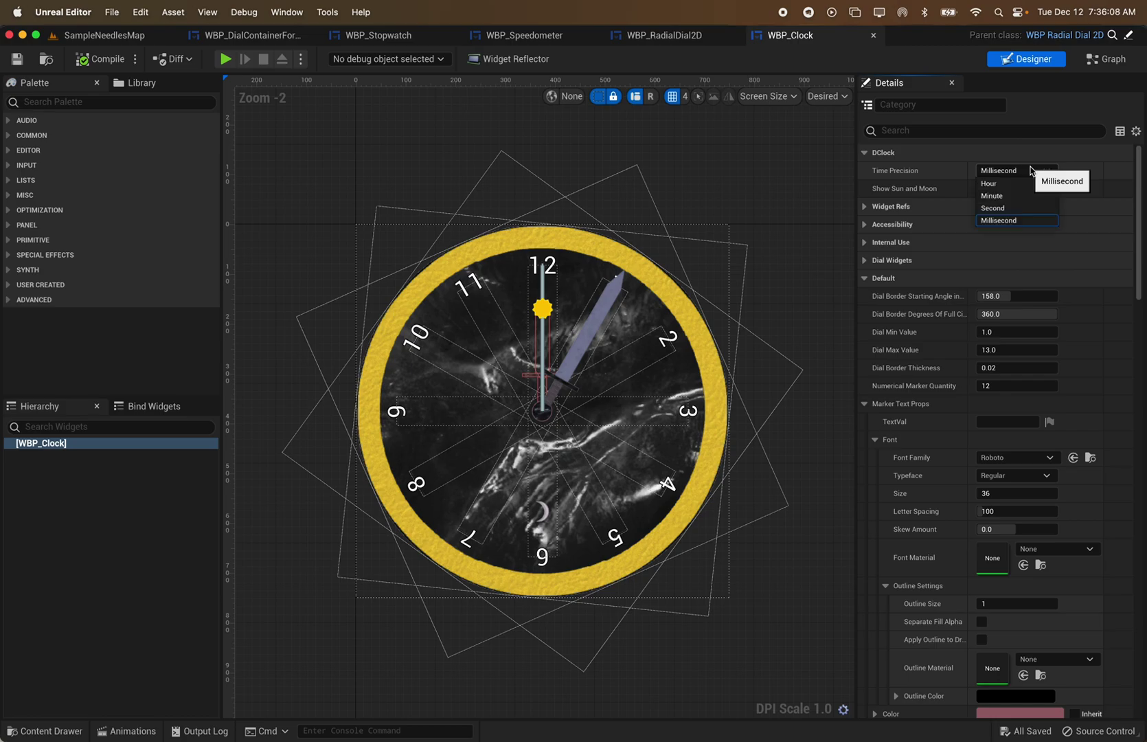
left_click(1017, 203)
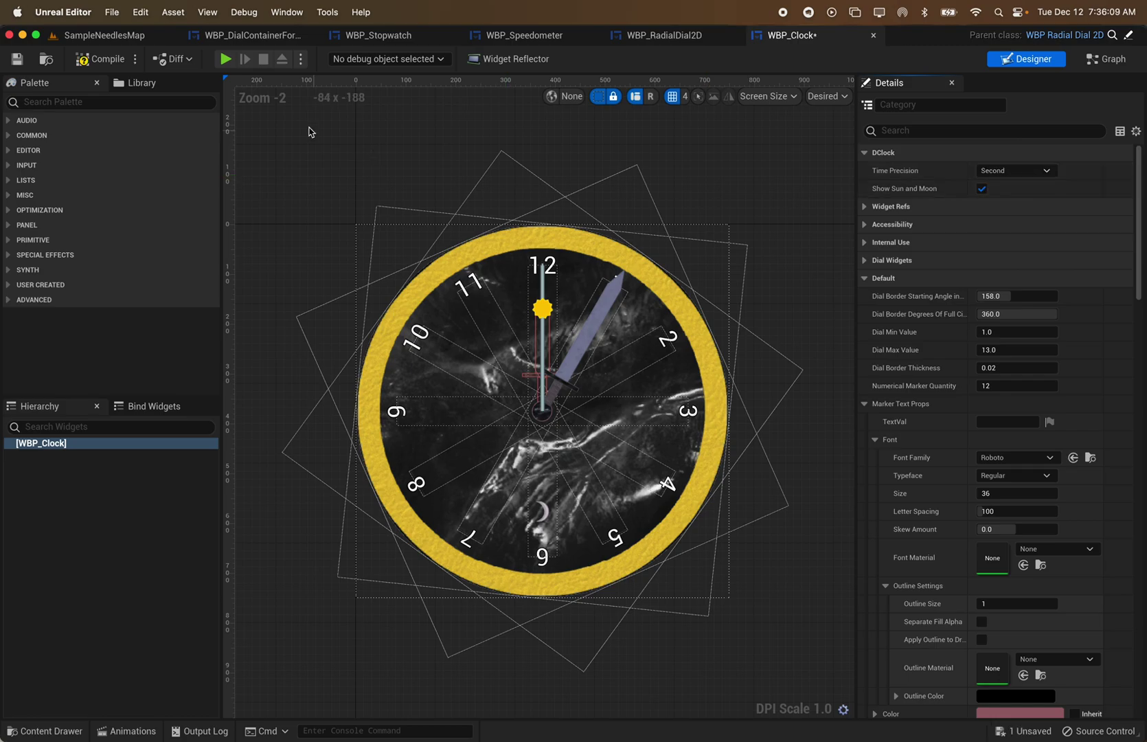
left_click(102, 61)
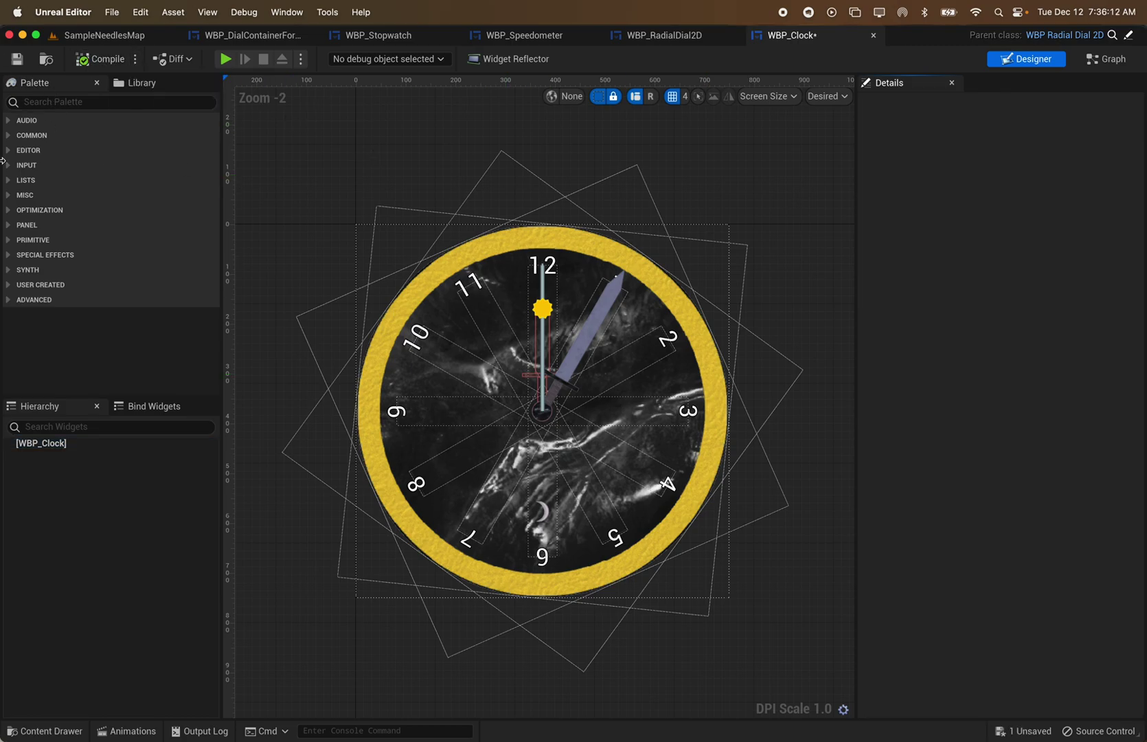
Reselect the root WBP_Clock widget and try the Minute and Hour settings for its Time Precision.
left_click(92, 445)
left_click(1023, 172)
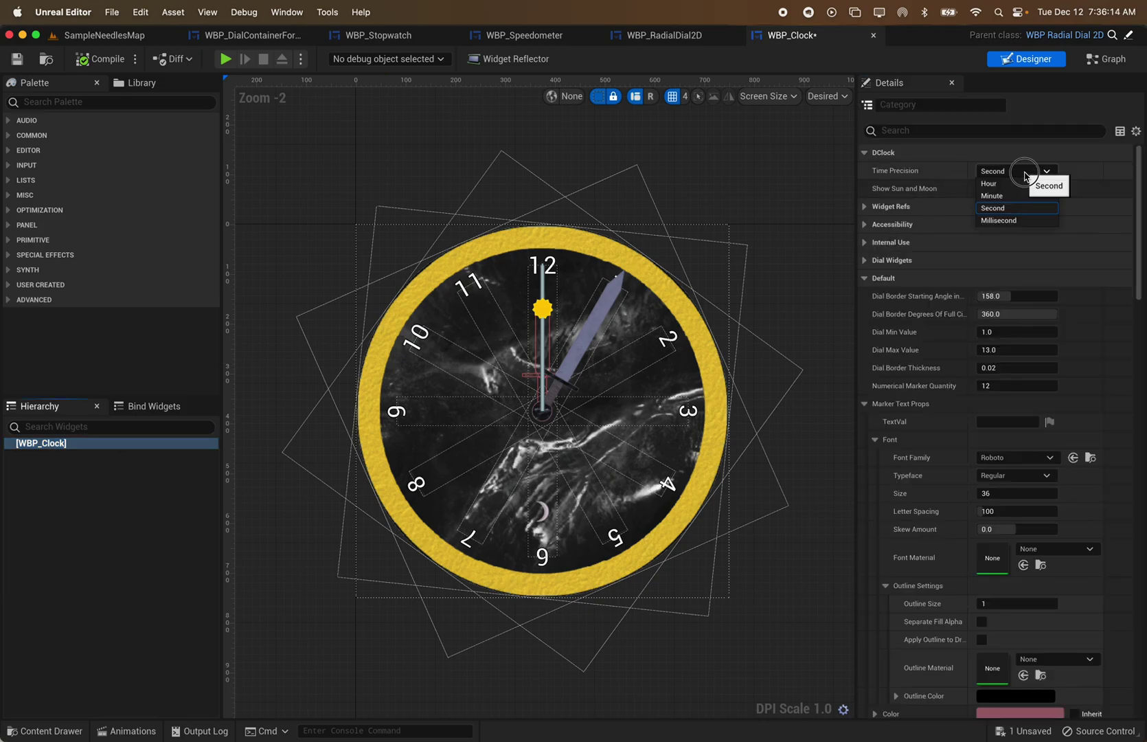
left_click(993, 196)
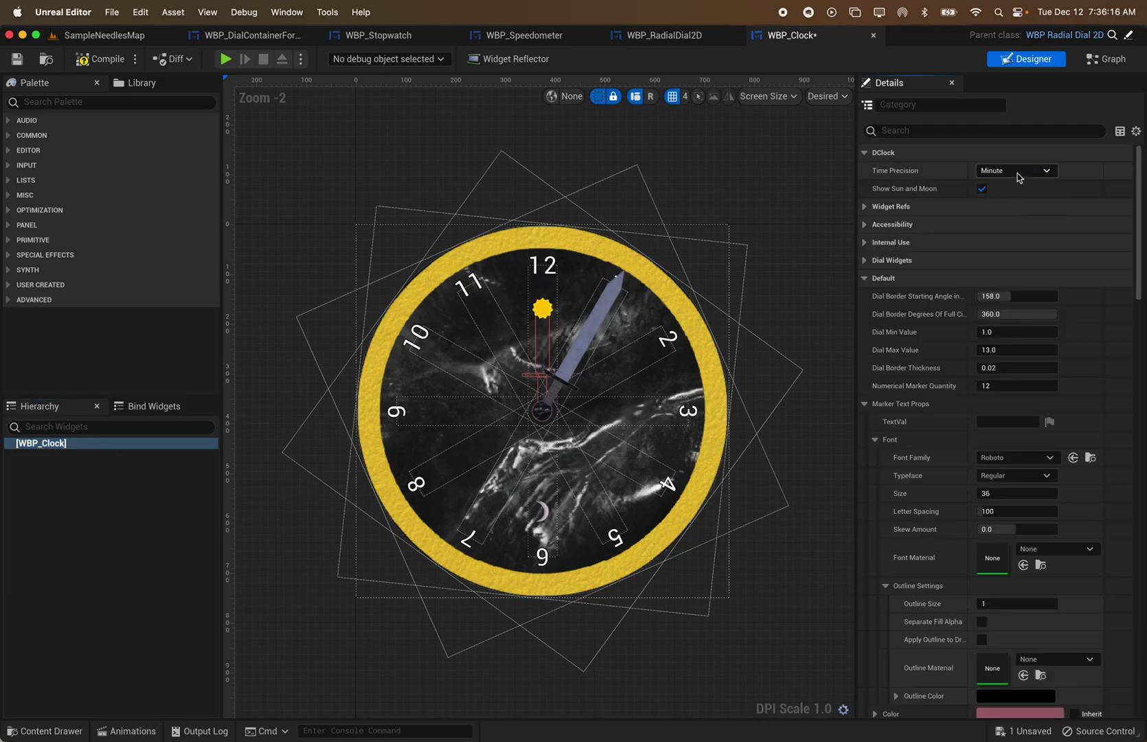
left_click(1017, 173)
left_click(1017, 183)
Set the clock's Time Precision to Millisecond, then save and compile the blueprint.
left_click(1017, 172)
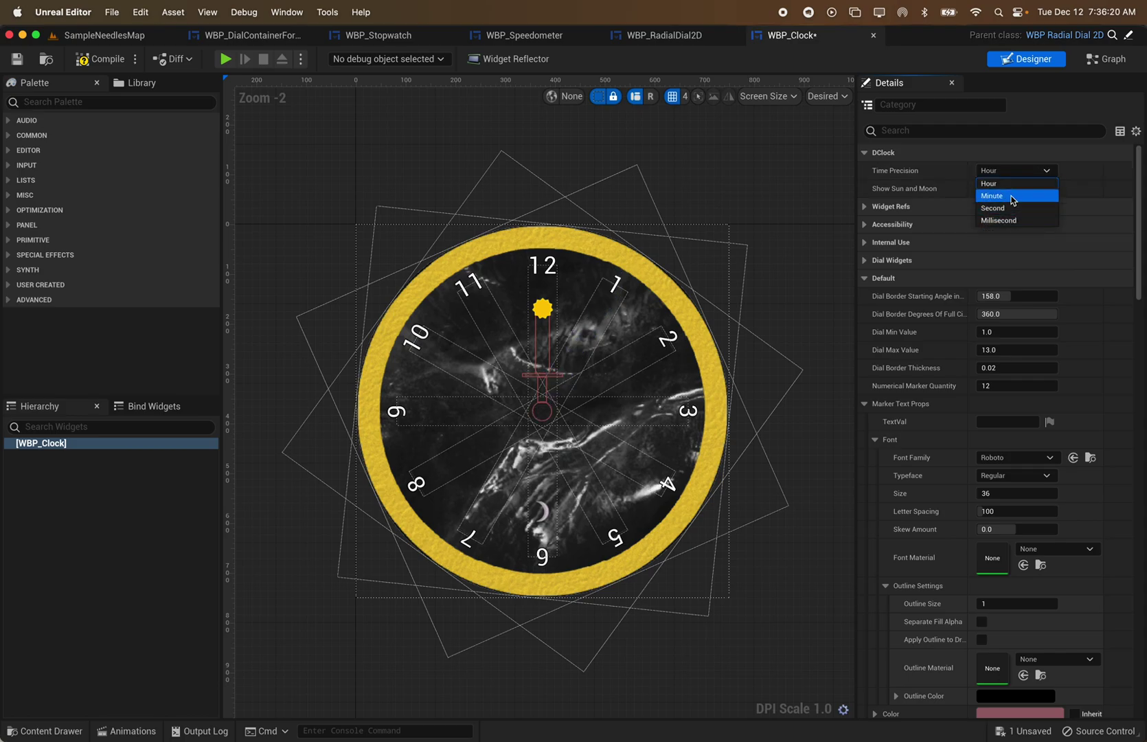
left_click(1017, 221)
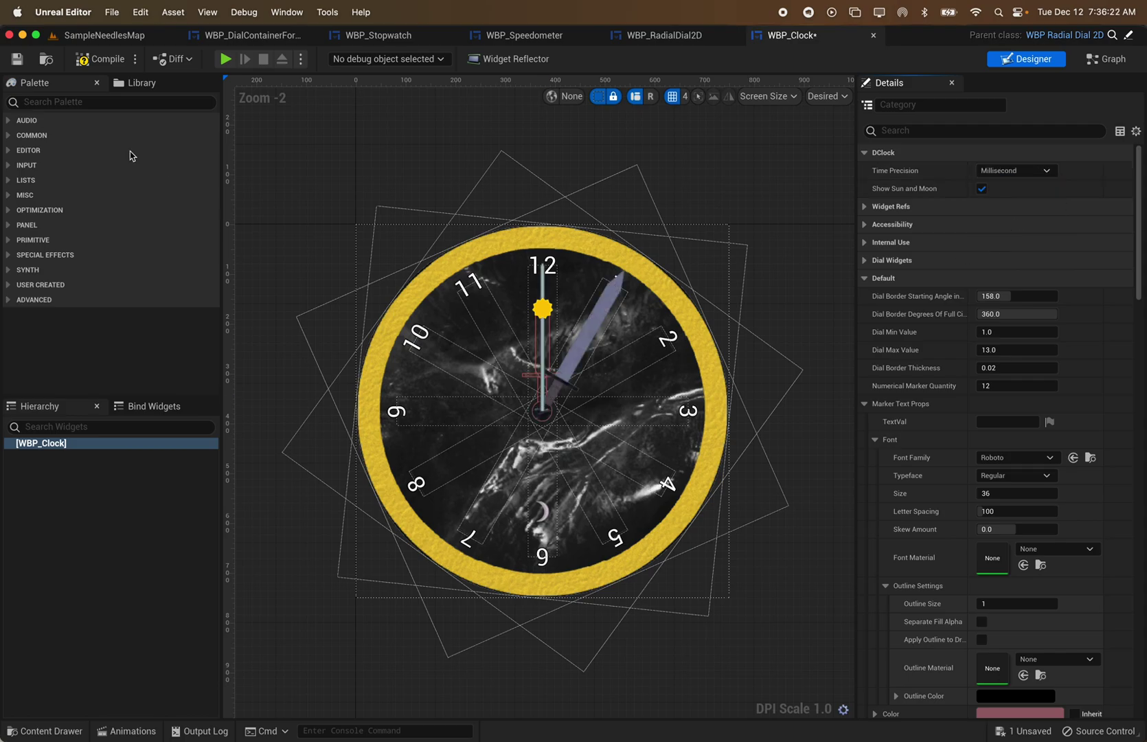
left_click(17, 59)
left_click(99, 60)
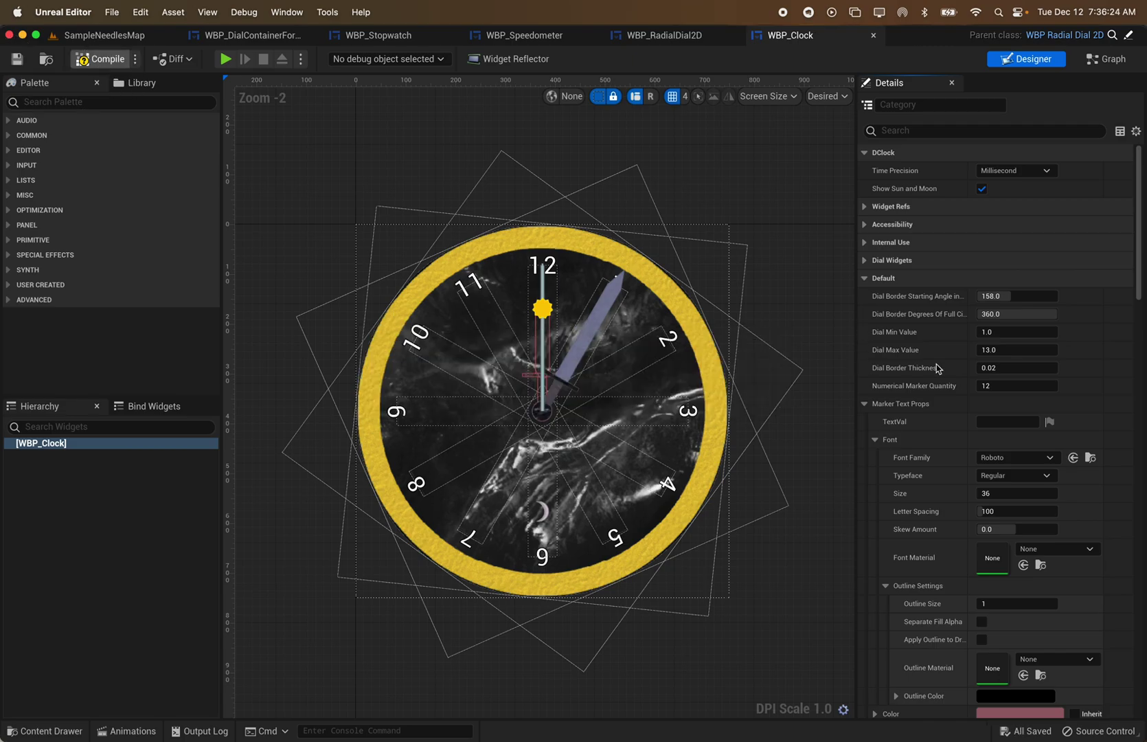
Review the clock's Main Needle Info properties and the Index 0 entry of its Extra Needle Info.
left_click(42, 444)
scroll(944, 350, "down", 2)
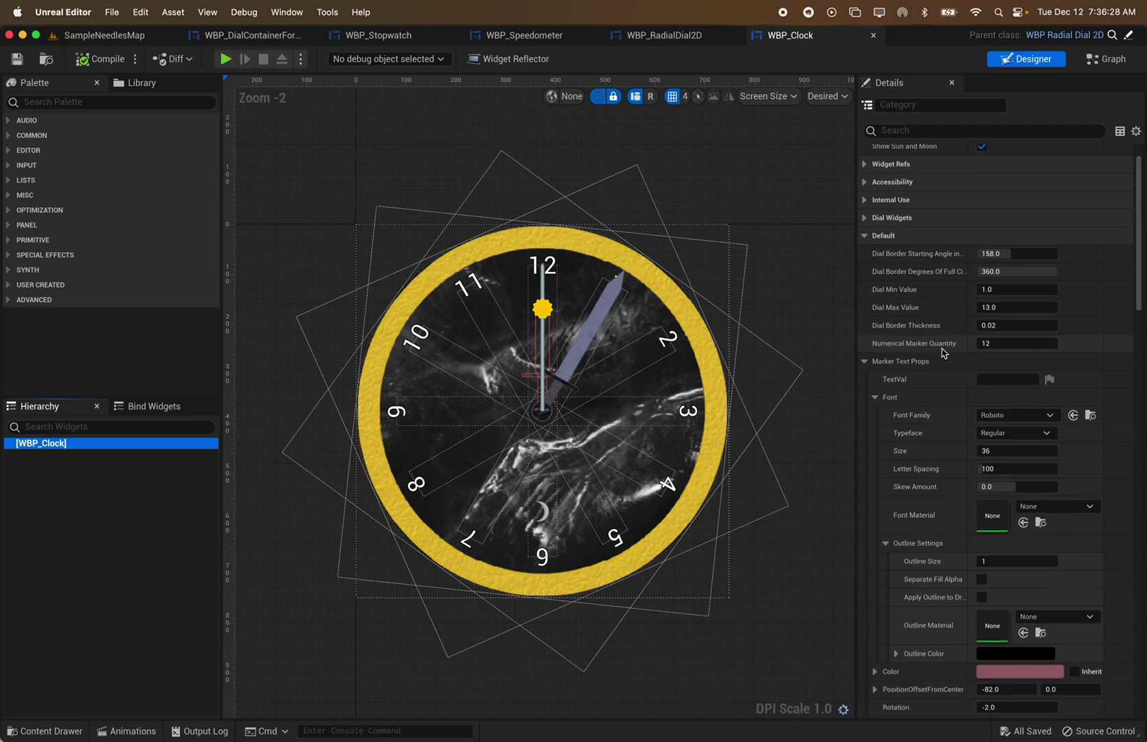
scroll(944, 352, "down", 15)
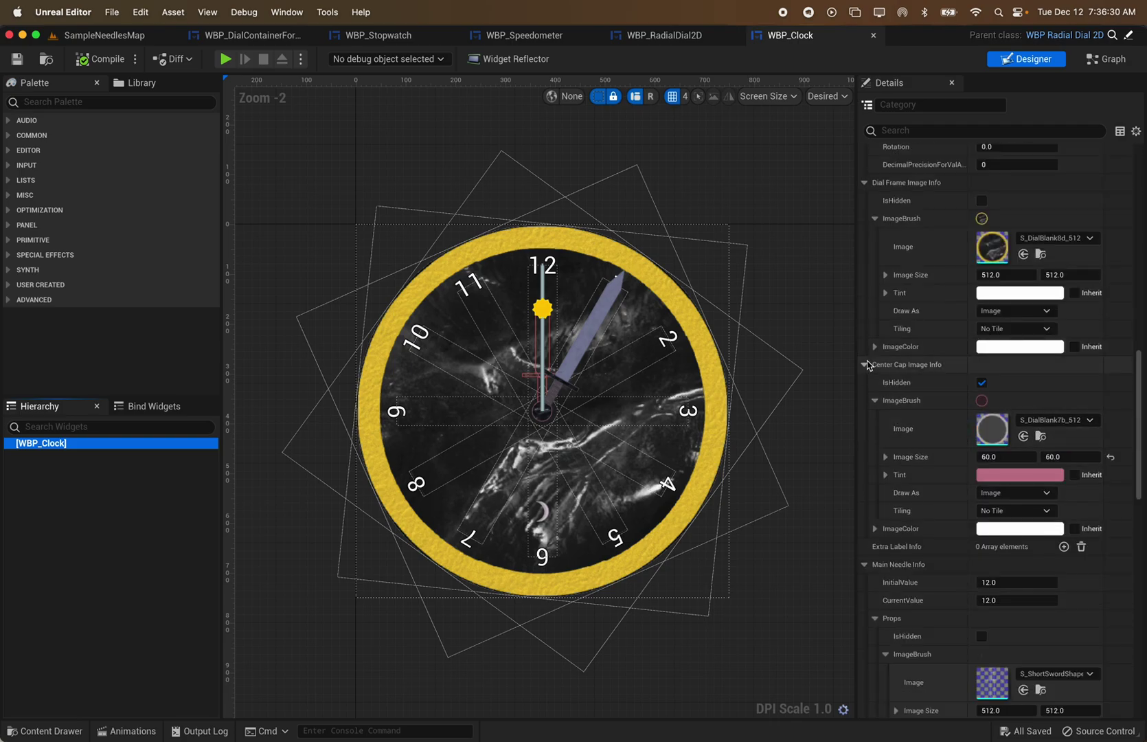
left_click(864, 365)
left_click(865, 400)
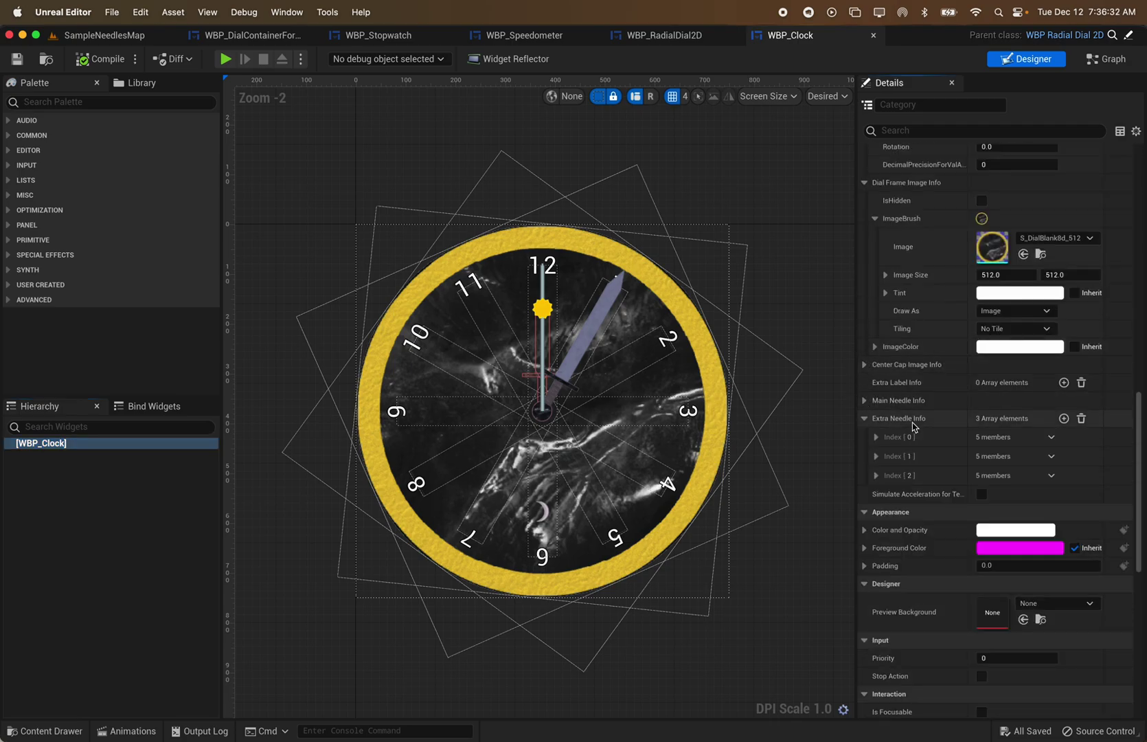
left_click(865, 401)
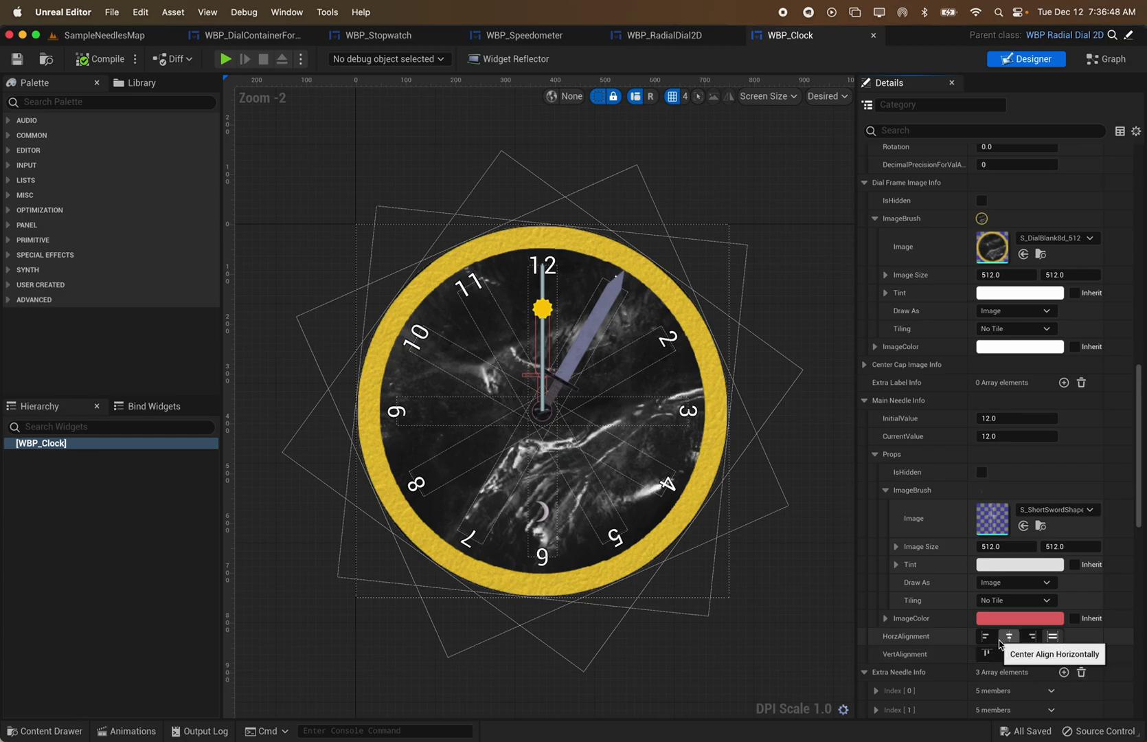
left_click(865, 401)
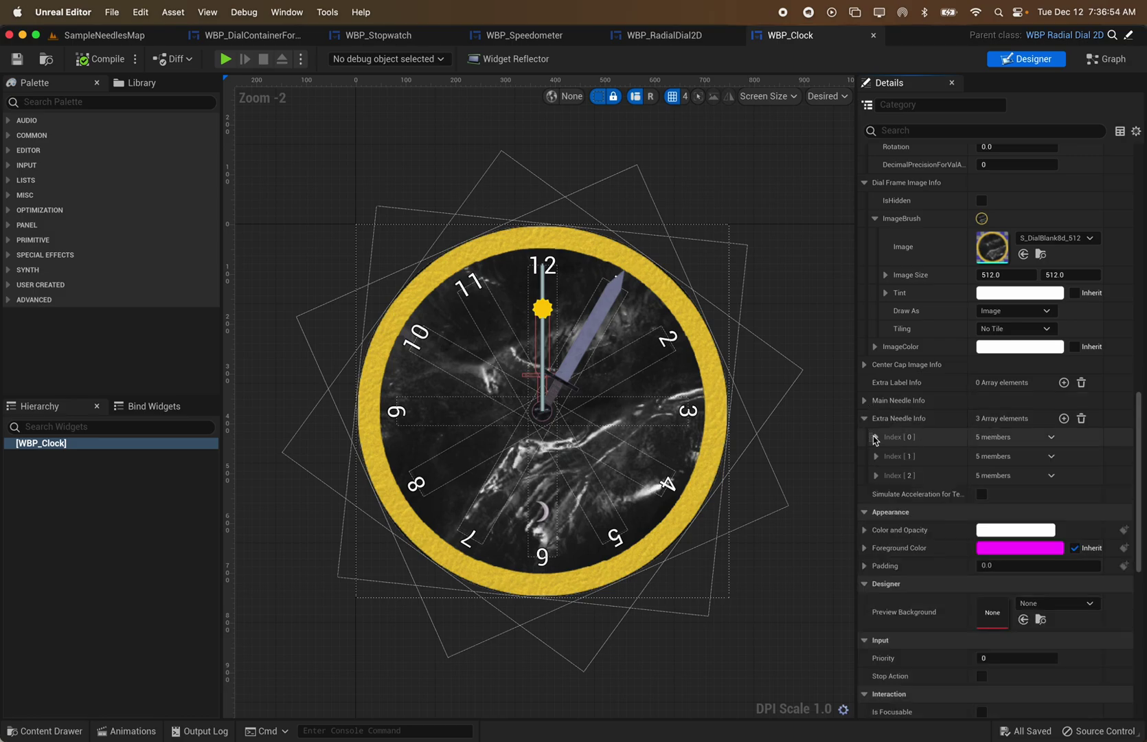
left_click(877, 438)
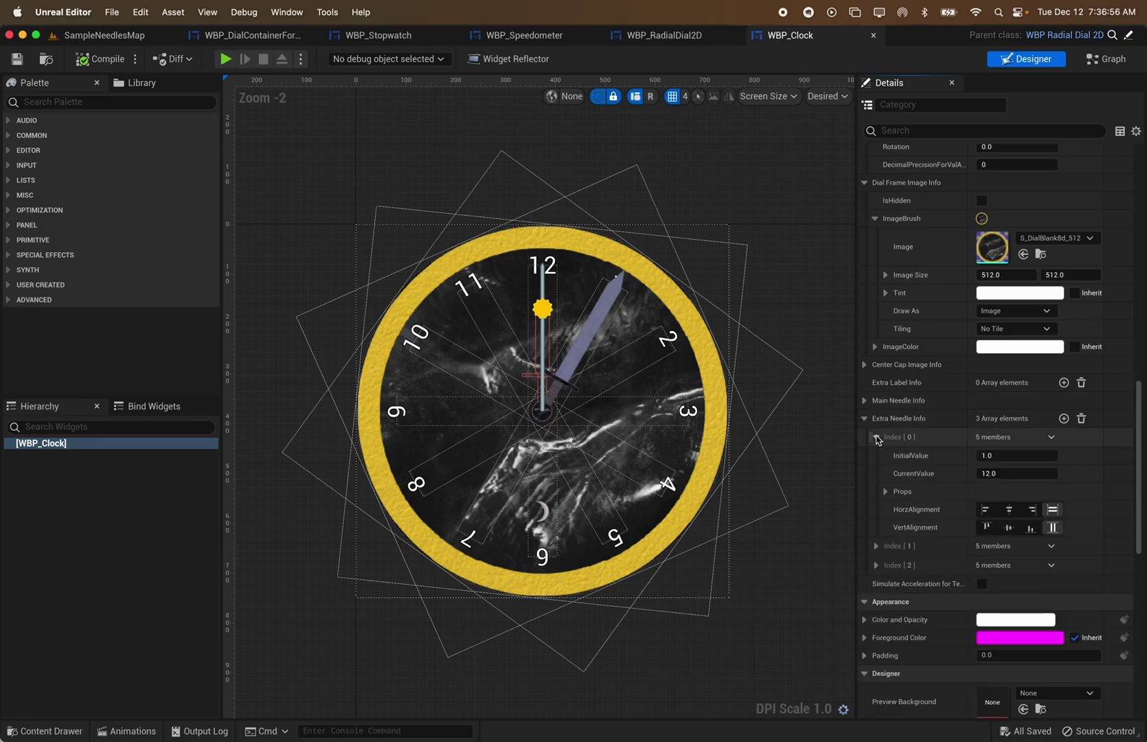
left_click(876, 438)
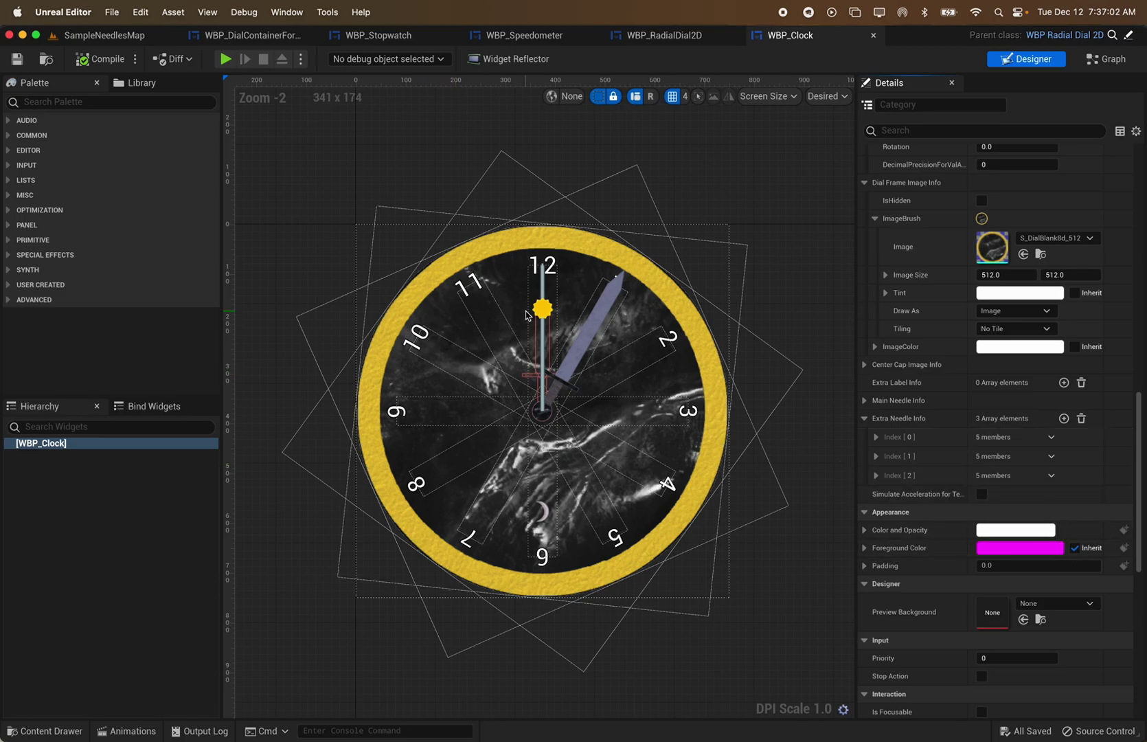
Return to the clock's function graph and examine how Time Precision controls the minute hand's visibility.
left_click(1102, 59)
right_click_drag(287, 379, 595, 296)
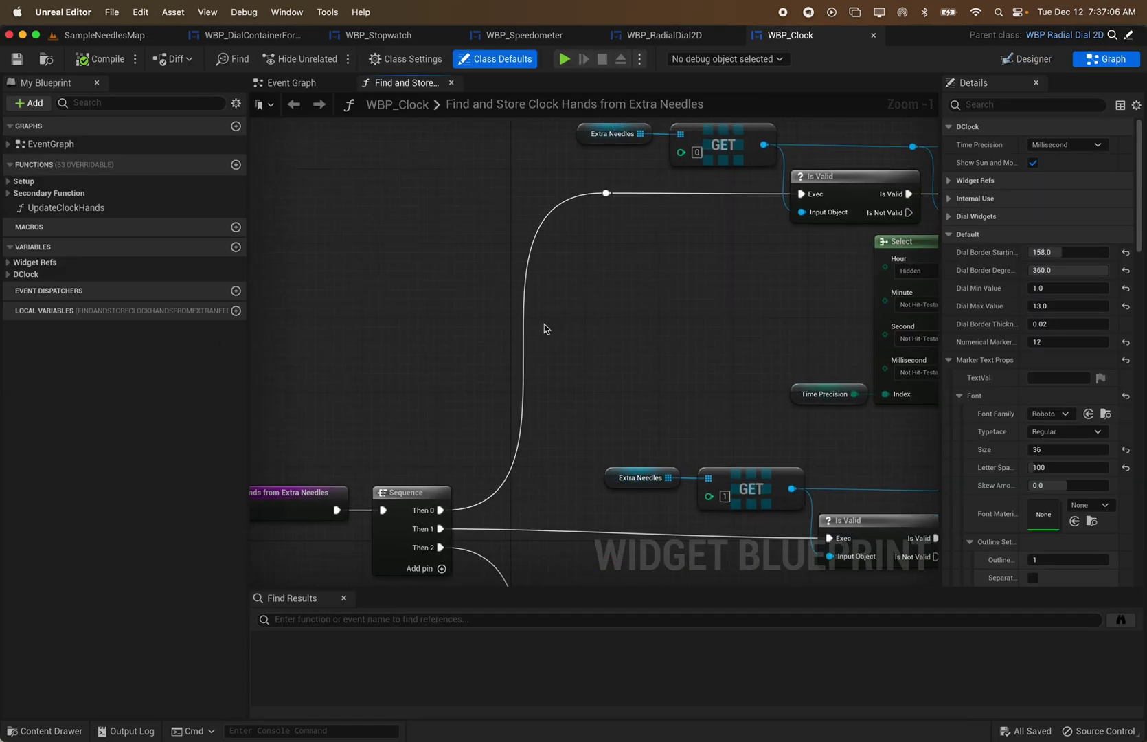
right_click_drag(676, 235, 520, 313)
right_click_drag(602, 311, 527, 296)
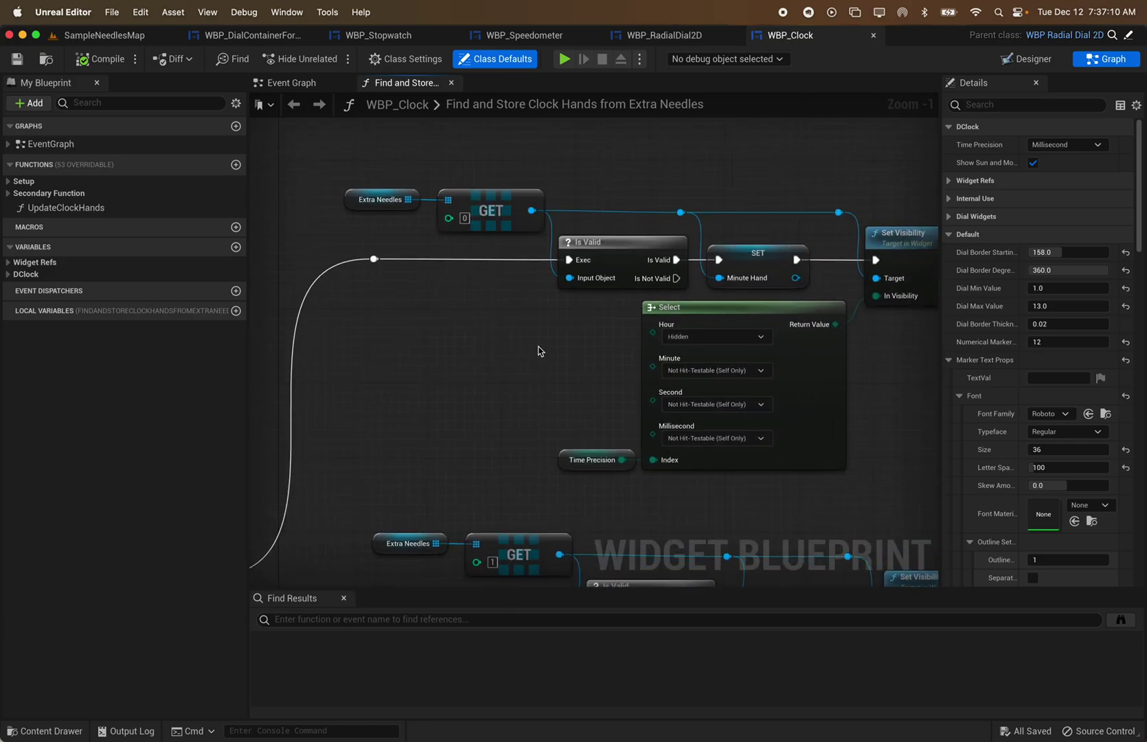
right_click_drag(537, 344, 398, 327)
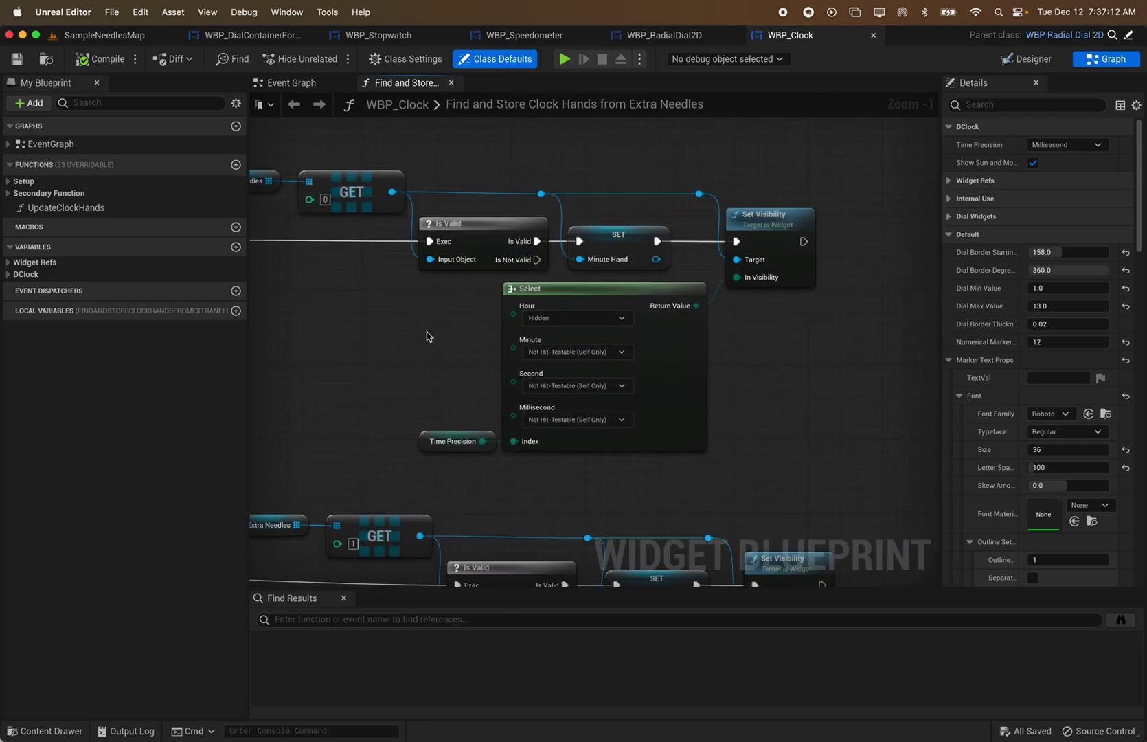
Trace the Find and Store Clock Hands from Extra Needles graph back to its entry and Sequence nodes.
right_click_drag(420, 345, 565, 126)
right_click_drag(508, 417, 934, 335)
right_click_drag(581, 363, 561, 586)
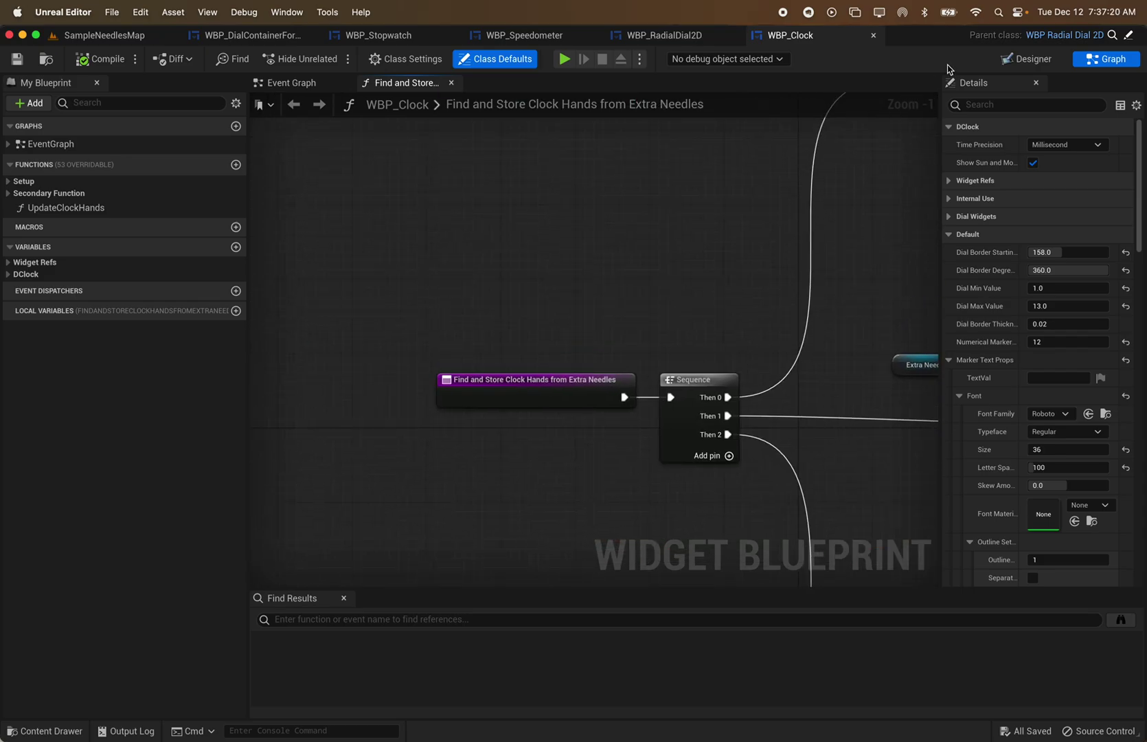
Return to the clock's event graph and open the Update Clock Hands function called by Event Tick.
left_click(291, 82)
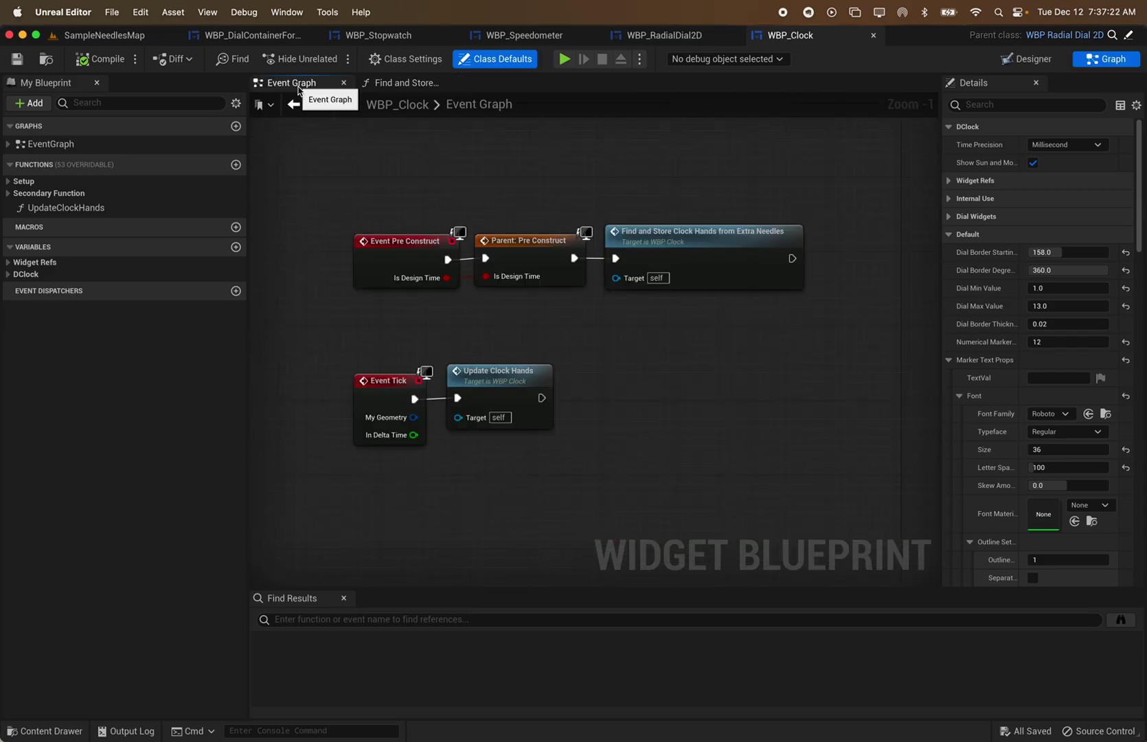
left_click(616, 344)
right_click_drag(616, 344, 618, 267)
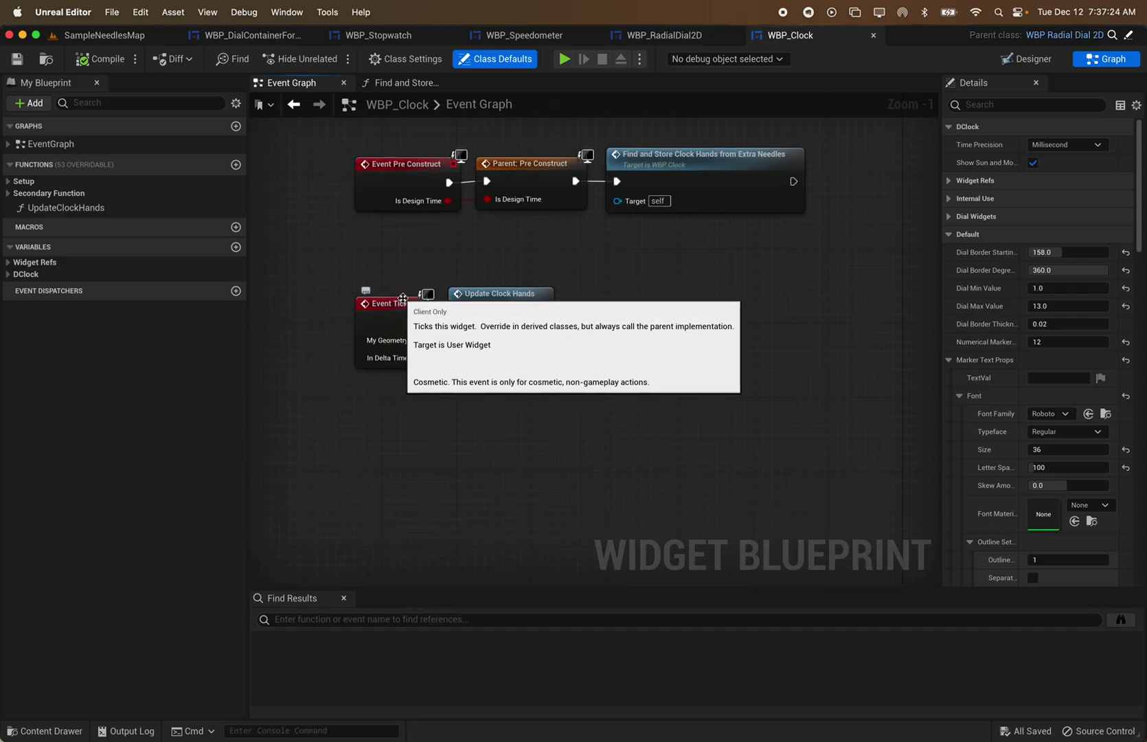
double_click(475, 295)
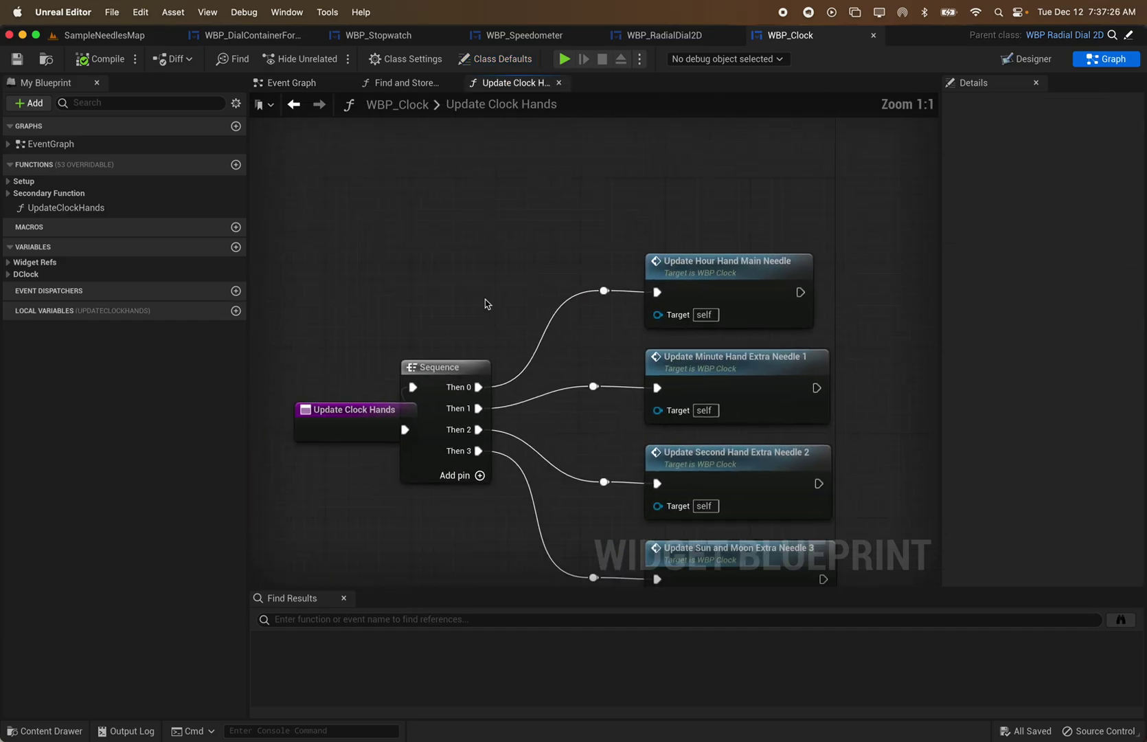
Move the Update Clock Hands entry node clear of the Sequence node and view the four hand update calls.
left_click_drag(479, 336, 435, 304)
left_click(510, 408)
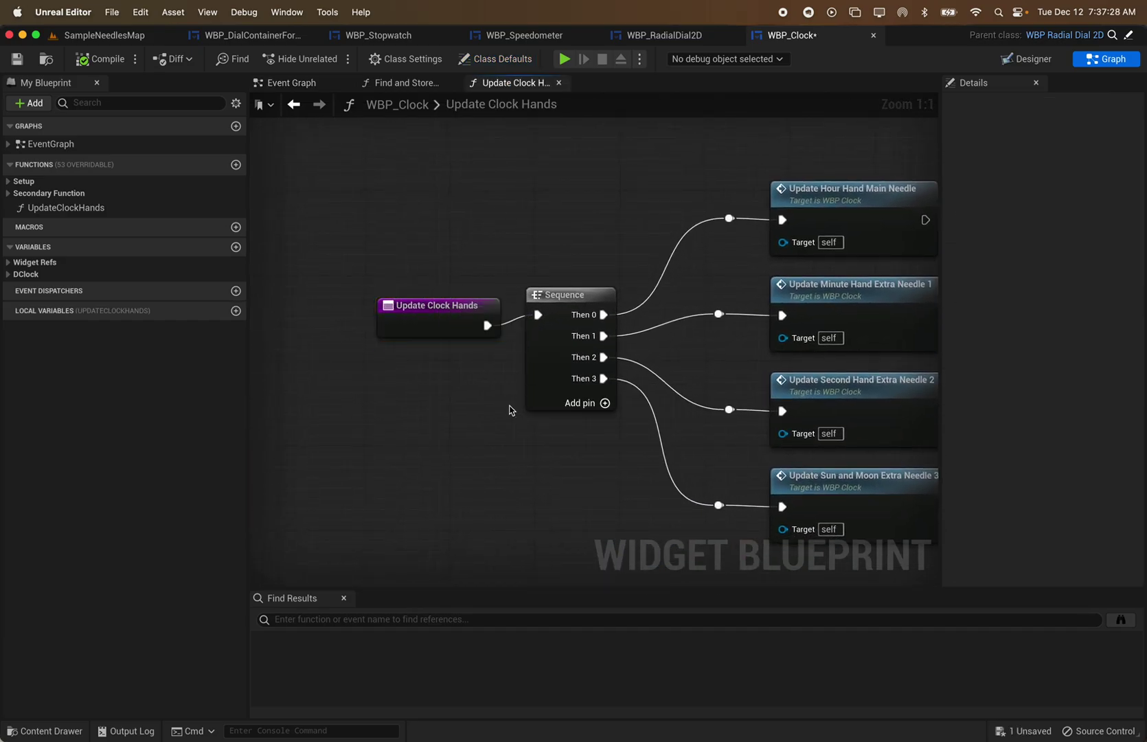
right_click_drag(513, 407, 249, 366)
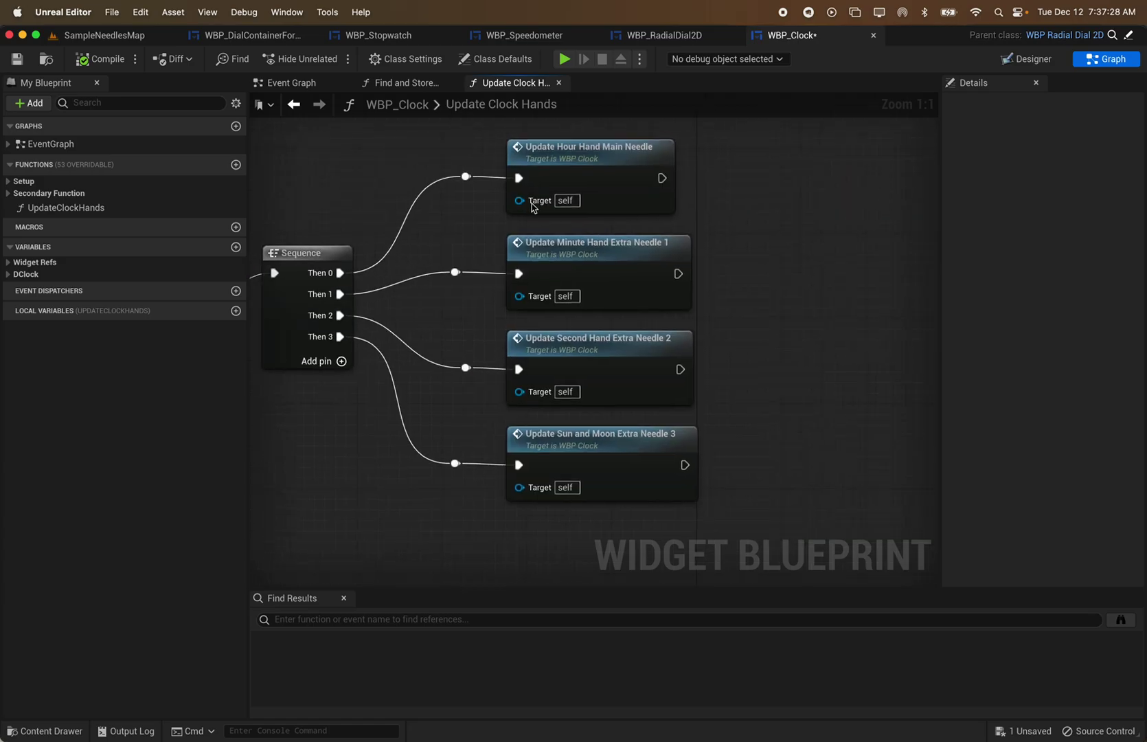
Open the Update Hour Hand Main Needle function and move its entry node up, level with the Update Current Value node.
double_click(601, 151)
left_click_drag(348, 361, 347, 317)
left_click(341, 414)
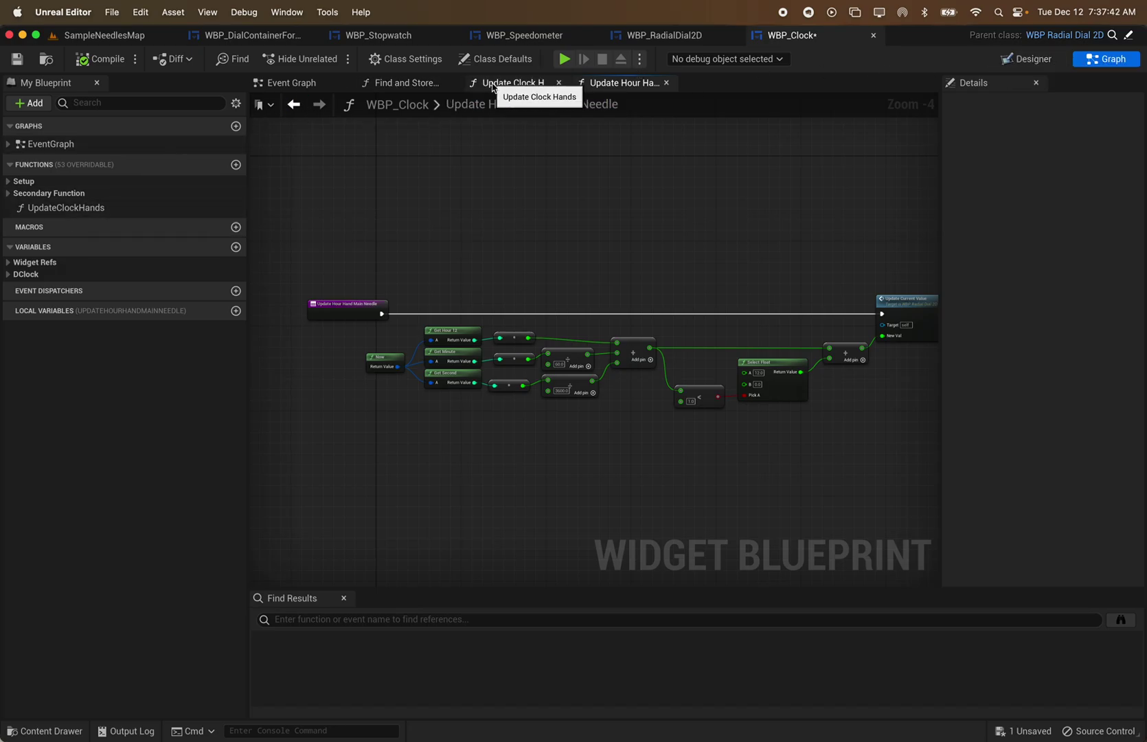
Compile and save the clock blueprint.
left_click(106, 61)
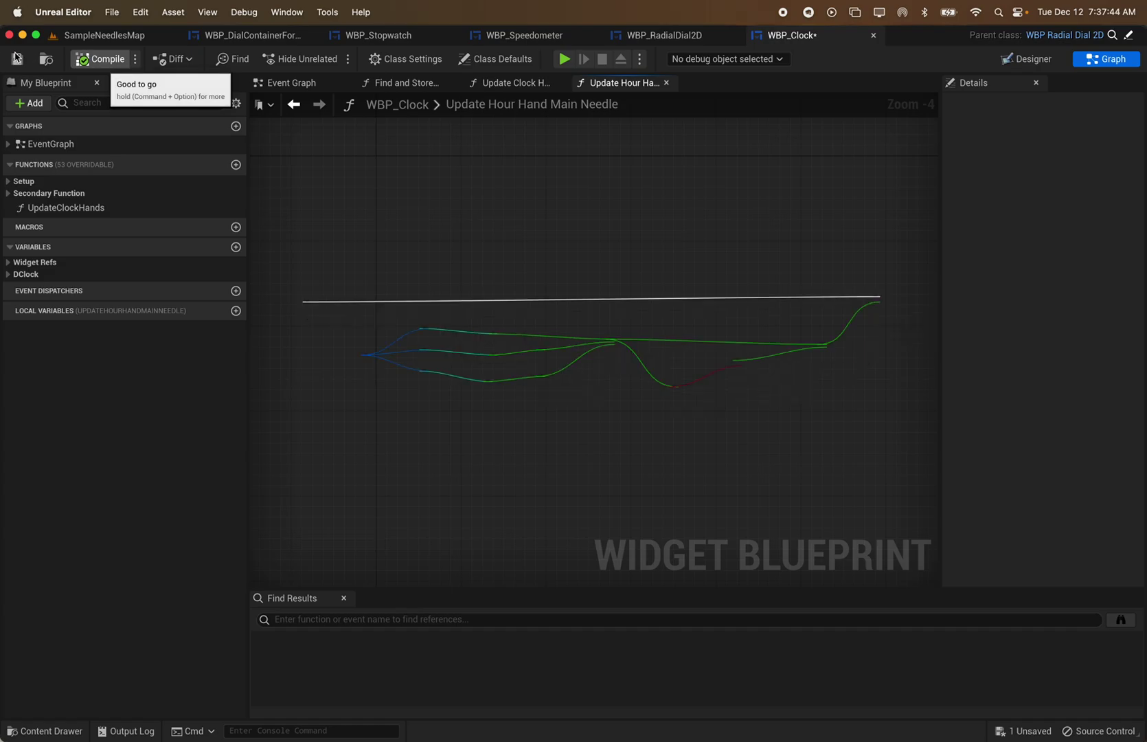
left_click(16, 58)
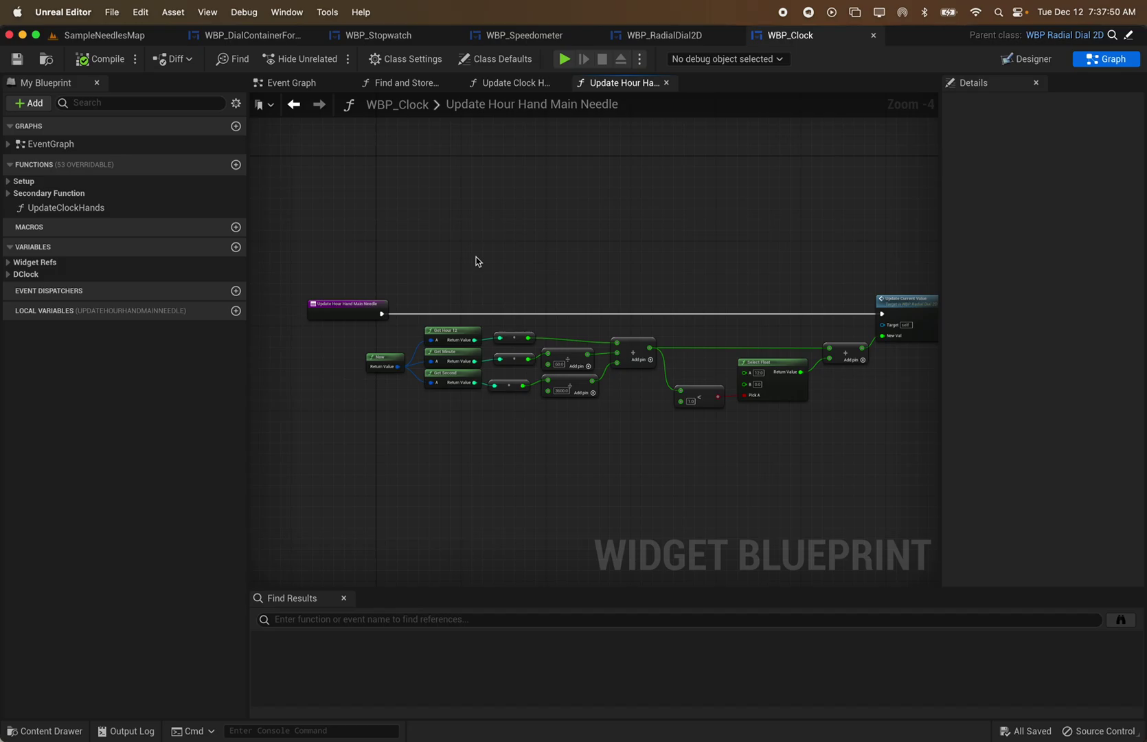
Examine how the hour hand's value is calculated from the current hour, minute and second.
mouse_move(665, 303)
right_mouse_down()
mouse_move(333, 327)
mouse_move(663, 328)
right_mouse_up()
scroll(333, 328, "up", 2)
scroll(363, 361, "up", 2)
right_click_drag(481, 329, 331, 277)
scroll(734, 290, "down", 1)
right_click_drag(410, 294, 900, 267)
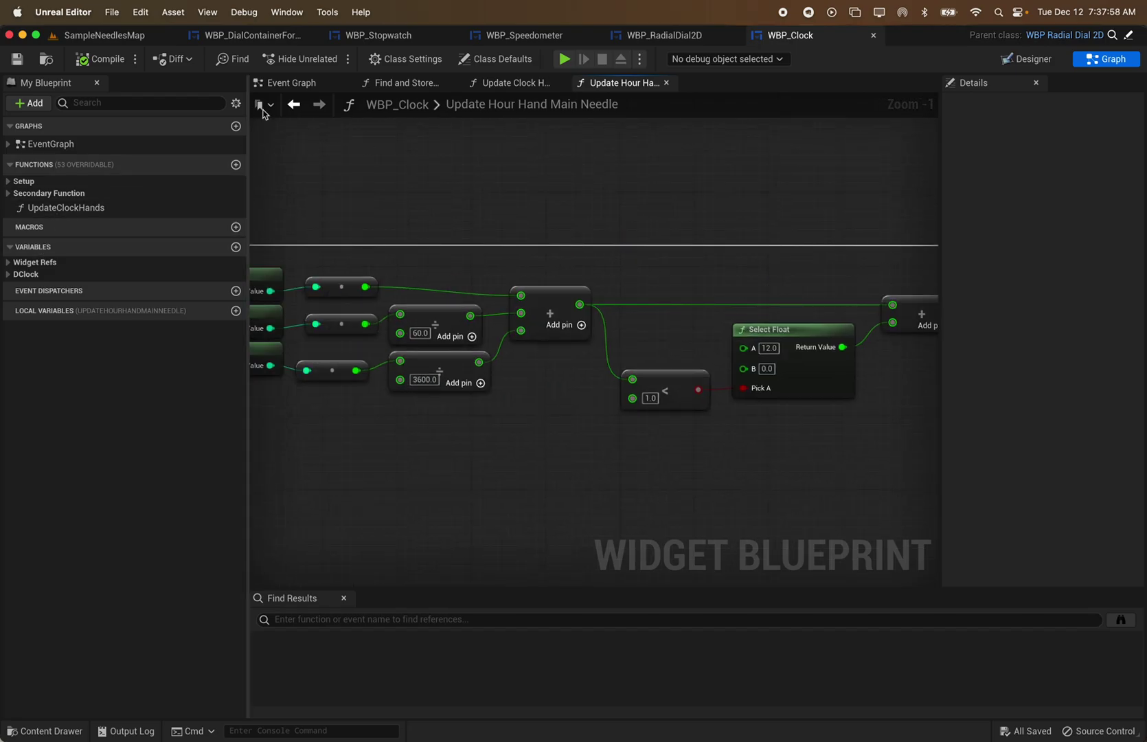
Open Update Minute Hand Extra Needle 1 from Update Clock Hands and examine its accuracy-level switch and minute hand rotation calculation.
left_click(524, 87)
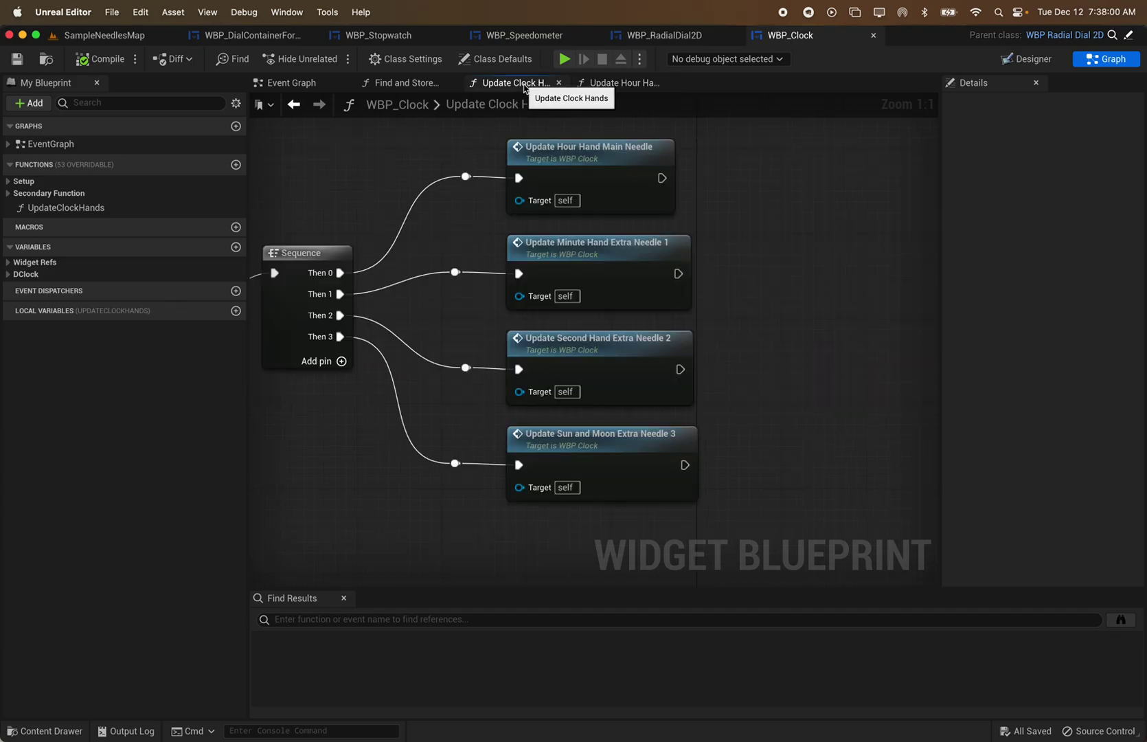
double_click(595, 247)
right_click_drag(594, 404, 305, 435)
scroll(560, 335, "up", 3)
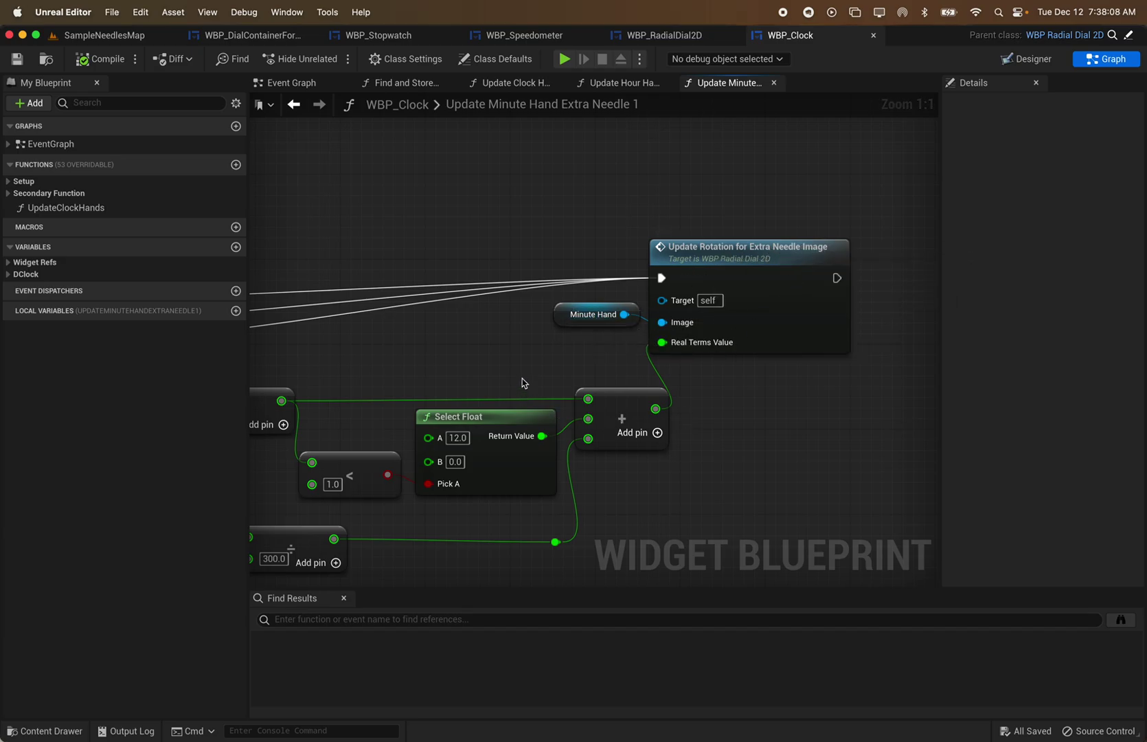
scroll(503, 390, "down", 1)
right_click_drag(502, 390, 776, 366)
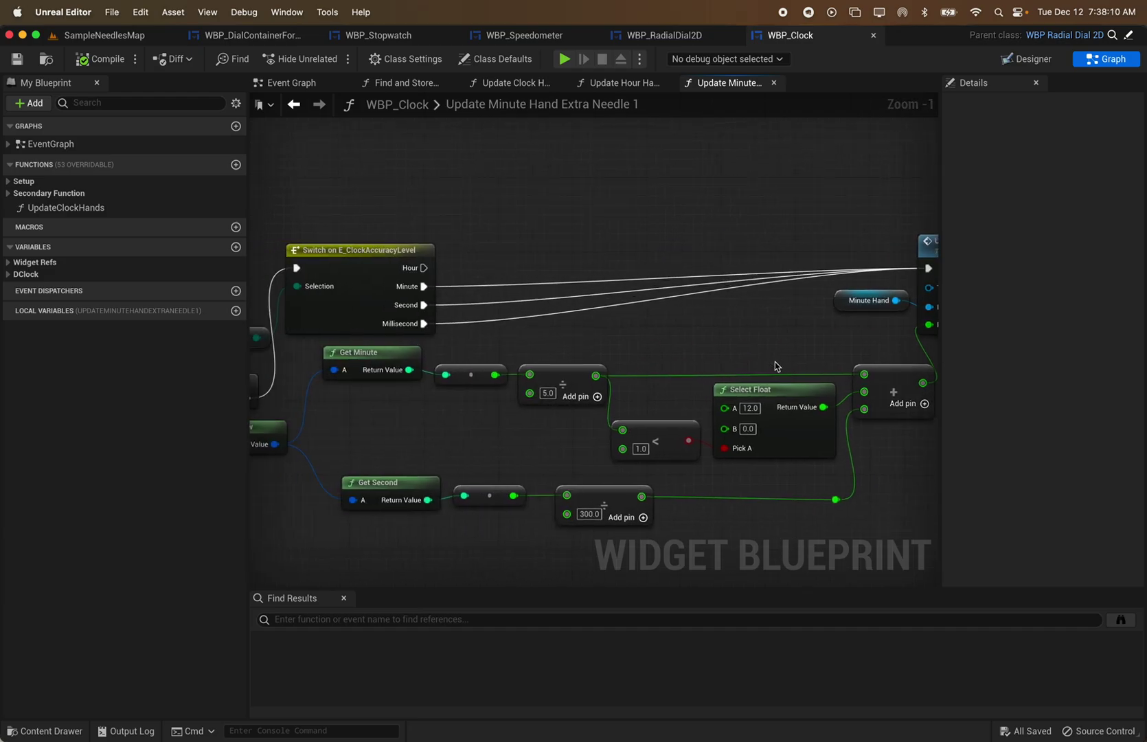
scroll(463, 403, "down", 1)
right_click_drag(456, 405, 352, 426)
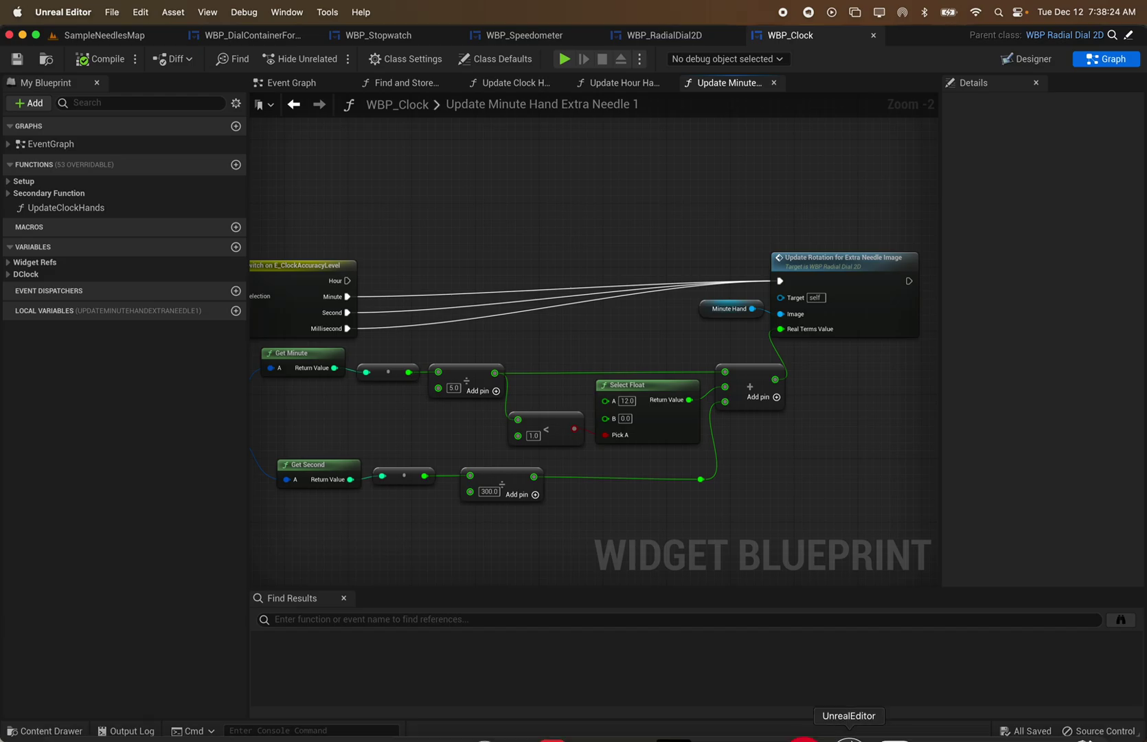
Switch to Discord, open the Farr Out Studio Support server's general channel, and return to the Unreal Editor.
mouse_move(851, 736)
left_click(632, 732)
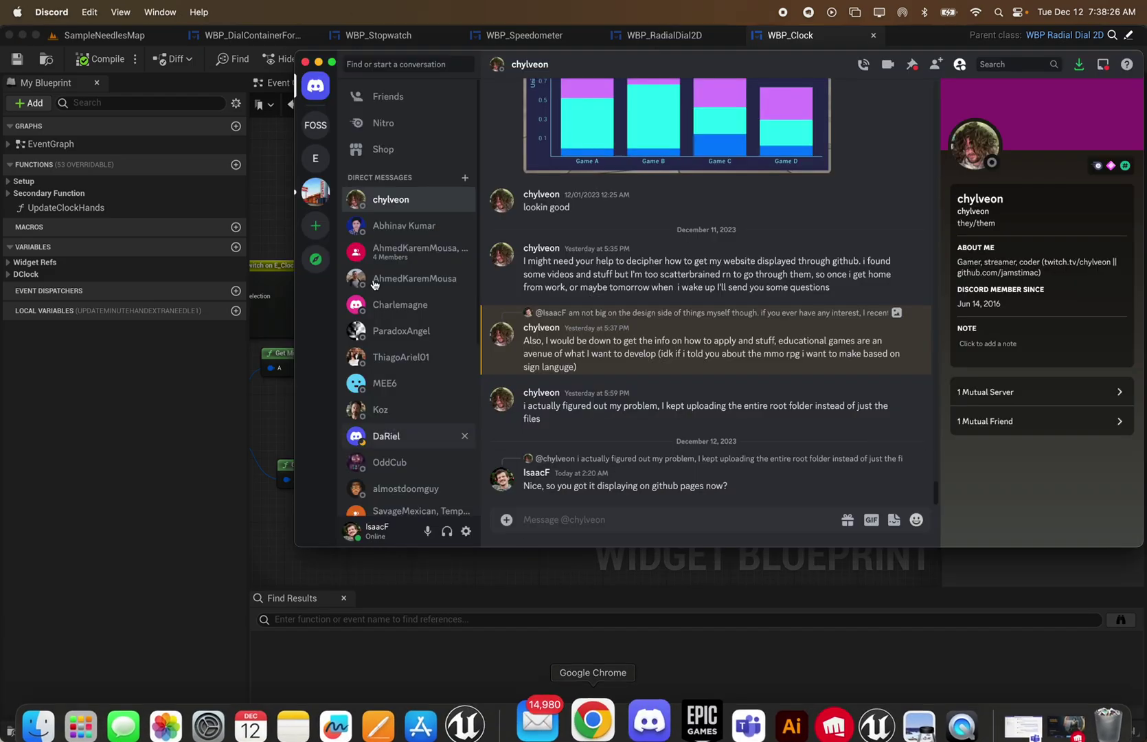
left_click(314, 128)
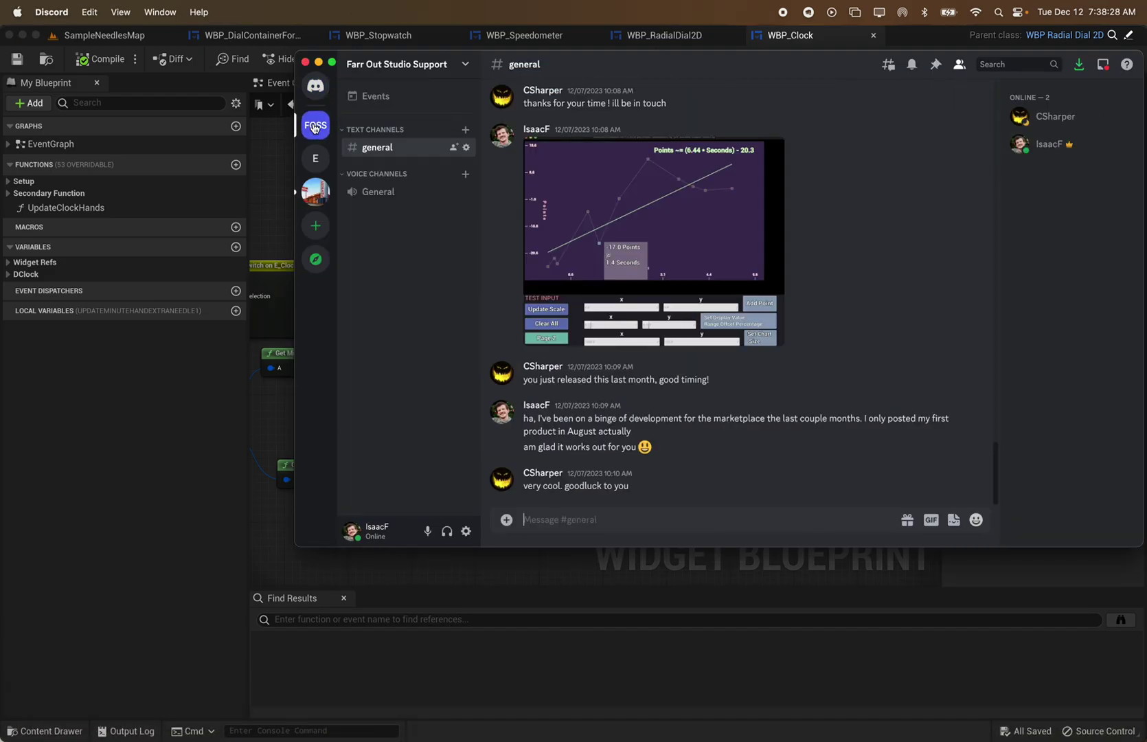
left_click(124, 389)
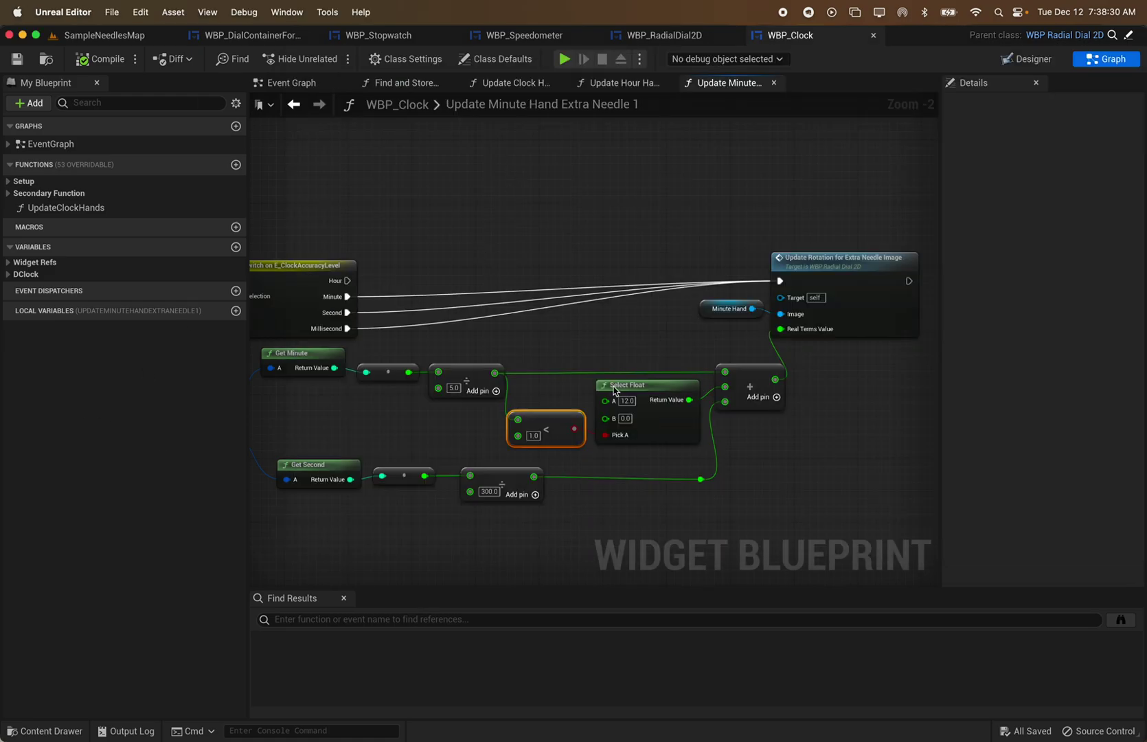